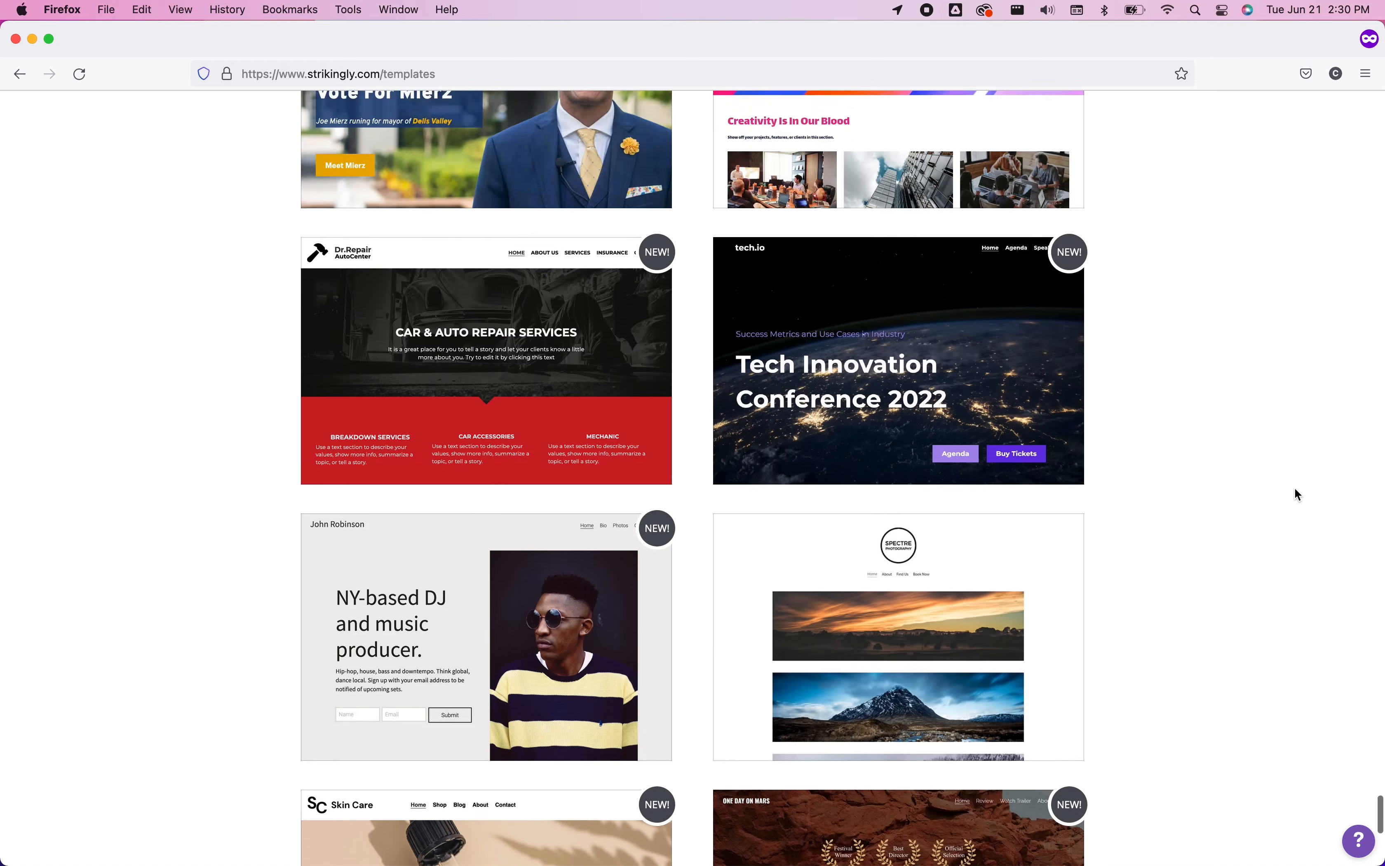
Step: Look through the Blank, Blog, Personal and Creative template categories
{"action": "scroll", "coordinate": [1295, 490], "scroll_direction": "up", "scroll_amount": 20}
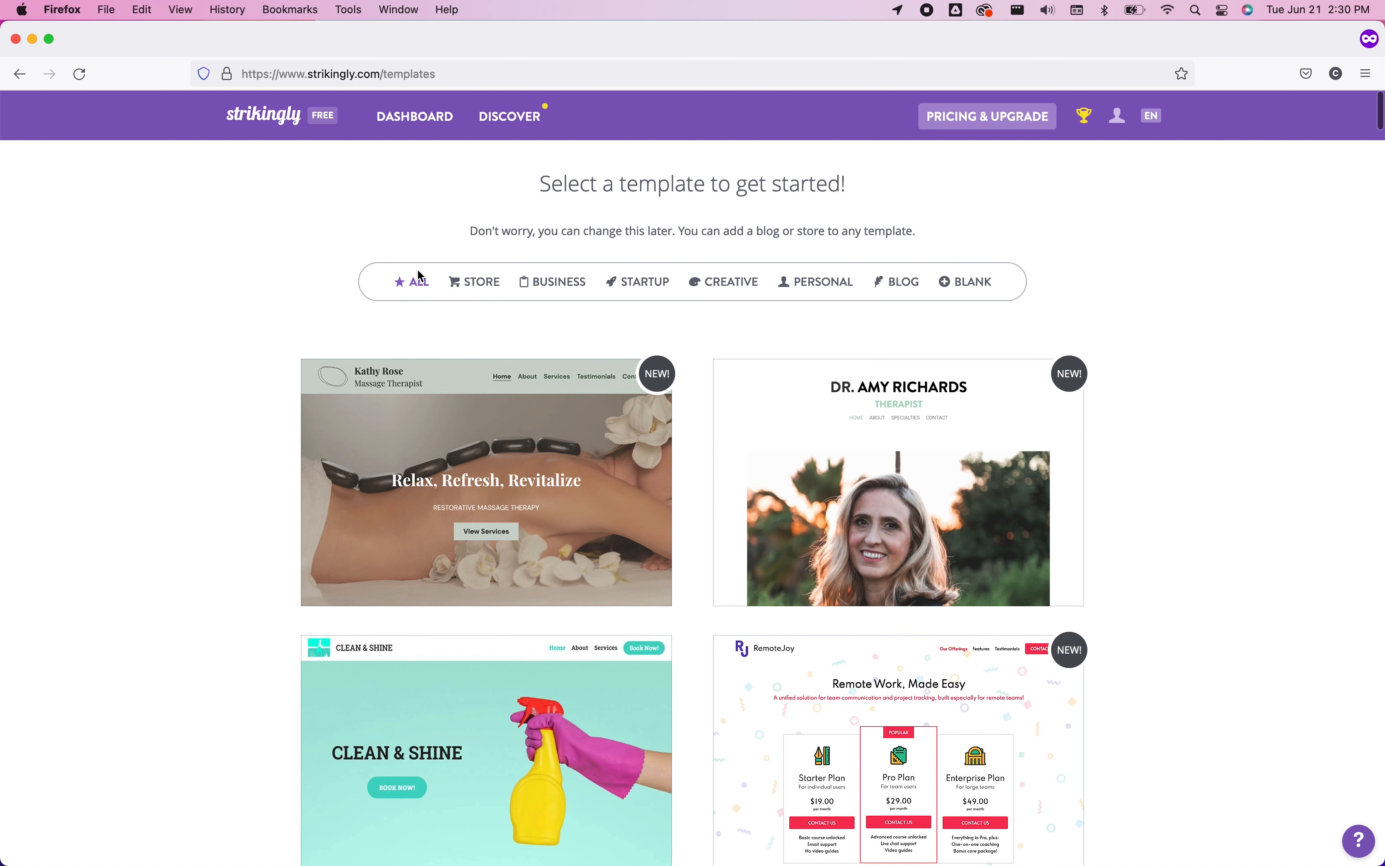
{"action": "left_click", "coordinate": [978, 295]}
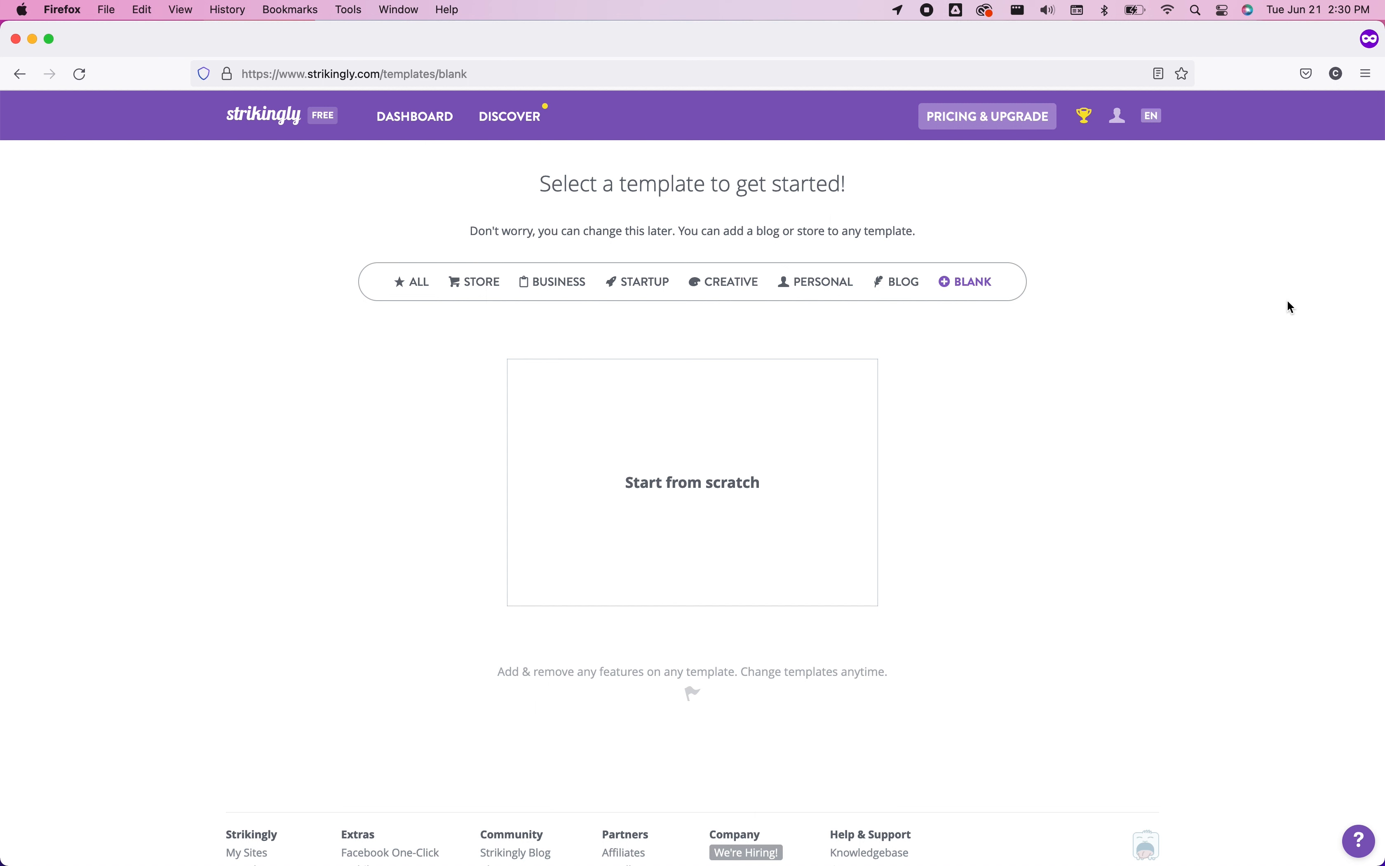
{"action": "left_click", "coordinate": [913, 282]}
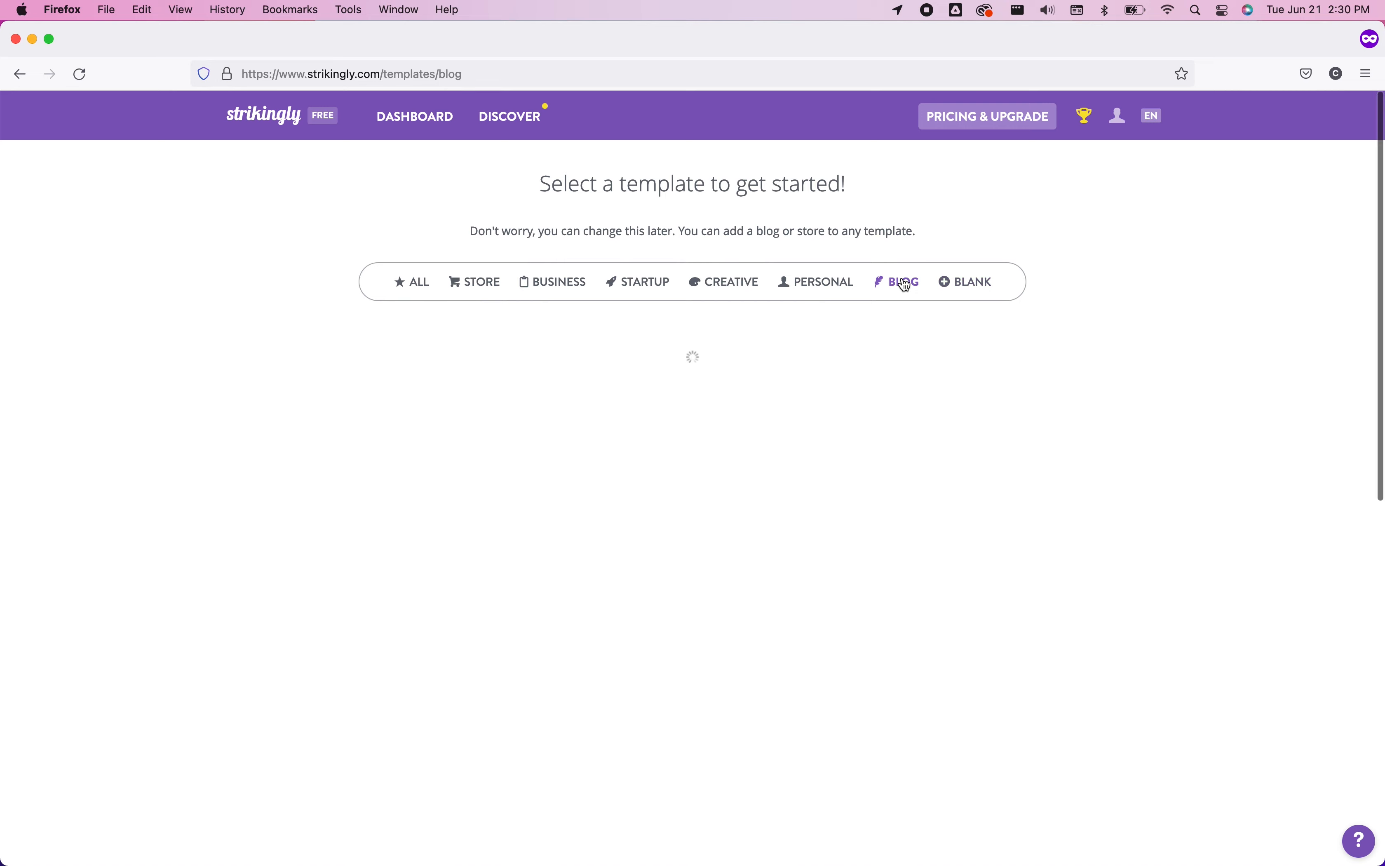
{"action": "left_click", "coordinate": [815, 280]}
{"action": "left_click", "coordinate": [724, 292]}
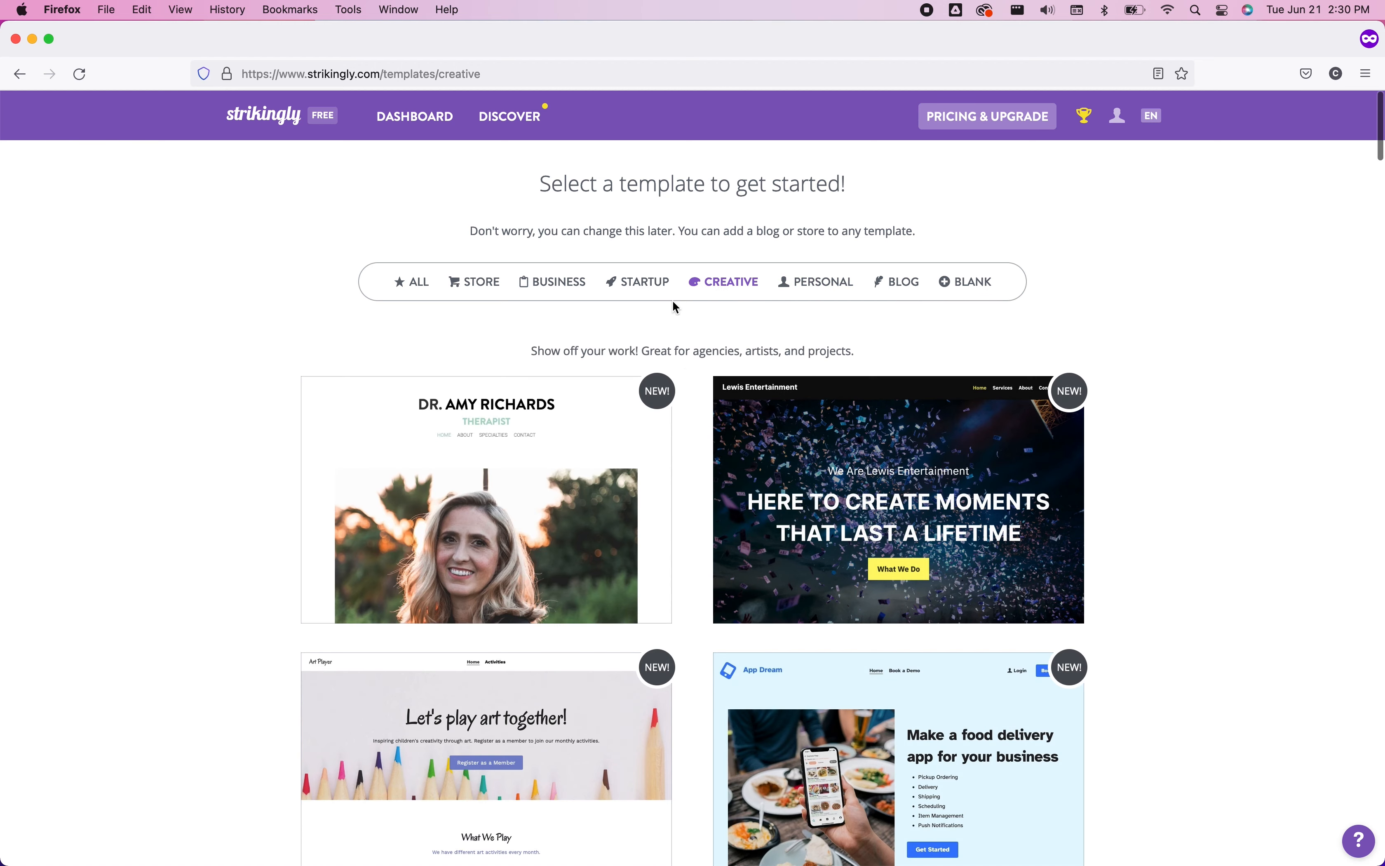
{"action": "scroll", "coordinate": [623, 407], "scroll_direction": "down", "scroll_amount": 9}
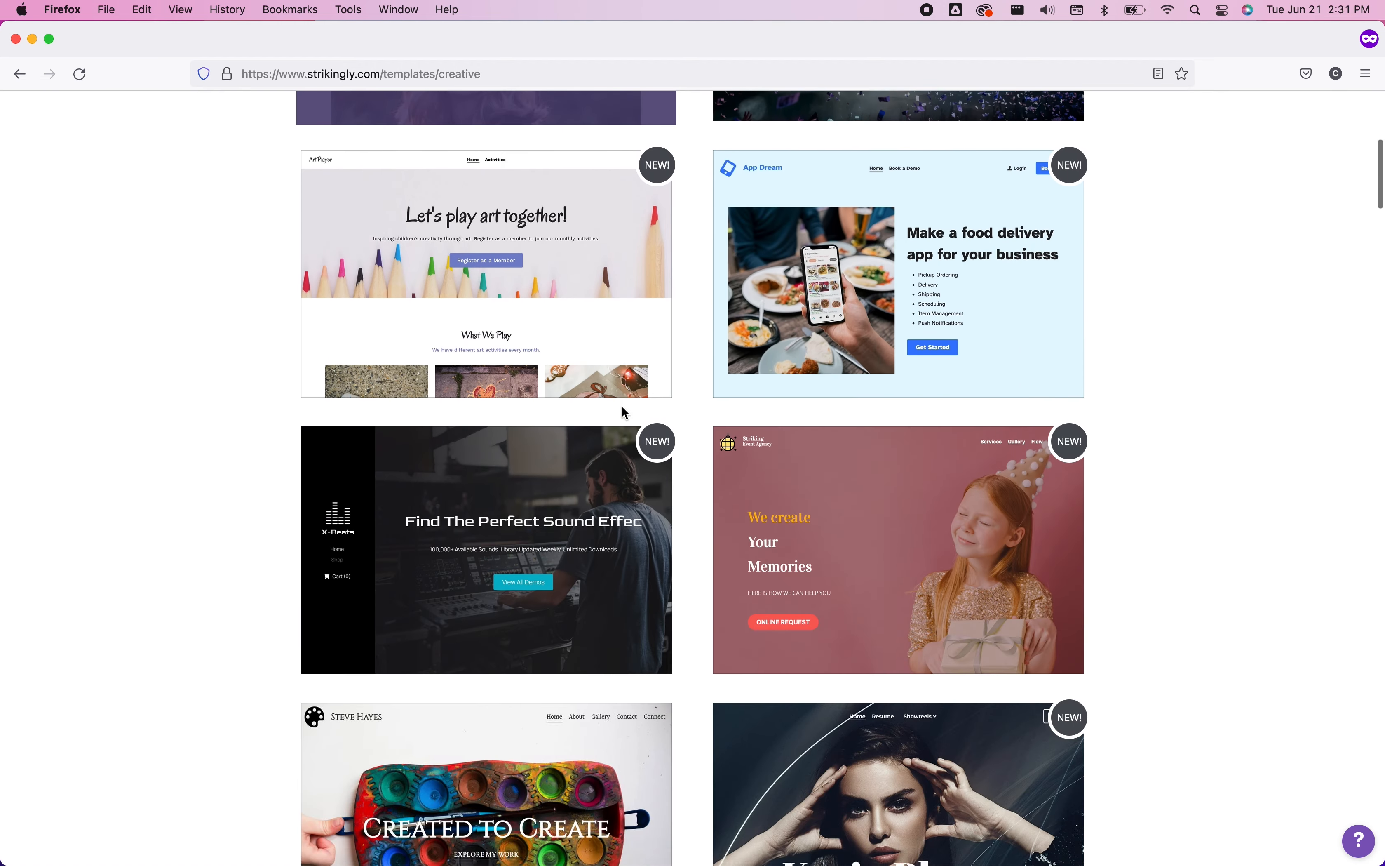
{"action": "scroll", "coordinate": [622, 409], "scroll_direction": "up", "scroll_amount": 9}
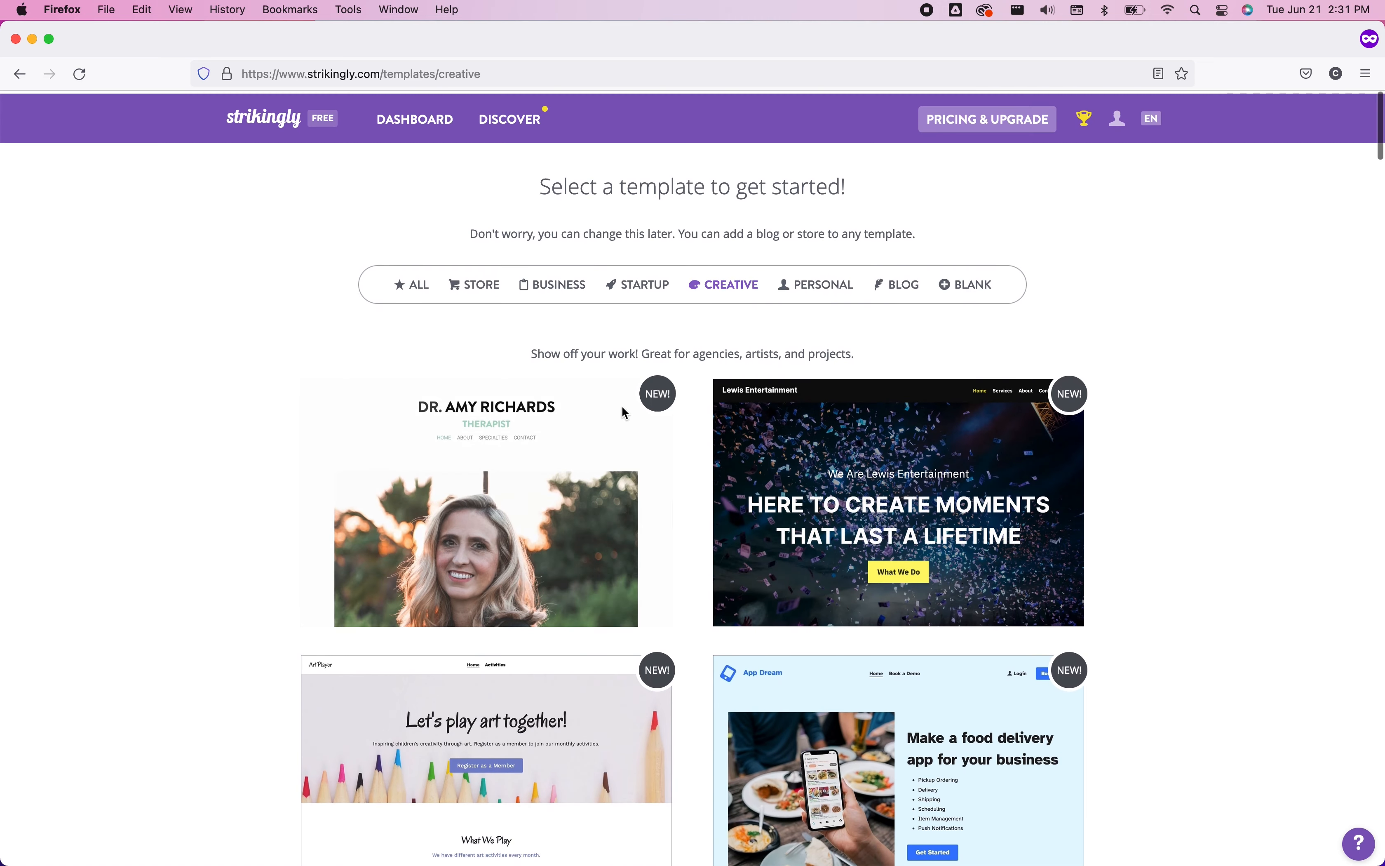
Step: Show the Startup templates and look over the available designs
{"action": "left_click", "coordinate": [643, 289]}
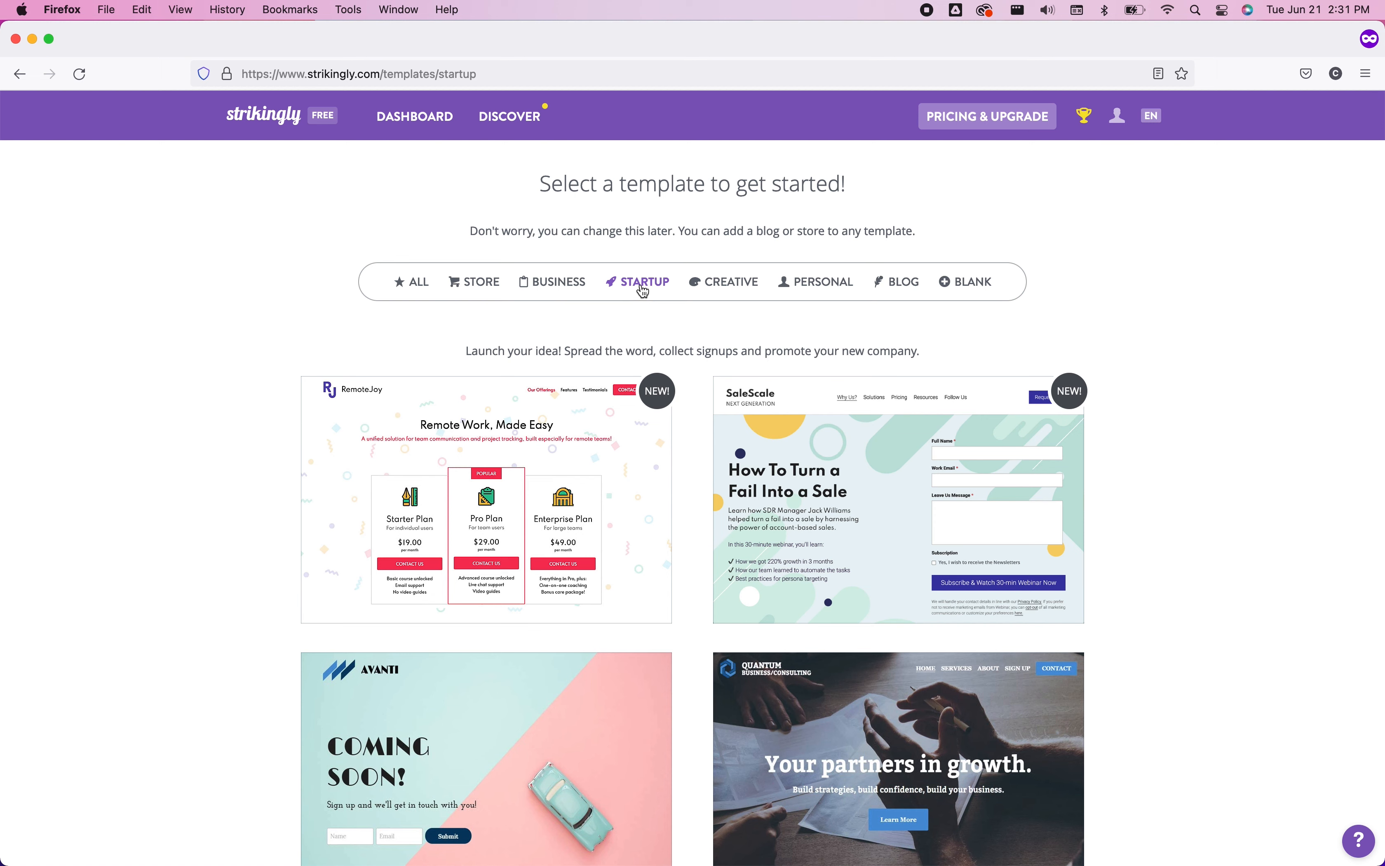
{"action": "scroll", "coordinate": [1315, 569], "scroll_direction": "down", "scroll_amount": 10}
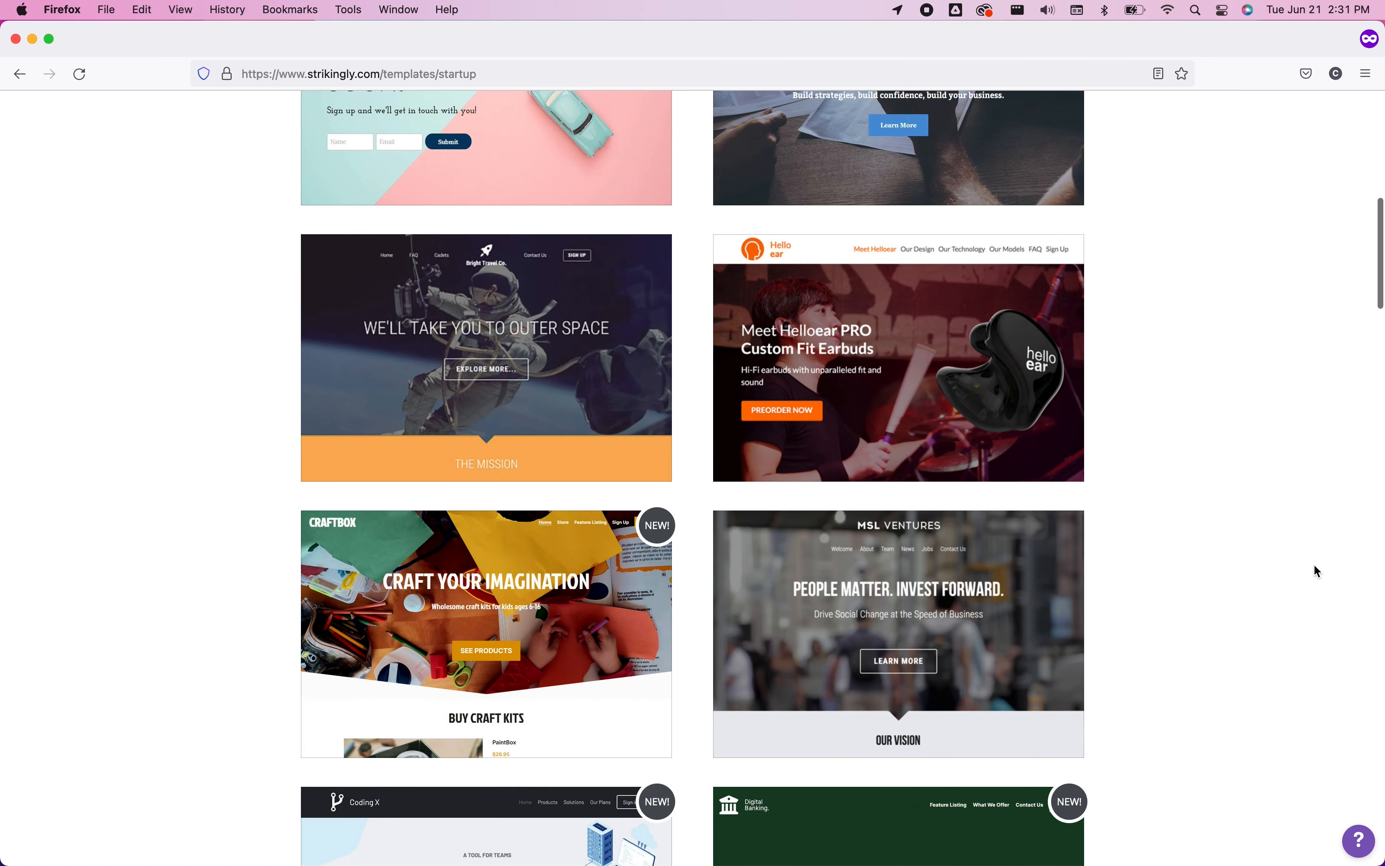
{"action": "scroll", "coordinate": [1315, 571], "scroll_direction": "down", "scroll_amount": 7}
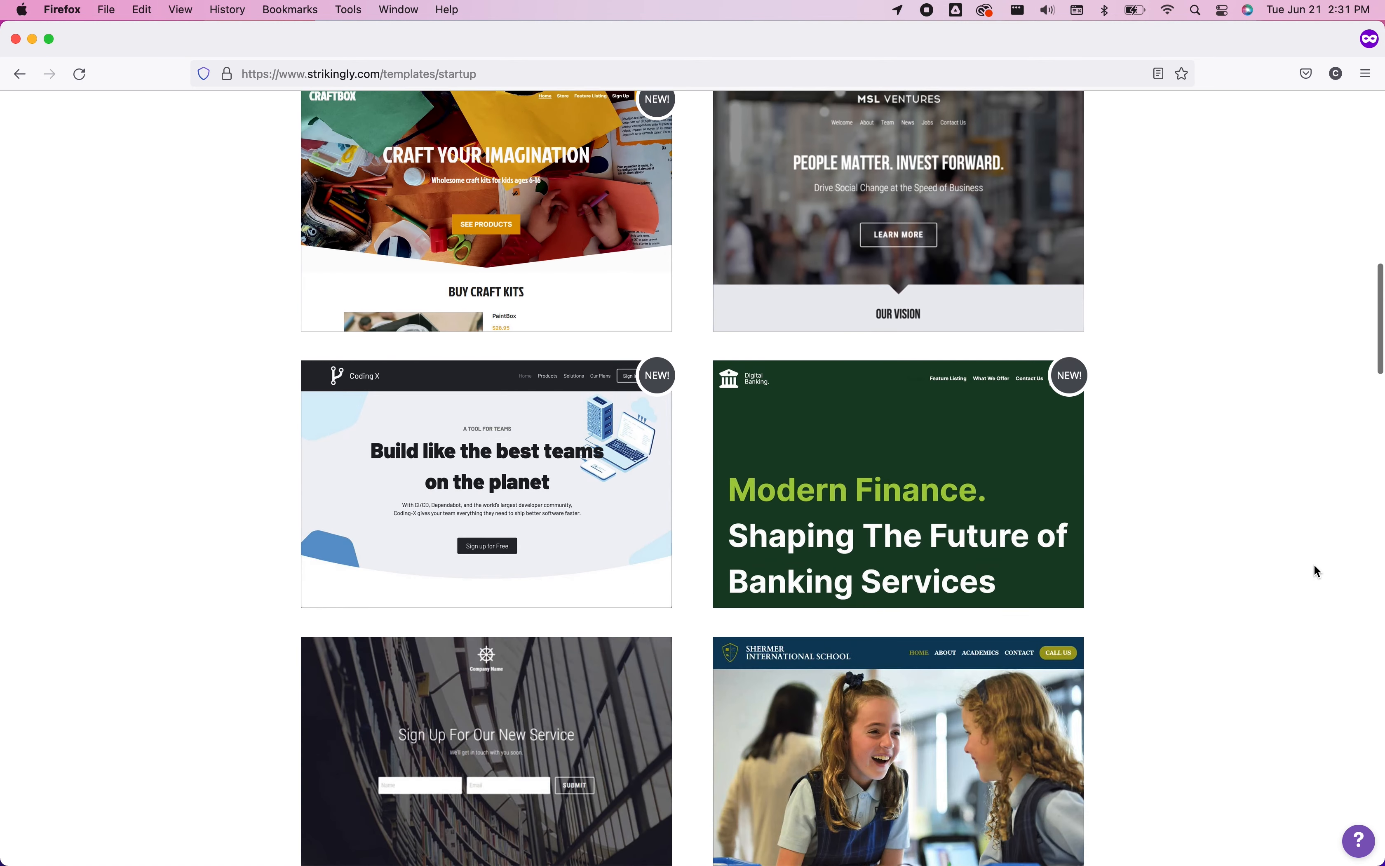
{"action": "scroll", "coordinate": [1315, 571], "scroll_direction": "up", "scroll_amount": 20}
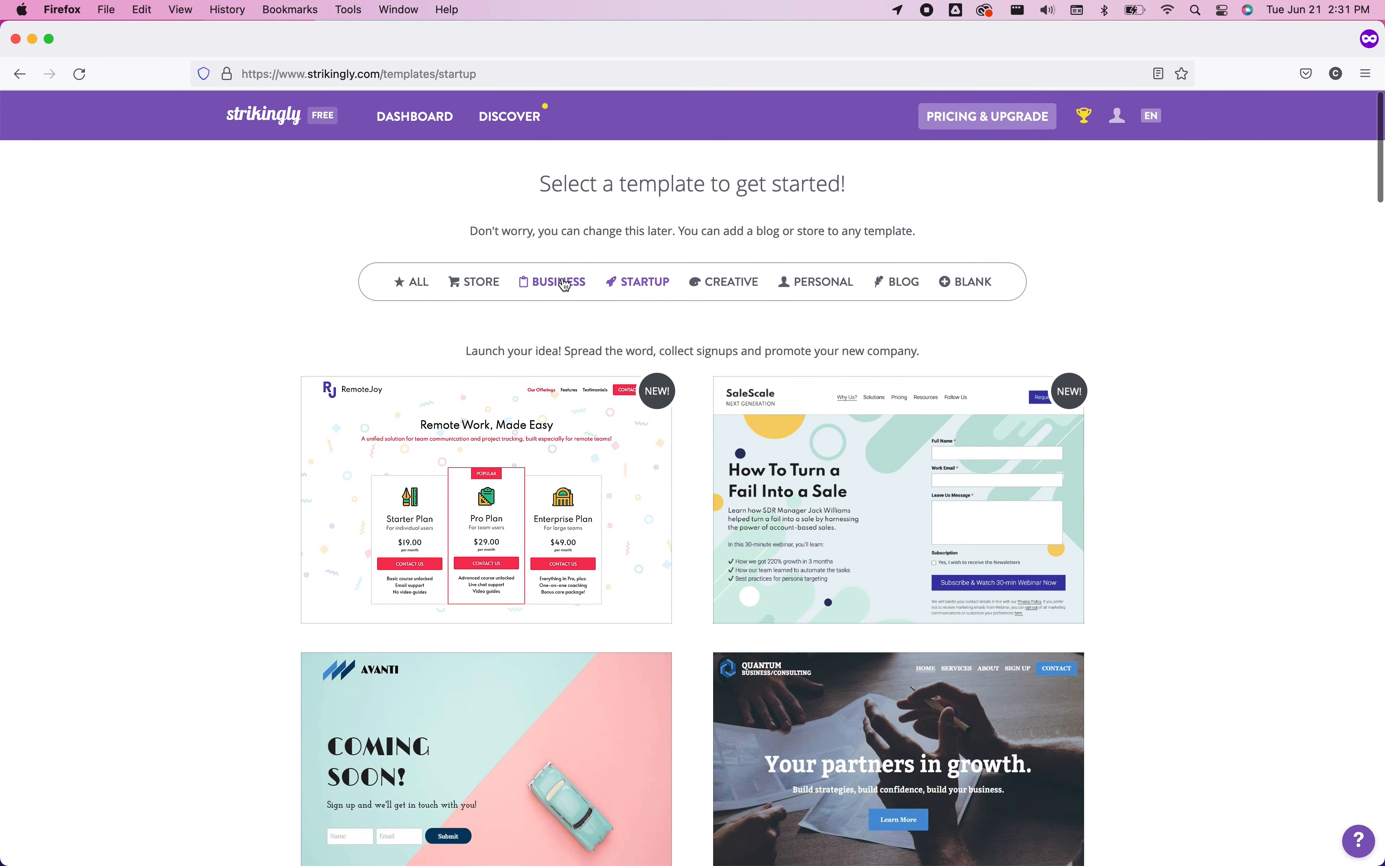
Step: Show the Business templates and browse the range of designs
{"action": "left_click", "coordinate": [558, 282]}
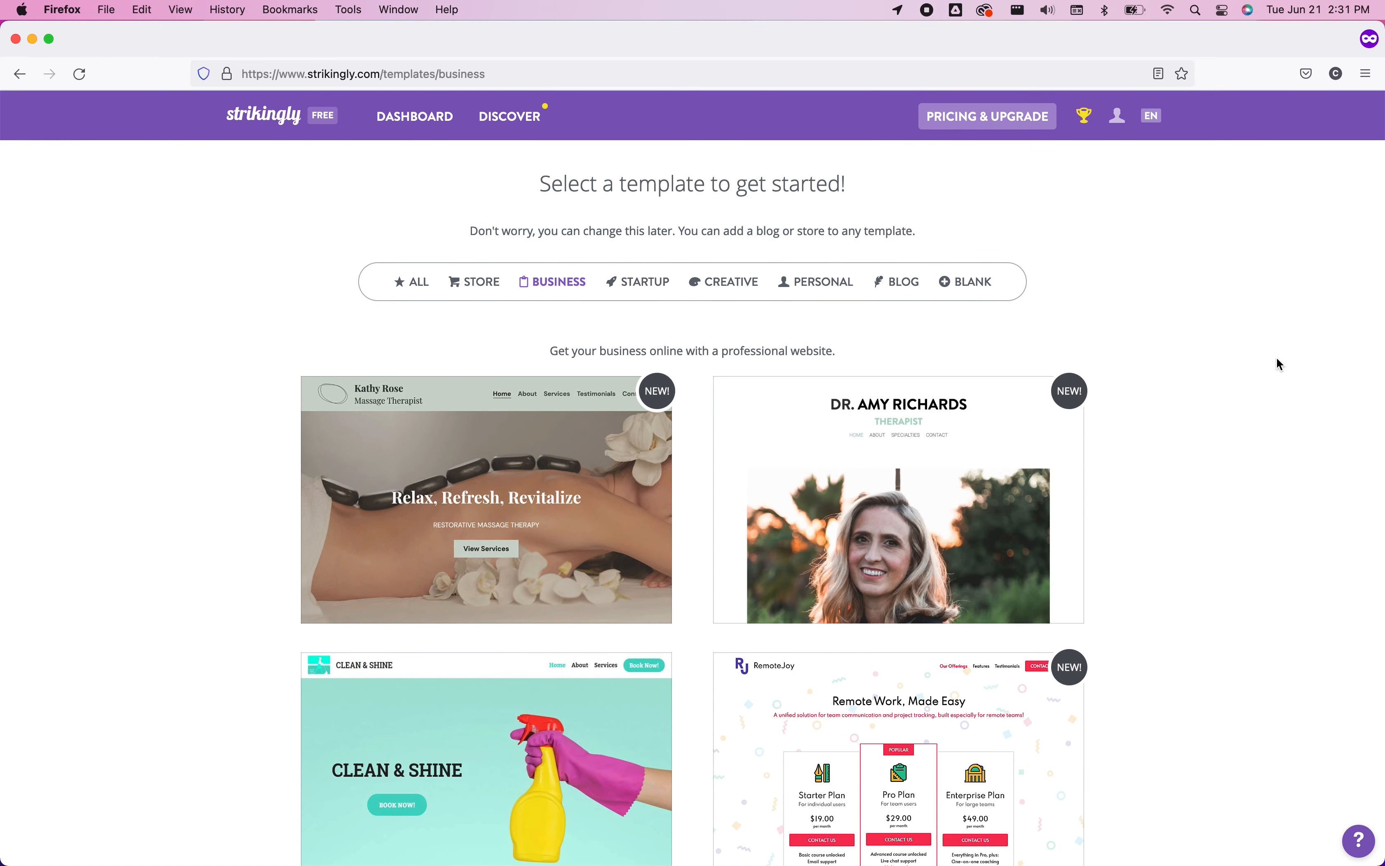
{"action": "scroll", "coordinate": [1276, 360], "scroll_direction": "down", "scroll_amount": 5}
{"action": "scroll", "coordinate": [1277, 359], "scroll_direction": "down", "scroll_amount": 6}
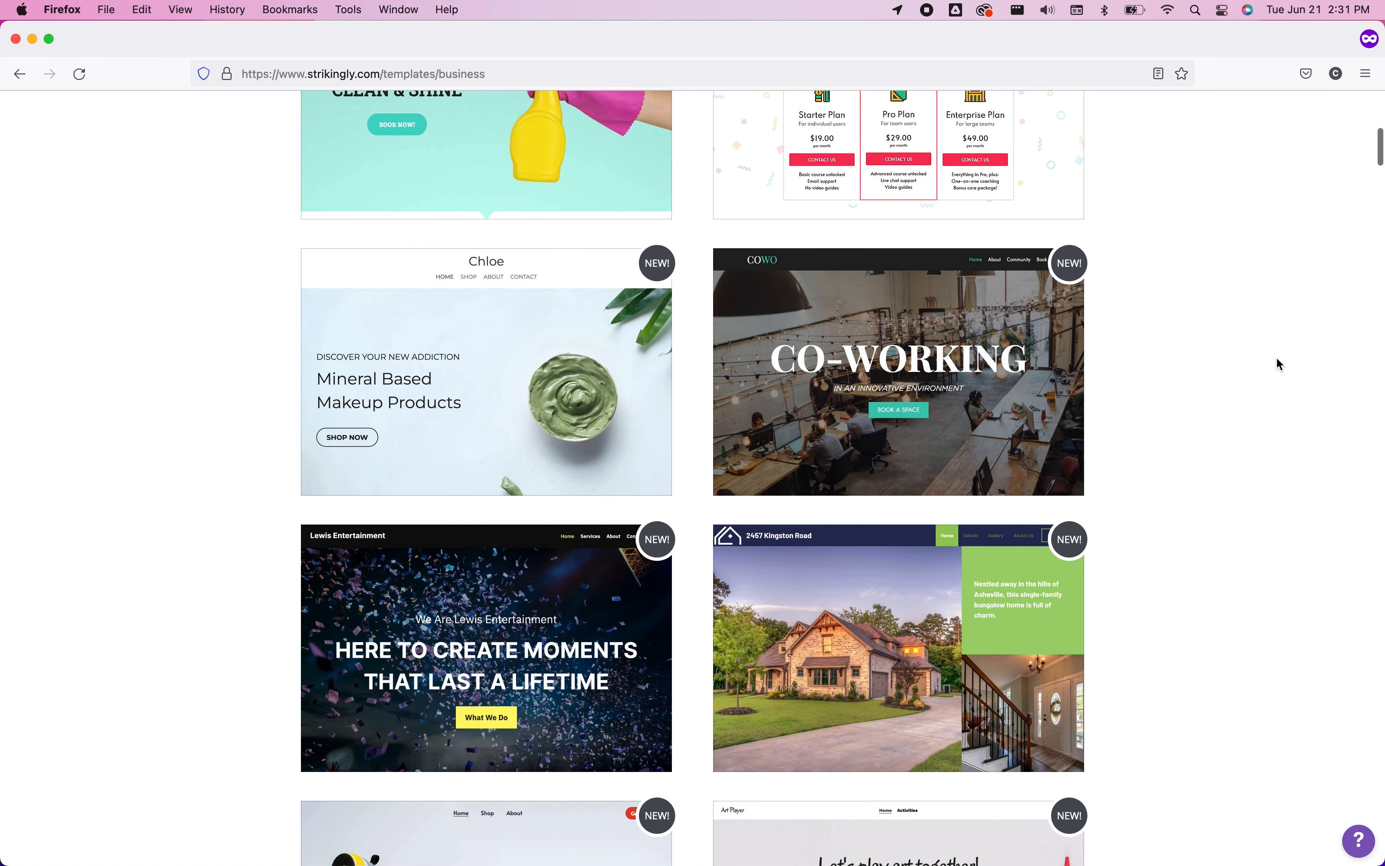
{"action": "scroll", "coordinate": [1277, 358], "scroll_direction": "down", "scroll_amount": 8}
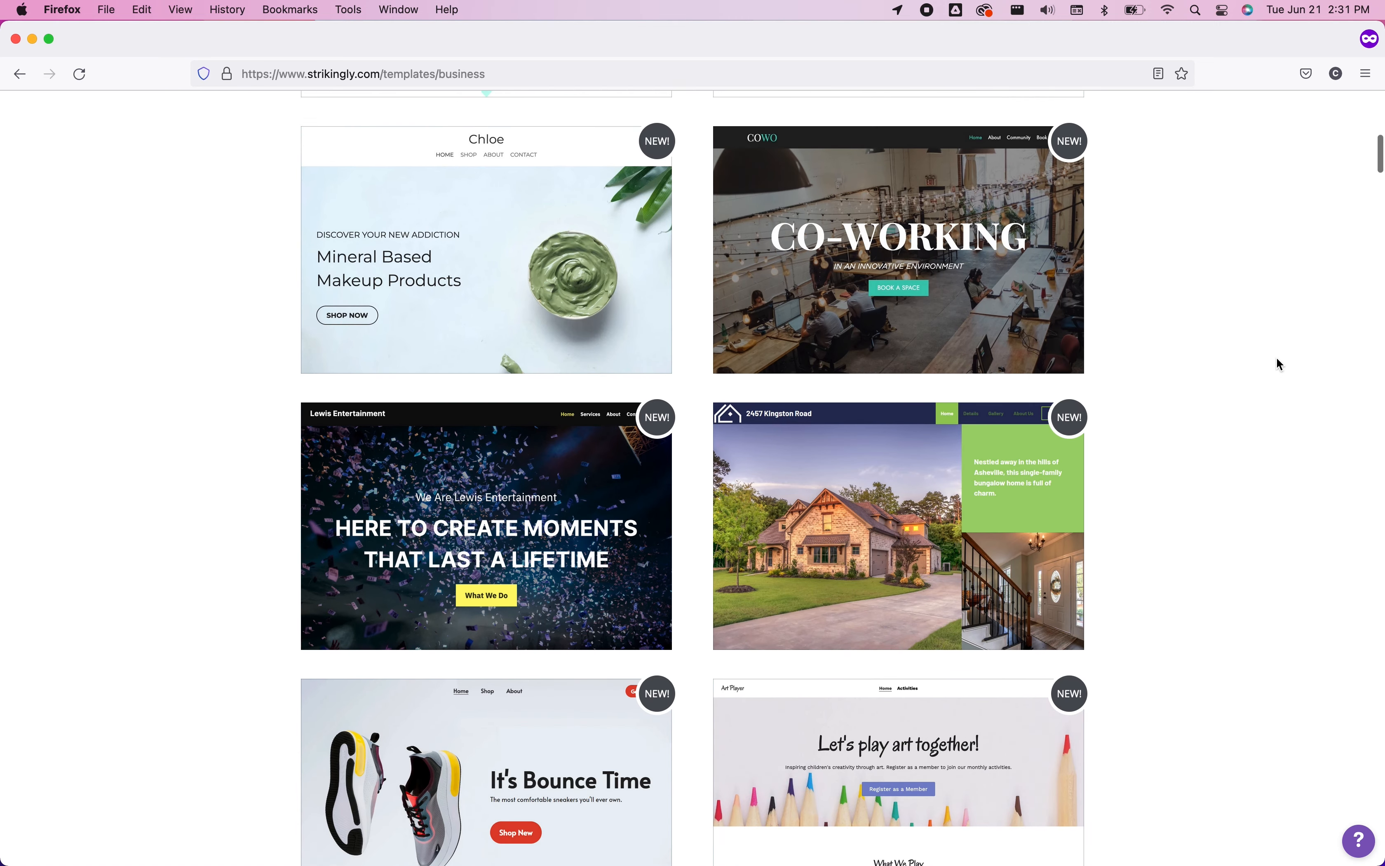
{"action": "scroll", "coordinate": [1276, 358], "scroll_direction": "down", "scroll_amount": 6}
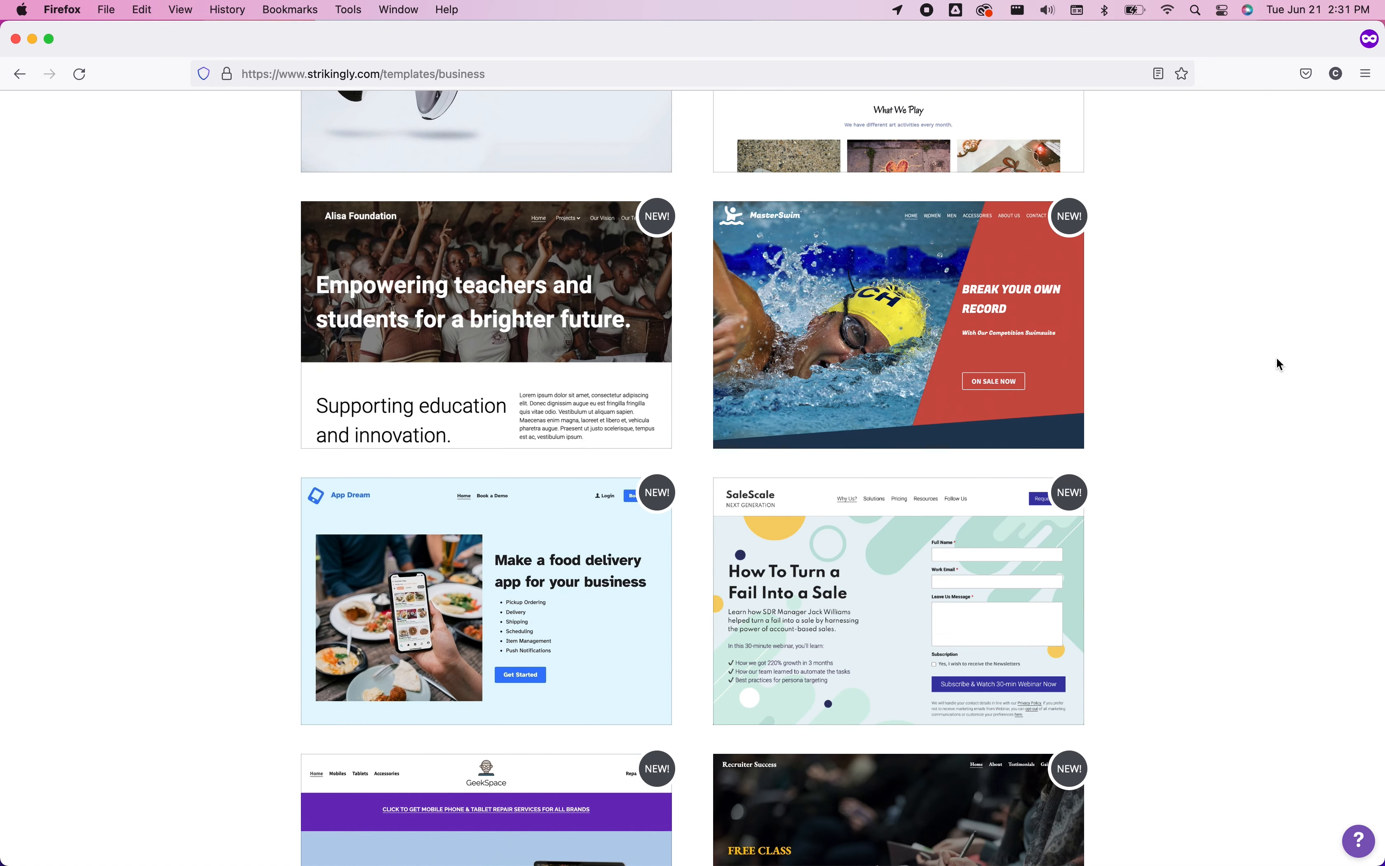
{"action": "scroll", "coordinate": [1276, 357], "scroll_direction": "up", "scroll_amount": 1}
{"action": "scroll", "coordinate": [1276, 357], "scroll_direction": "down", "scroll_amount": 6}
{"action": "scroll", "coordinate": [1276, 357], "scroll_direction": "down", "scroll_amount": 11}
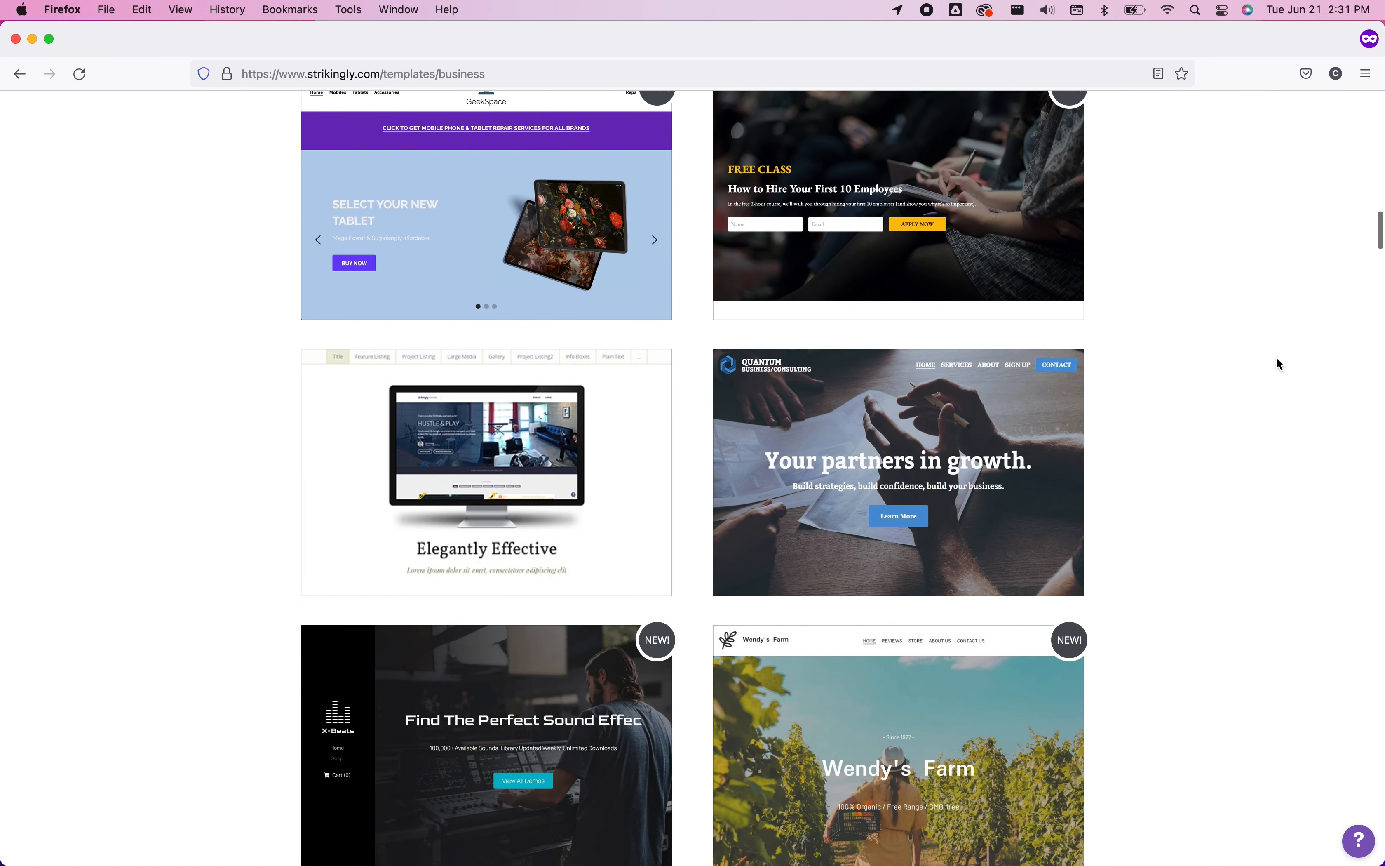
{"action": "scroll", "coordinate": [1276, 358], "scroll_direction": "up", "scroll_amount": 14}
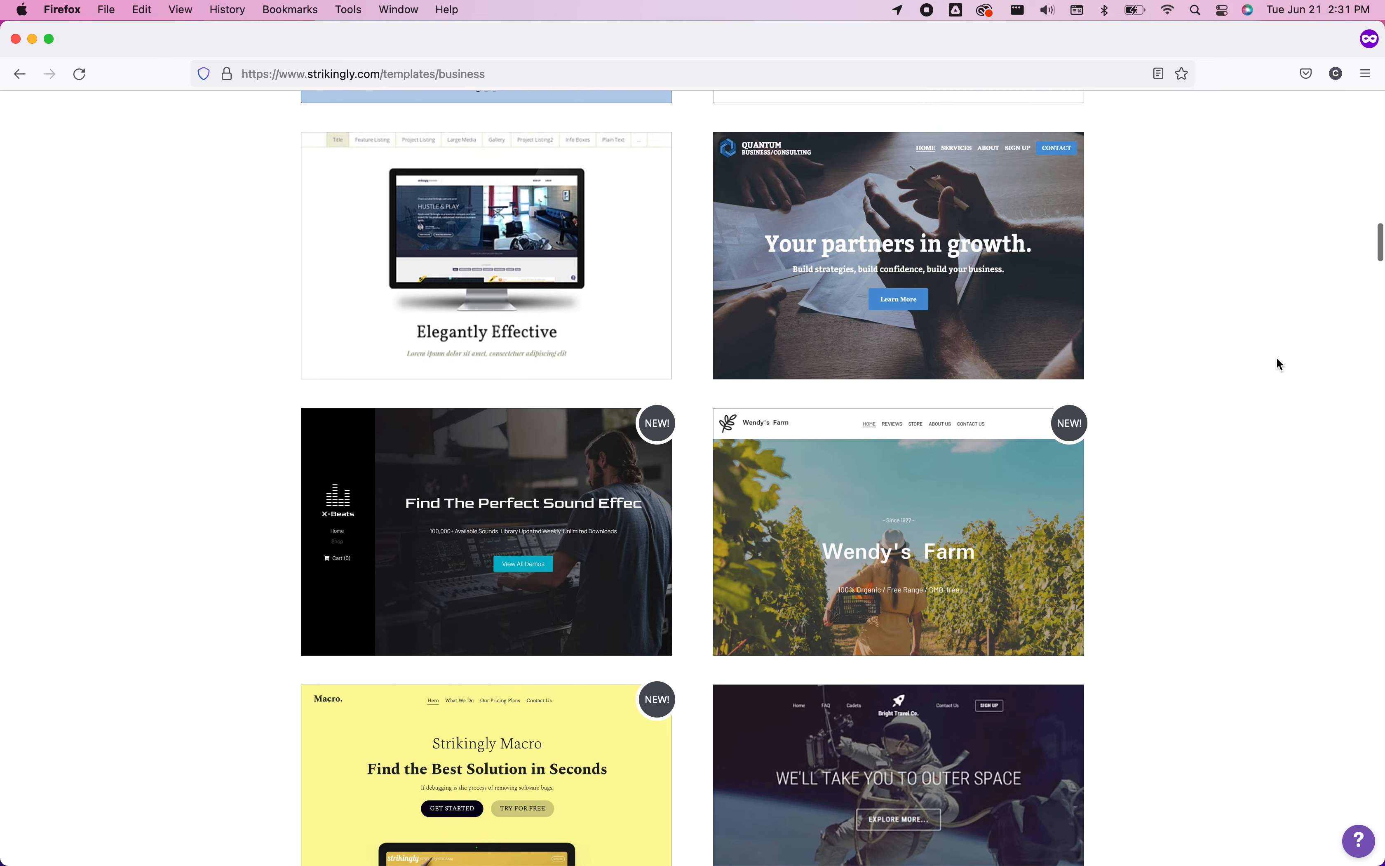
{"action": "scroll", "coordinate": [1276, 358], "scroll_direction": "up", "scroll_amount": 11}
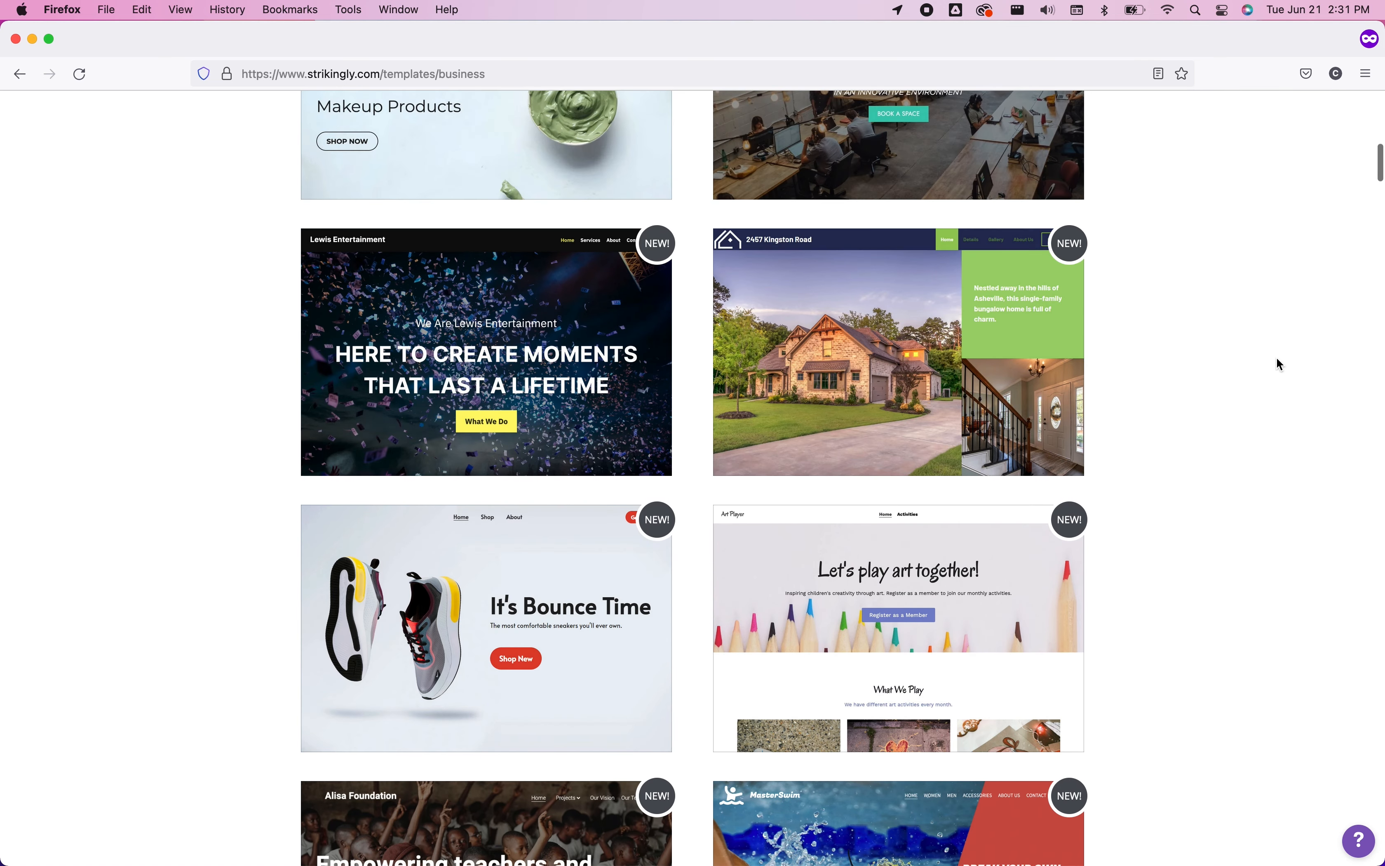
Step: Preview the Bounce Time template, check its New Releases and Running product categories and sign-up section, and close the preview
{"action": "mouse_move", "coordinate": [593, 568]}
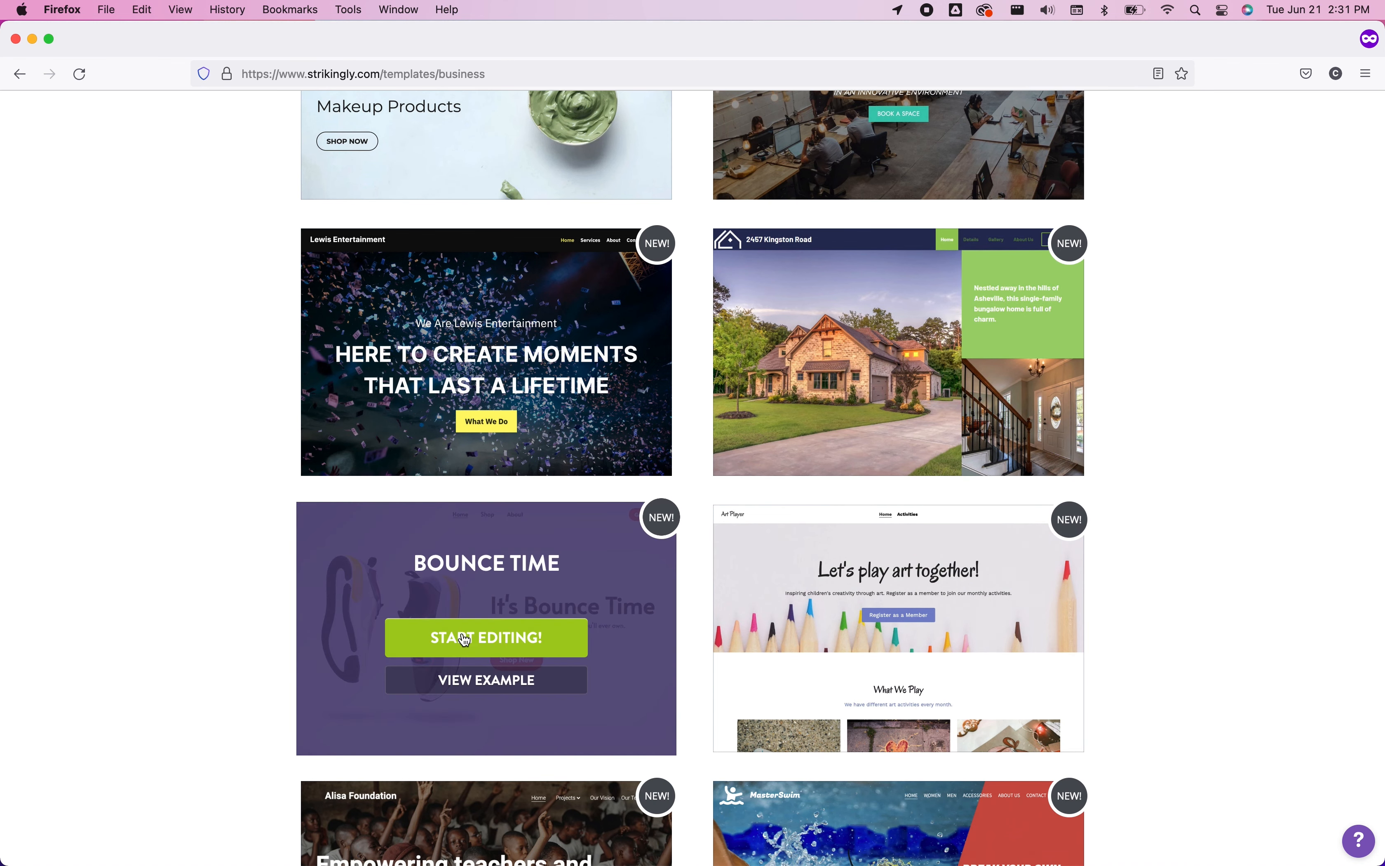
{"action": "left_click", "coordinate": [500, 683]}
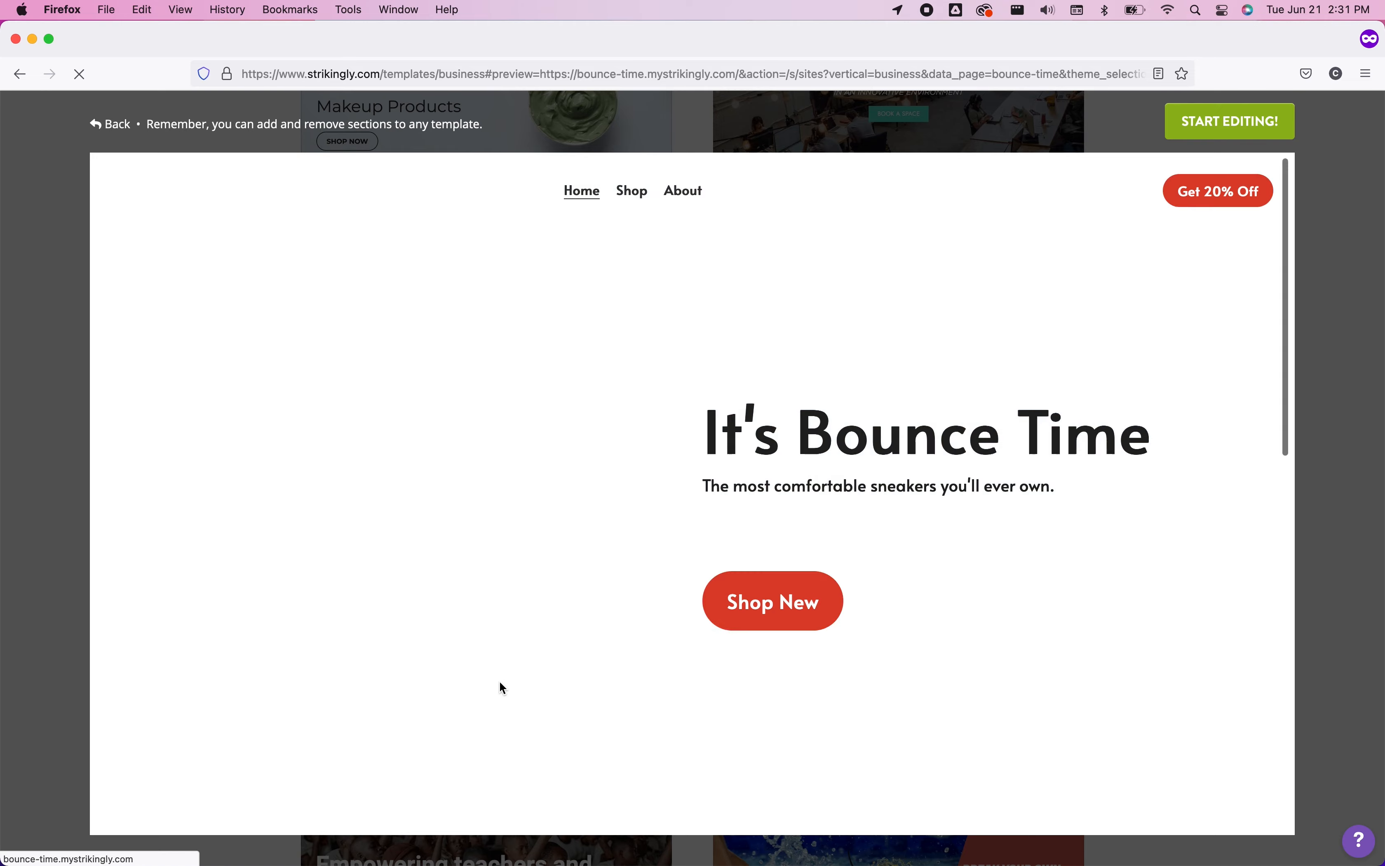
{"action": "scroll", "coordinate": [501, 686], "scroll_direction": "down", "scroll_amount": 10}
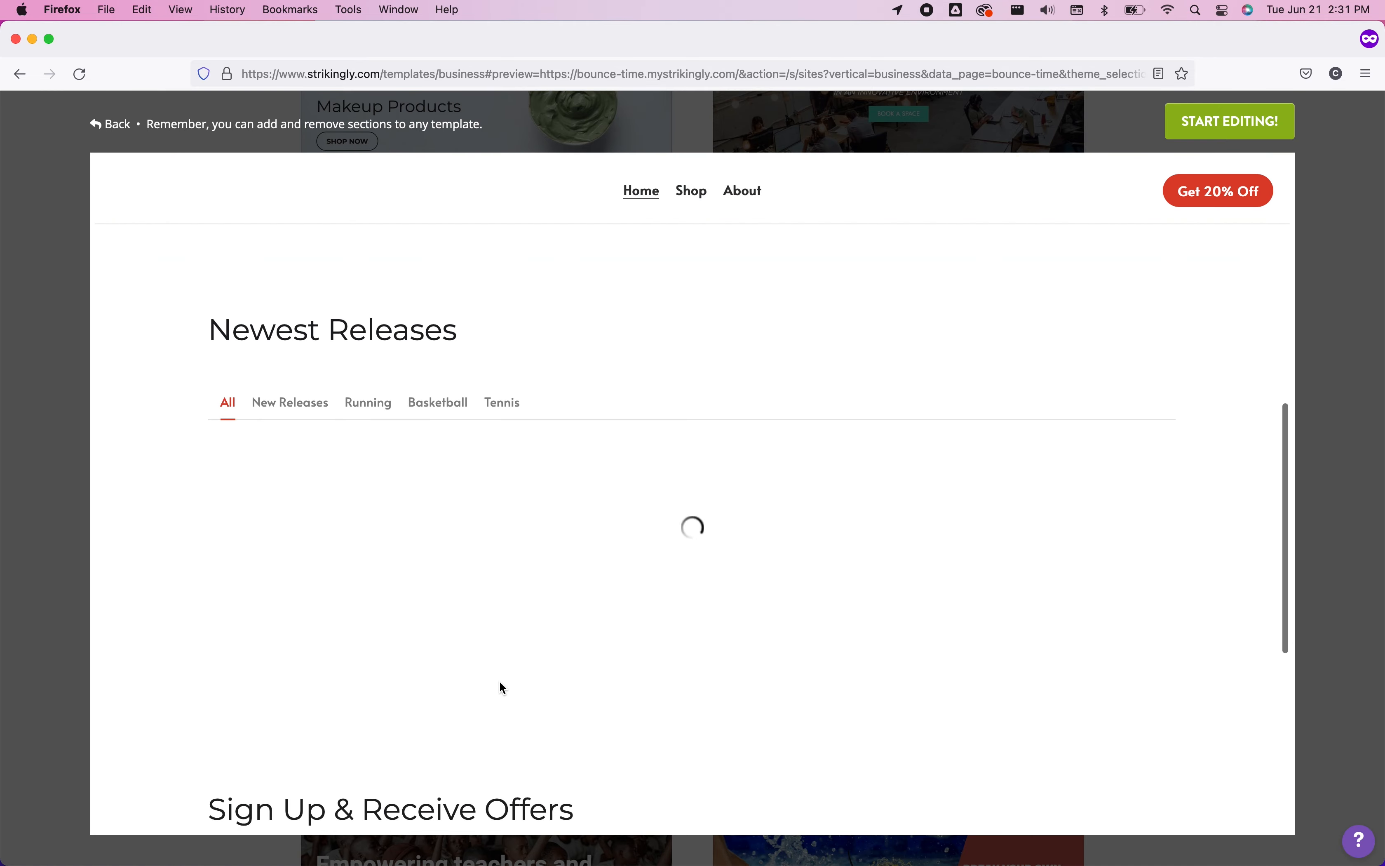
{"action": "scroll", "coordinate": [501, 687], "scroll_direction": "down", "scroll_amount": 3}
{"action": "mouse_move", "coordinate": [355, 484]}
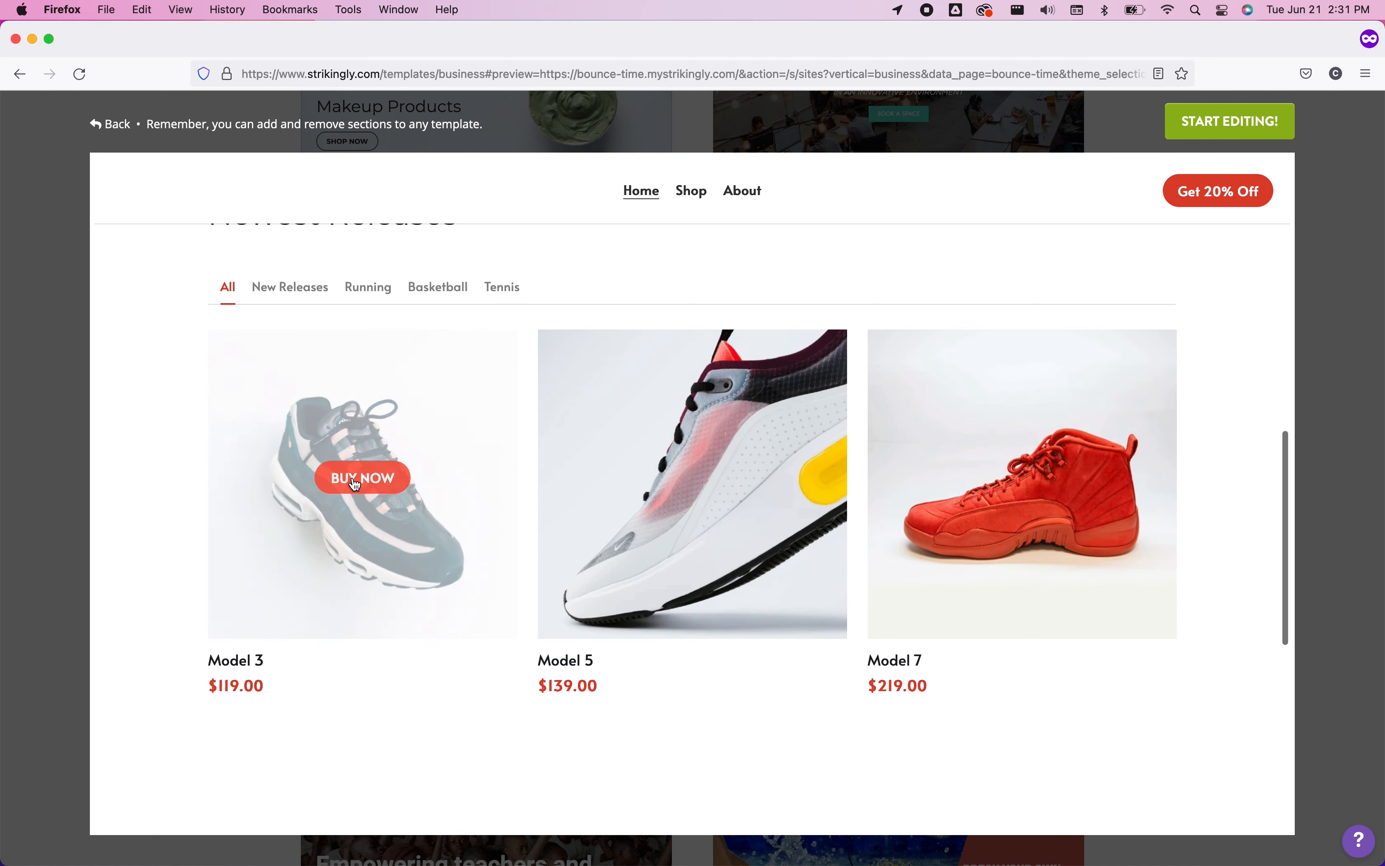
{"action": "left_click", "coordinate": [312, 292]}
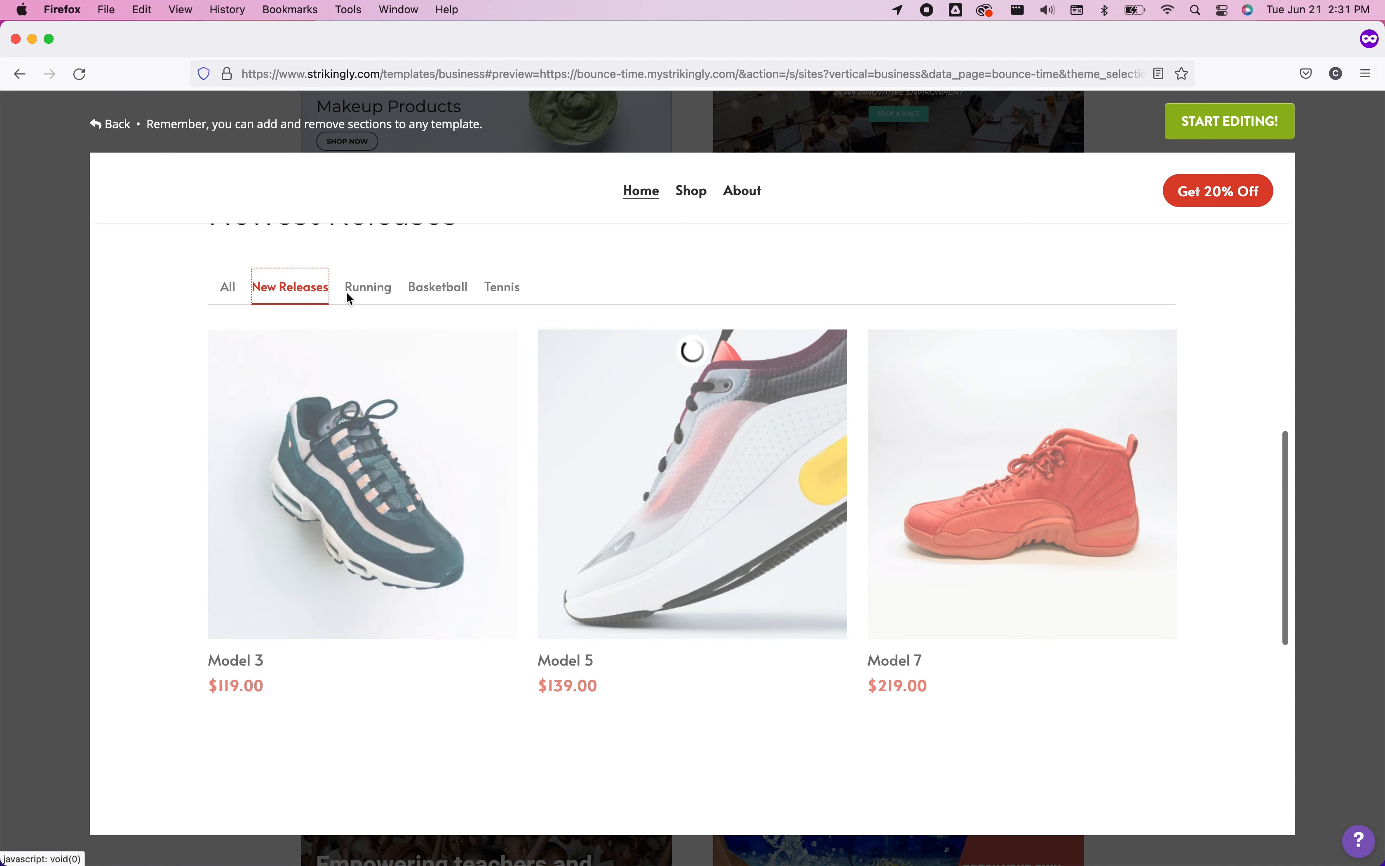
{"action": "left_click", "coordinate": [380, 294]}
{"action": "scroll", "coordinate": [816, 516], "scroll_direction": "down", "scroll_amount": 5}
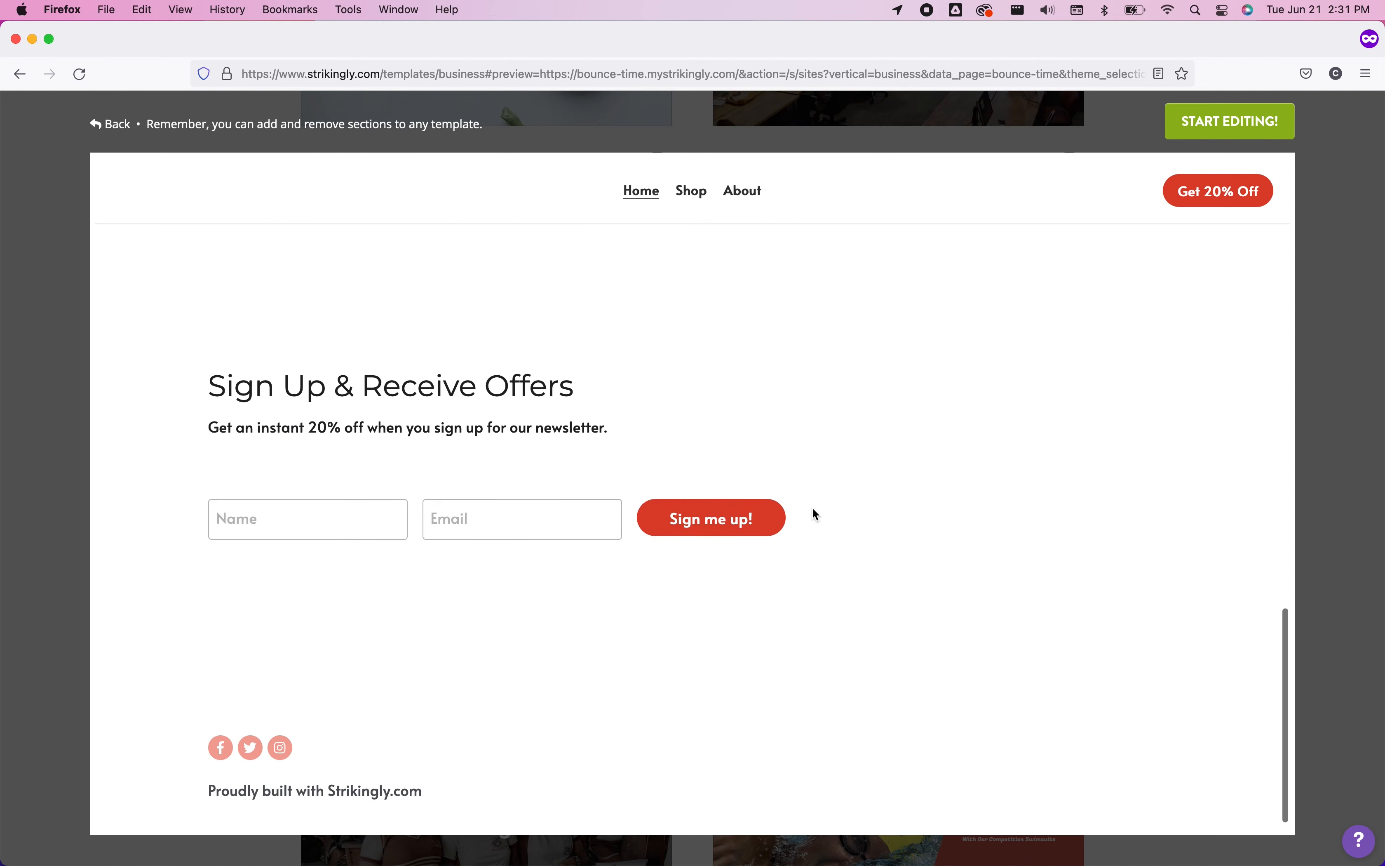
{"action": "scroll", "coordinate": [1026, 312], "scroll_direction": "up", "scroll_amount": 10}
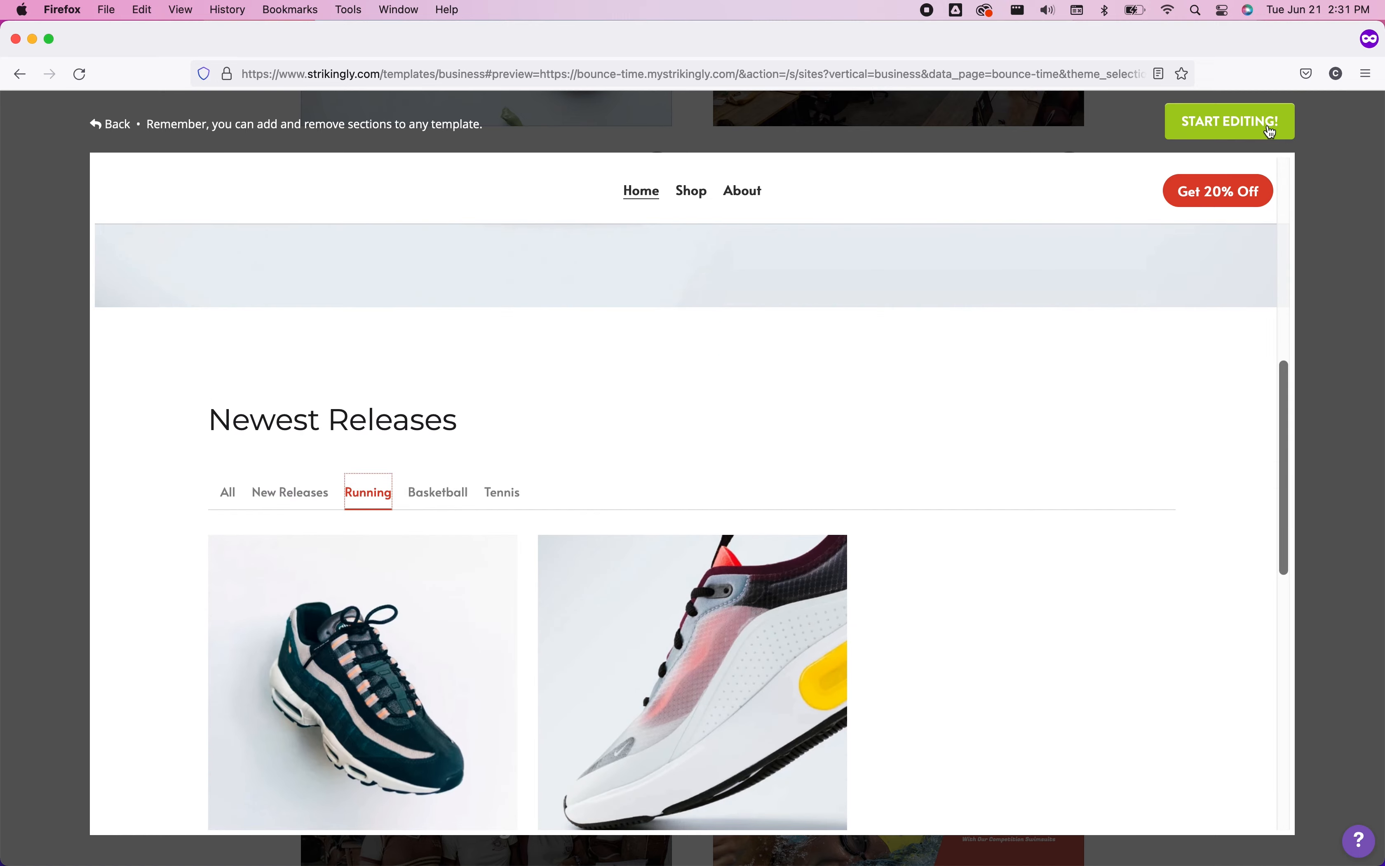
{"action": "left_click", "coordinate": [1337, 189]}
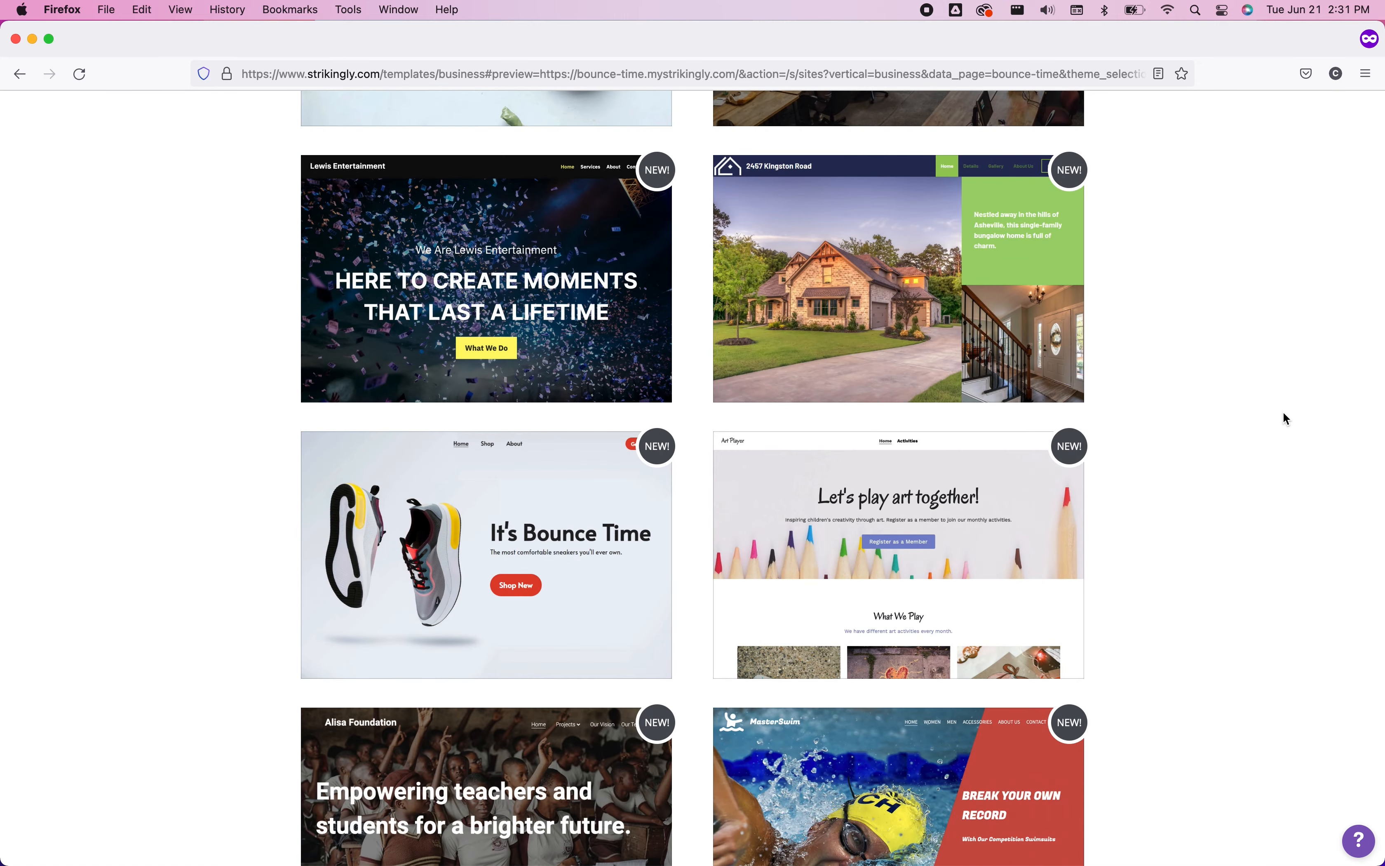
Step: Preview the Kingston Road template and review its details, gallery, about and contact sections
{"action": "scroll", "coordinate": [899, 544], "scroll_direction": "up", "scroll_amount": 1}
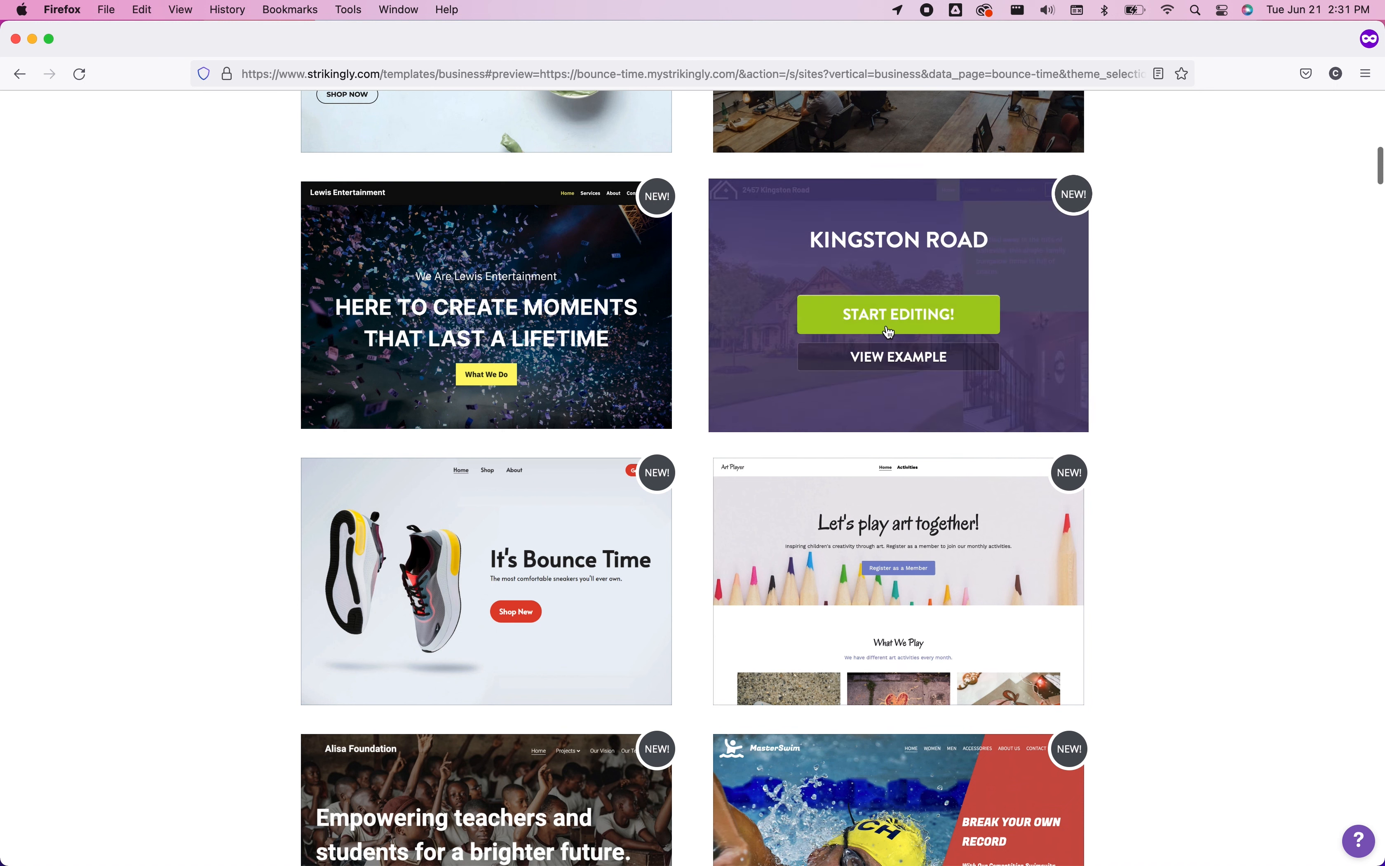
{"action": "left_click", "coordinate": [899, 361]}
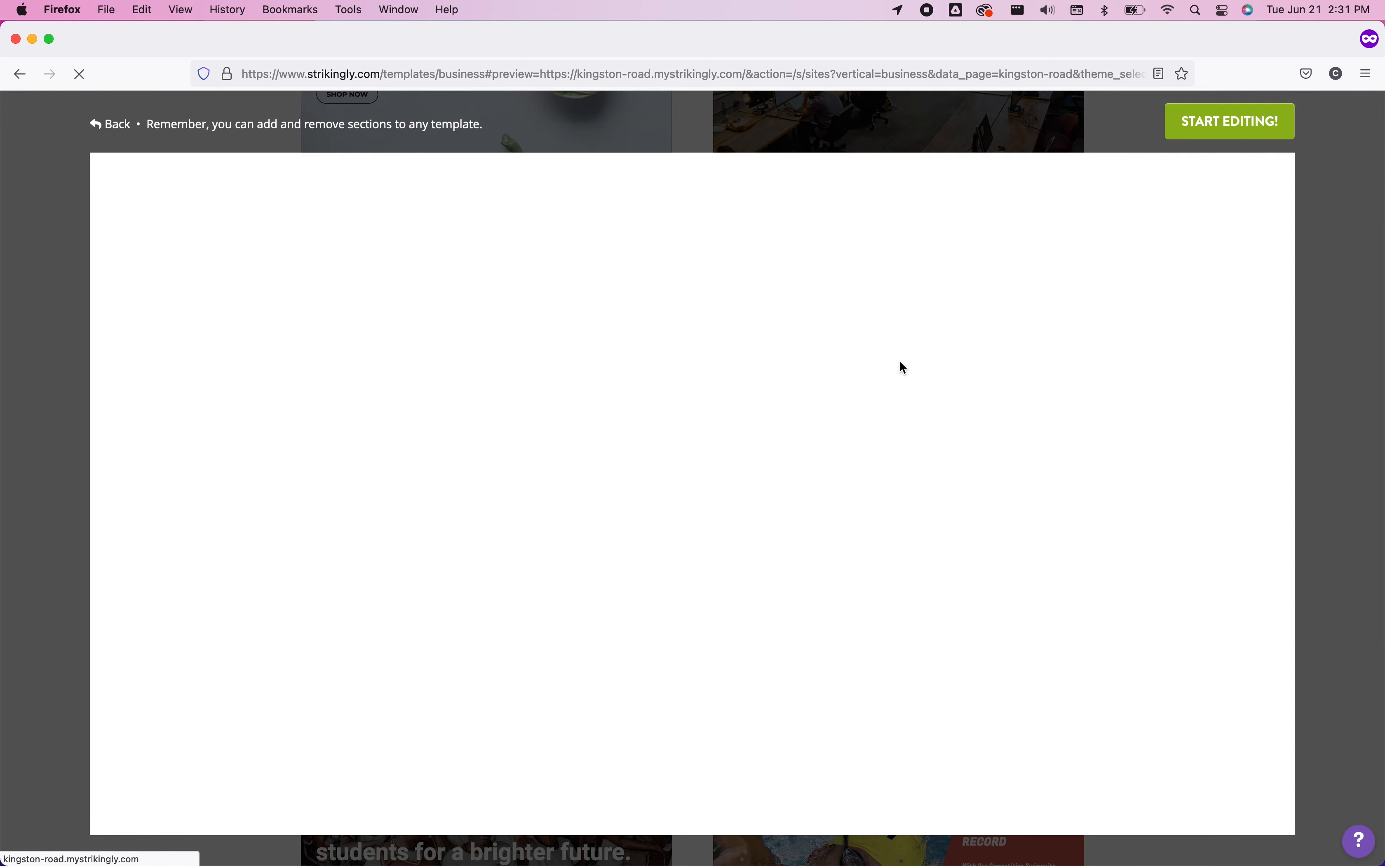
{"action": "scroll", "coordinate": [900, 362], "scroll_direction": "down", "scroll_amount": 10}
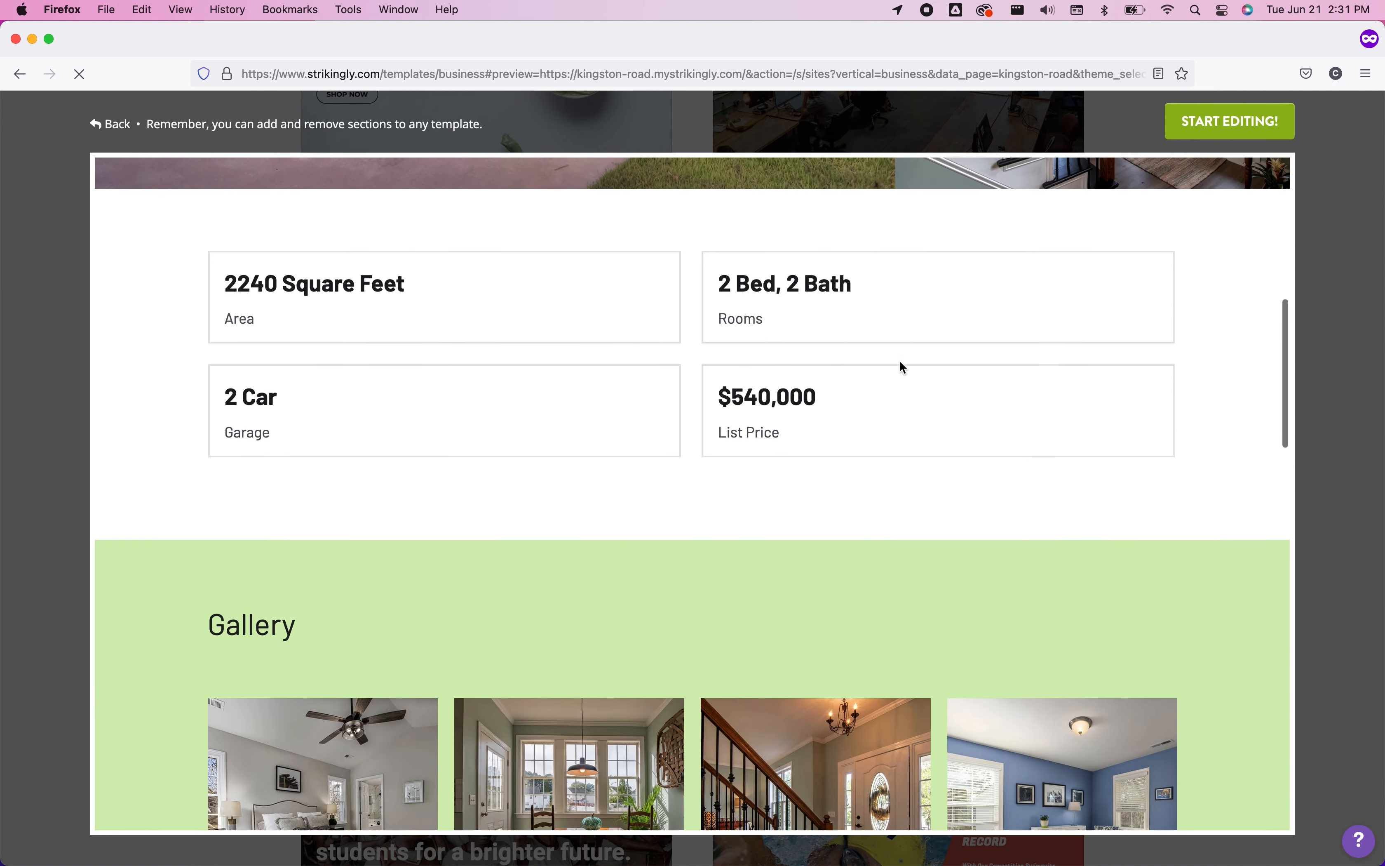
{"action": "scroll", "coordinate": [900, 363], "scroll_direction": "down", "scroll_amount": 15}
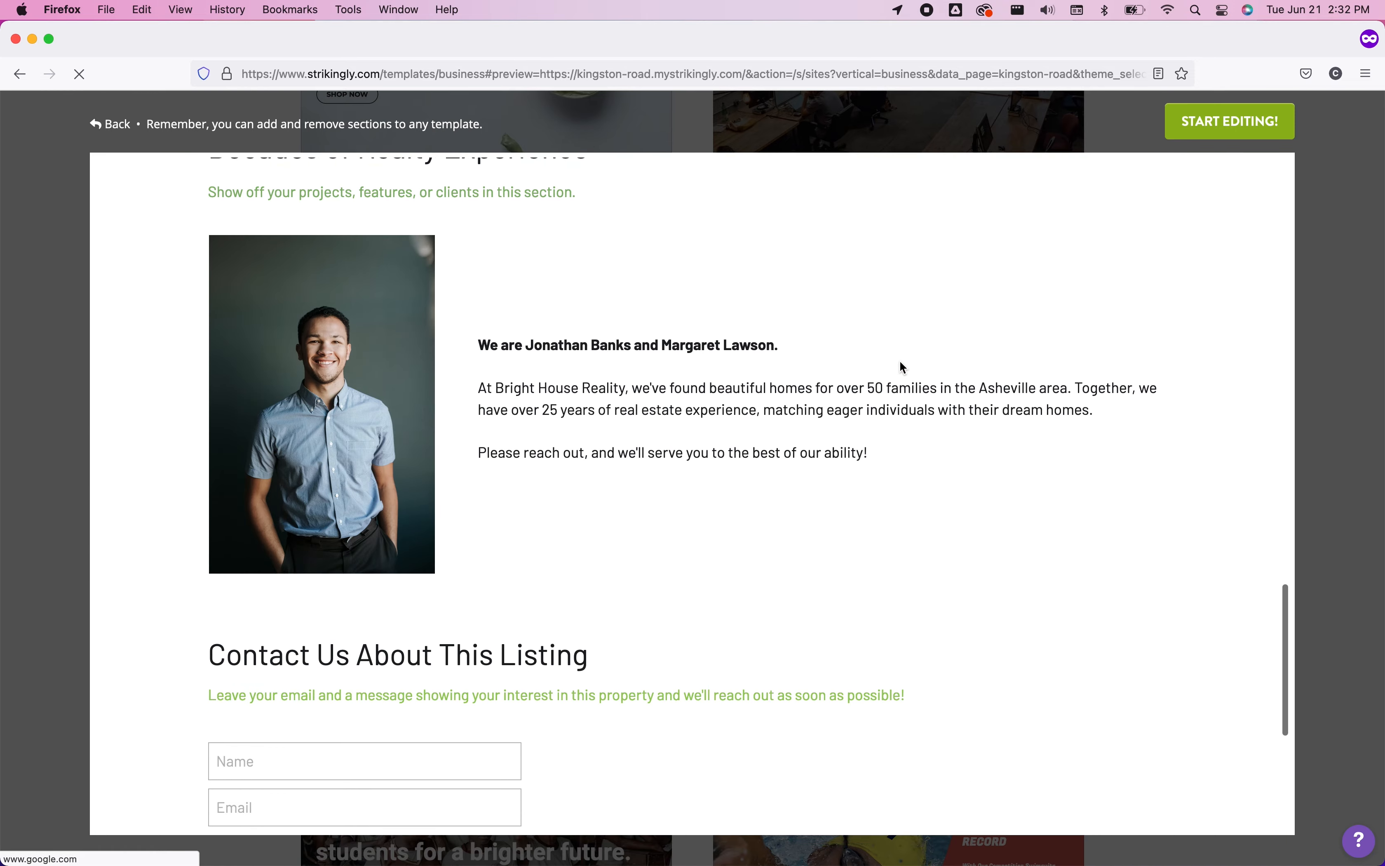
{"action": "scroll", "coordinate": [900, 361], "scroll_direction": "down", "scroll_amount": 7}
{"action": "scroll", "coordinate": [900, 361], "scroll_direction": "up", "scroll_amount": 8}
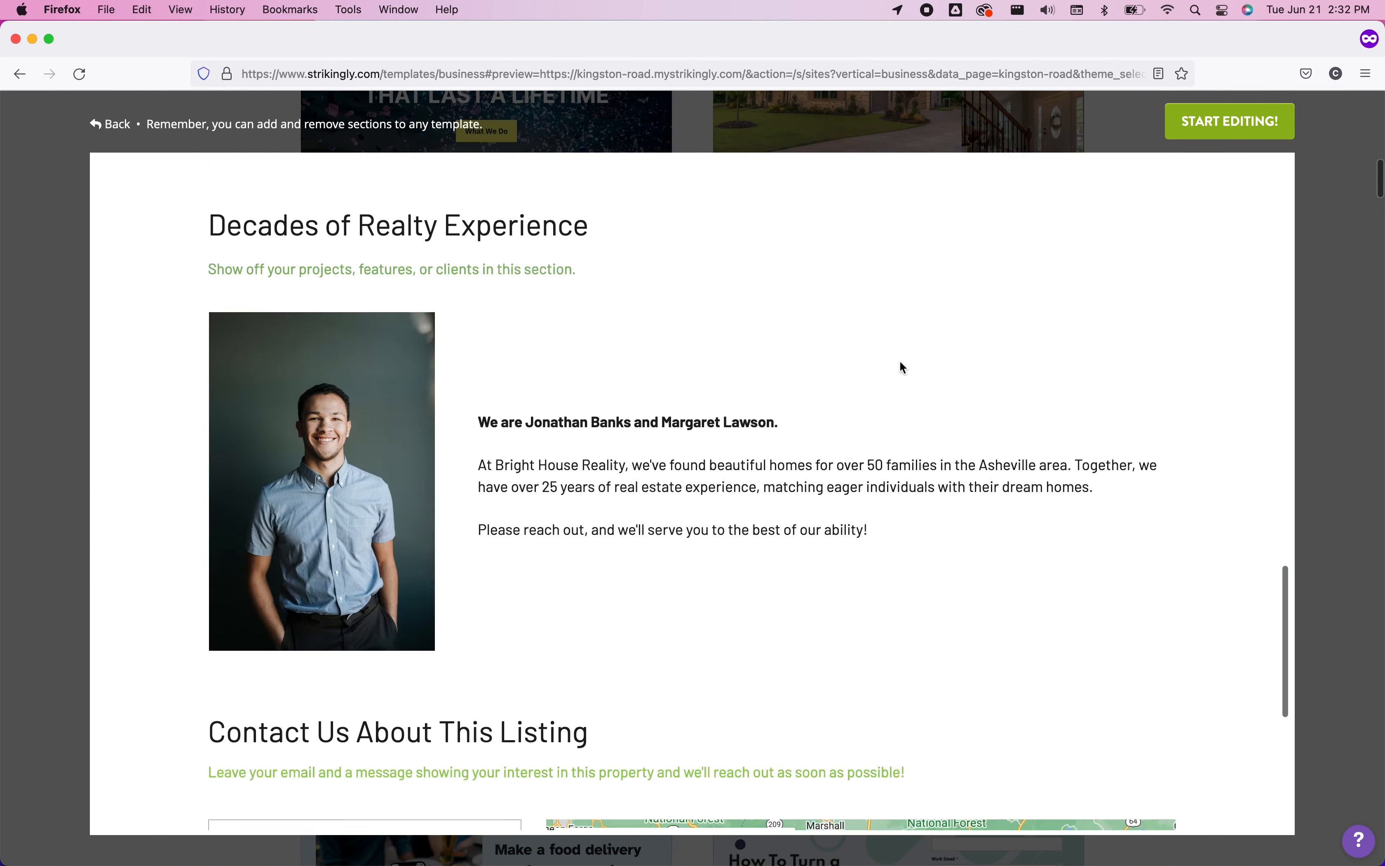
{"action": "scroll", "coordinate": [902, 366], "scroll_direction": "up", "scroll_amount": 20}
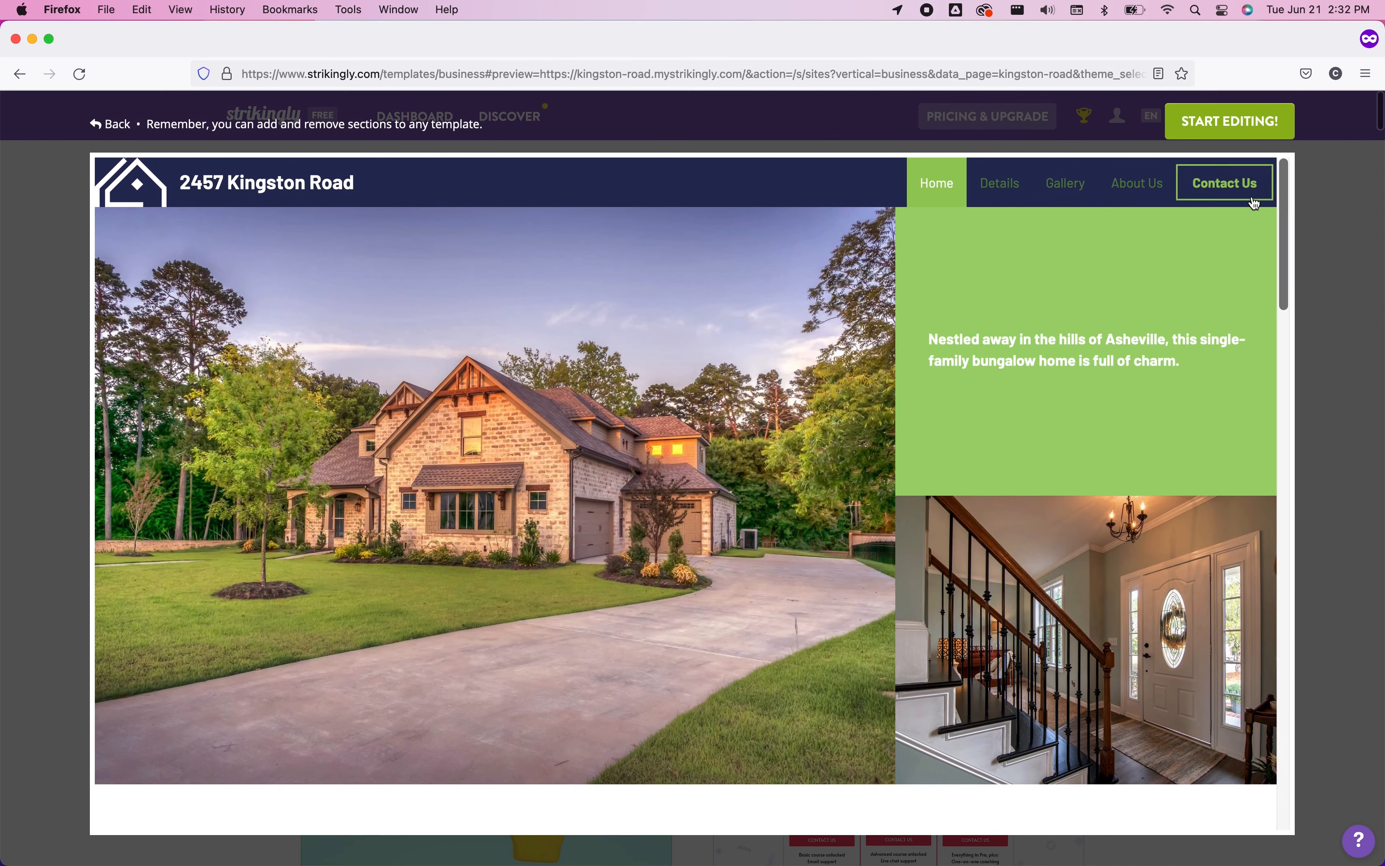
Step: Start editing a new site from the Kingston Road template and decline the editor's welcome tour
{"action": "left_click", "coordinate": [1217, 131]}
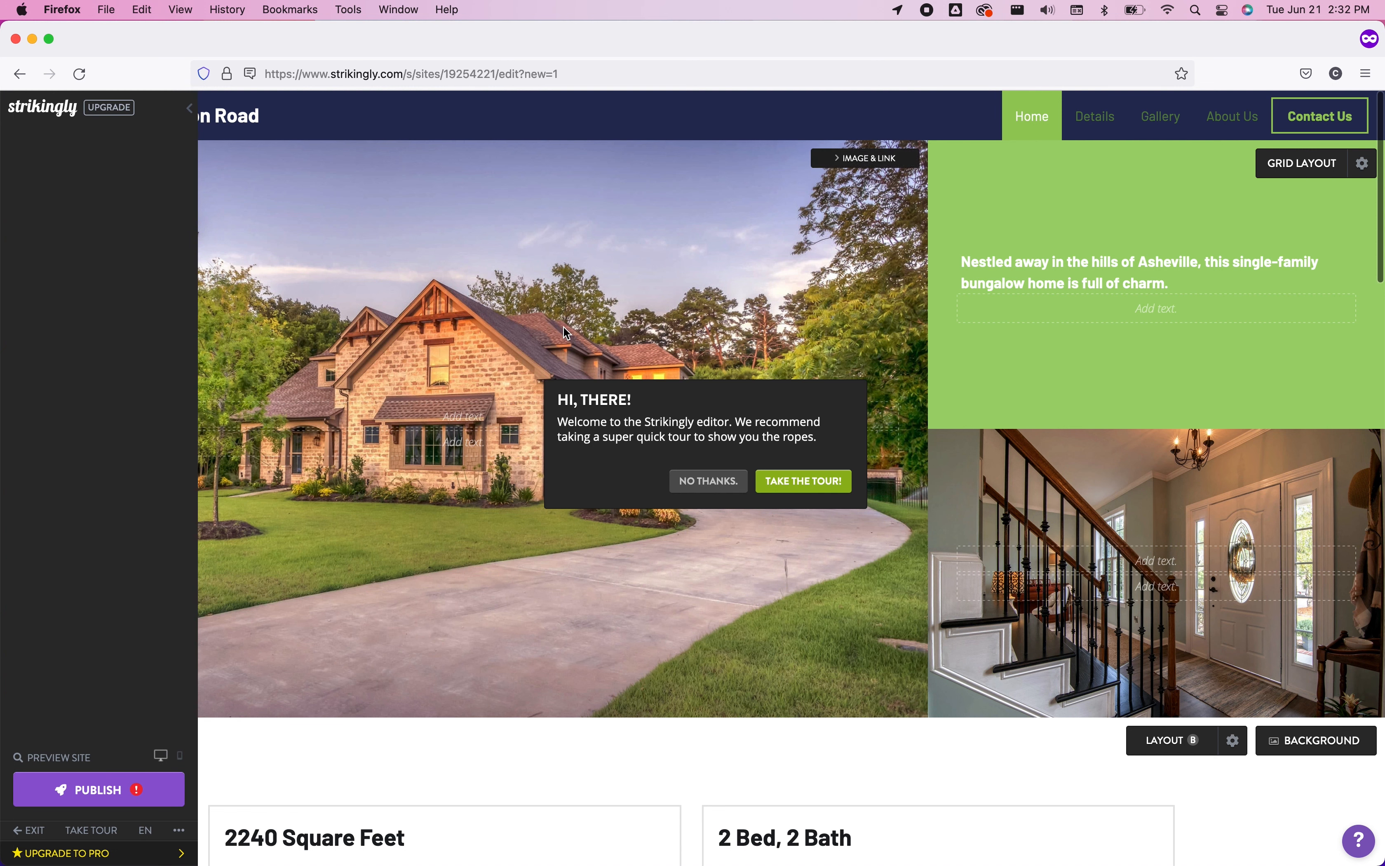
{"action": "scroll", "coordinate": [565, 332], "scroll_direction": "down", "scroll_amount": 5}
{"action": "scroll", "coordinate": [567, 332], "scroll_direction": "up", "scroll_amount": 1}
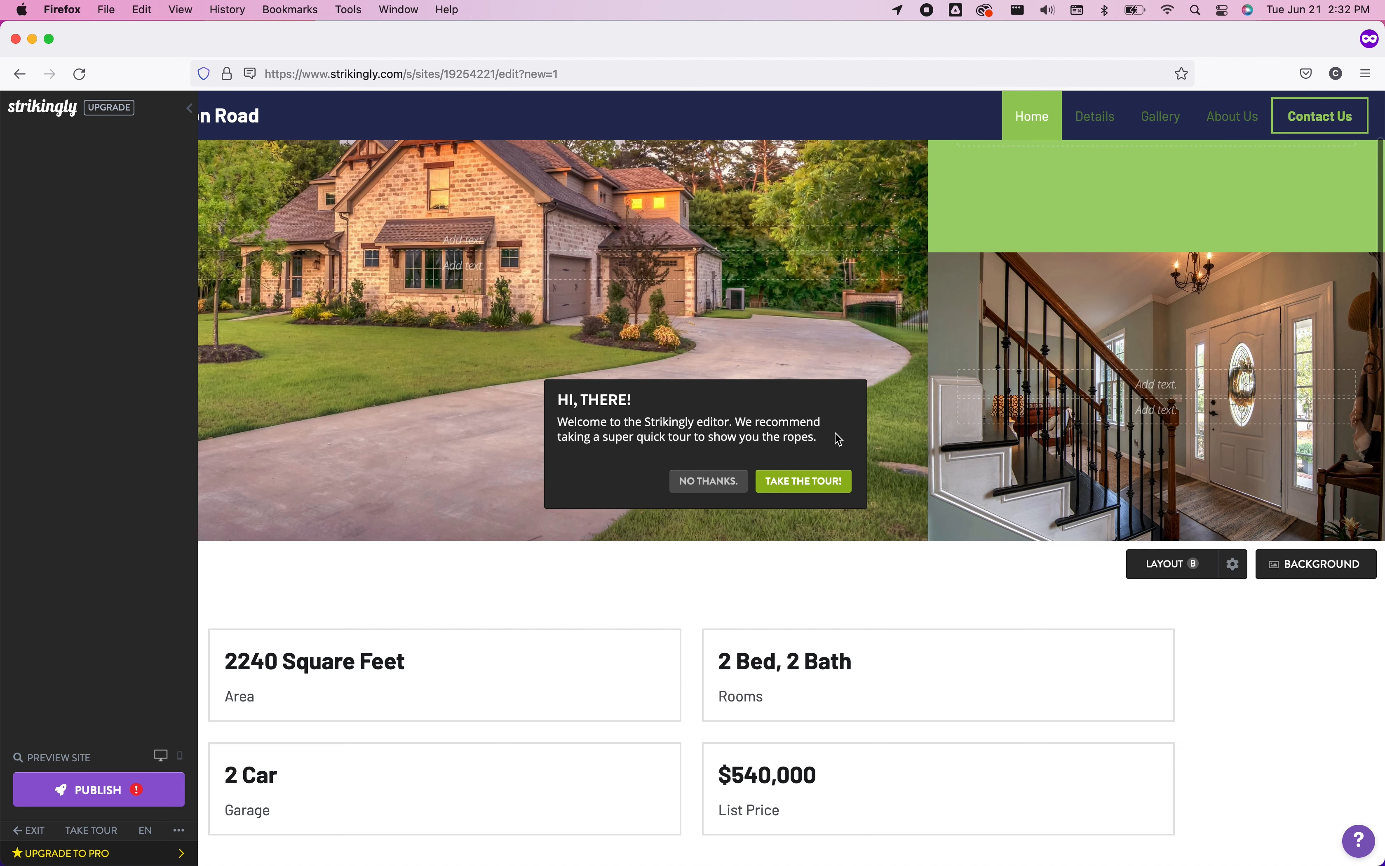
{"action": "scroll", "coordinate": [839, 439], "scroll_direction": "up", "scroll_amount": 2}
{"action": "left_click", "coordinate": [710, 482]}
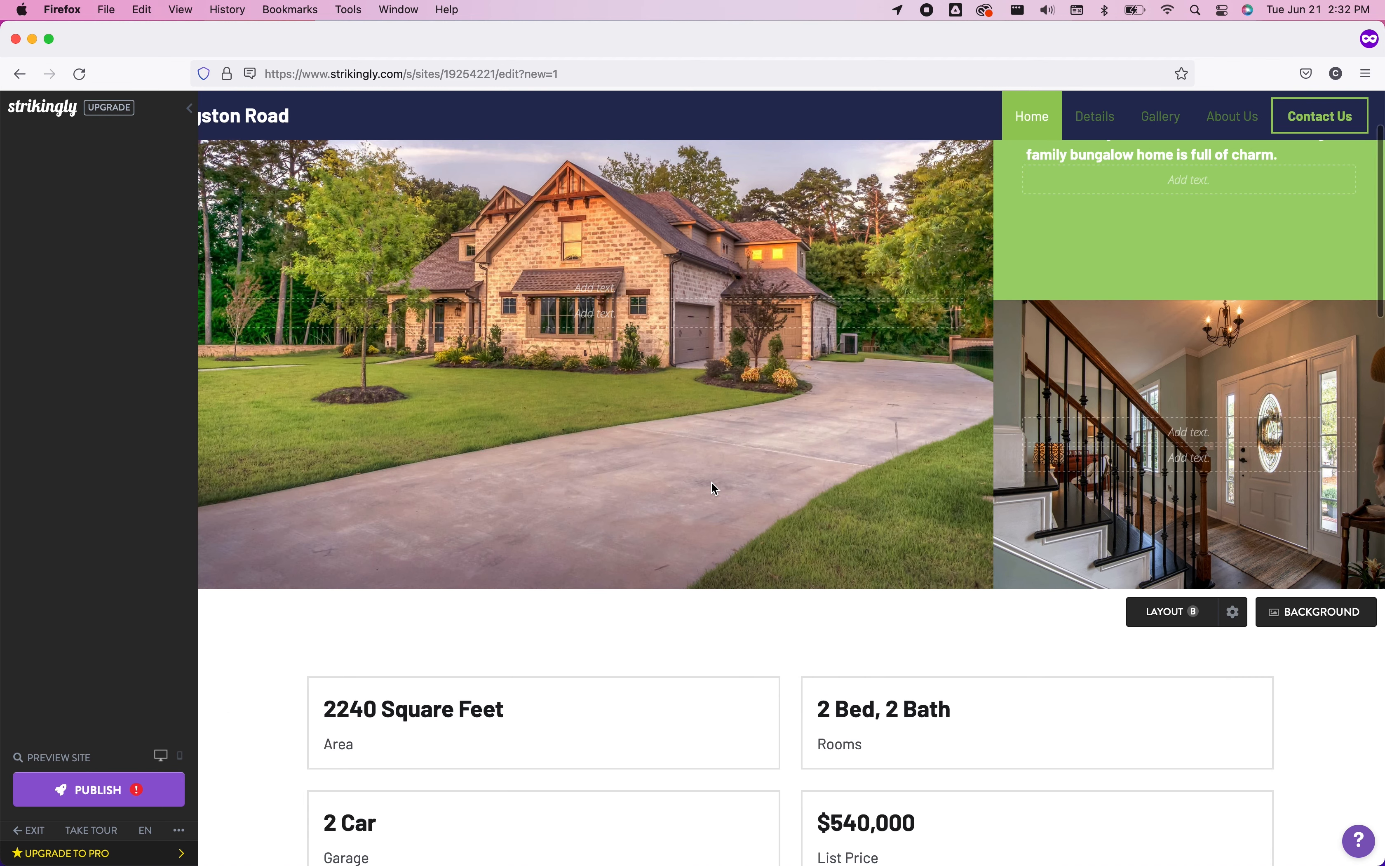
{"action": "scroll", "coordinate": [747, 431], "scroll_direction": "up", "scroll_amount": 4}
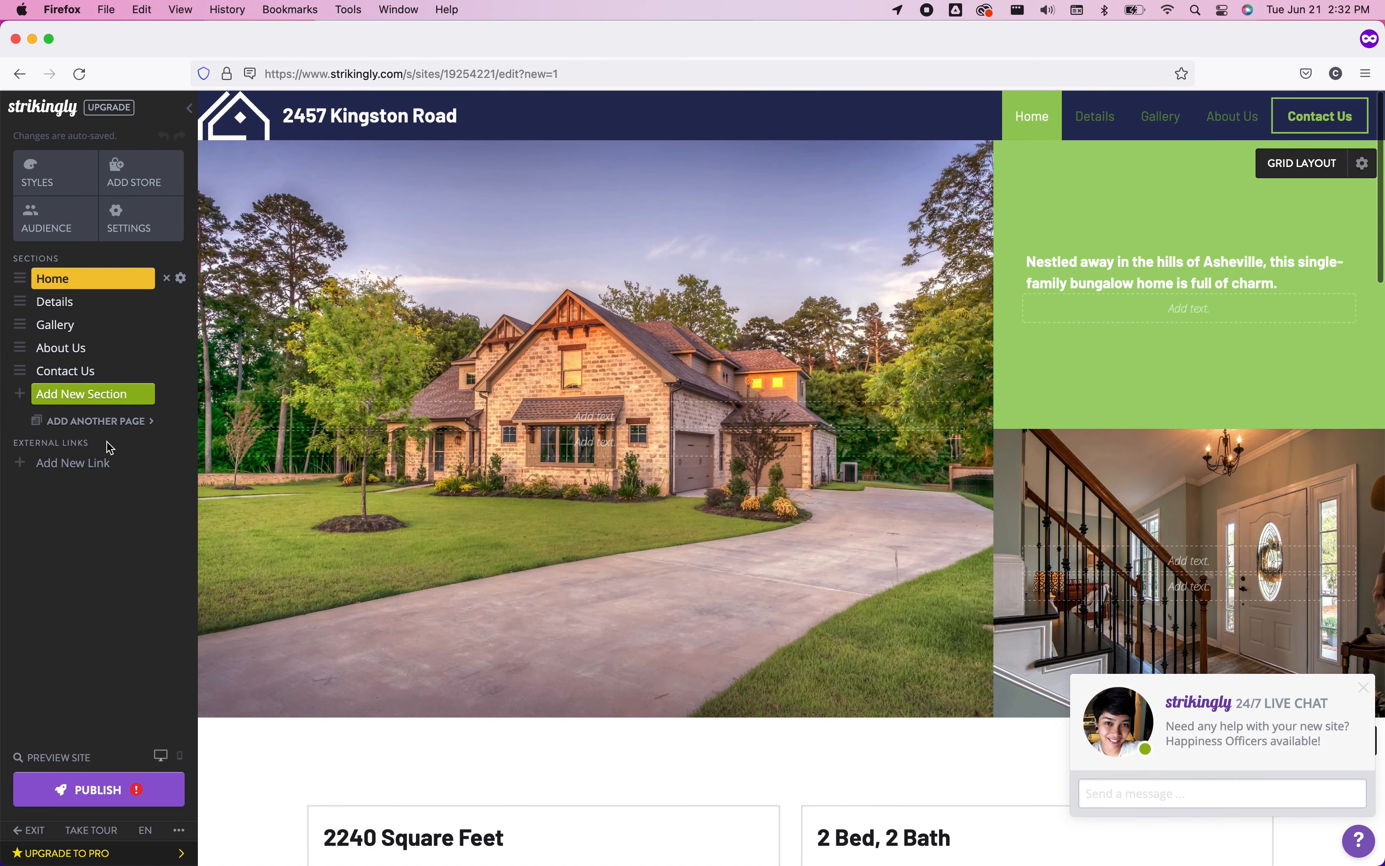
Step: Add the text "test" beneath the headline in the green tile of the Home section
{"action": "scroll", "coordinate": [671, 453], "scroll_direction": "down", "scroll_amount": 10}
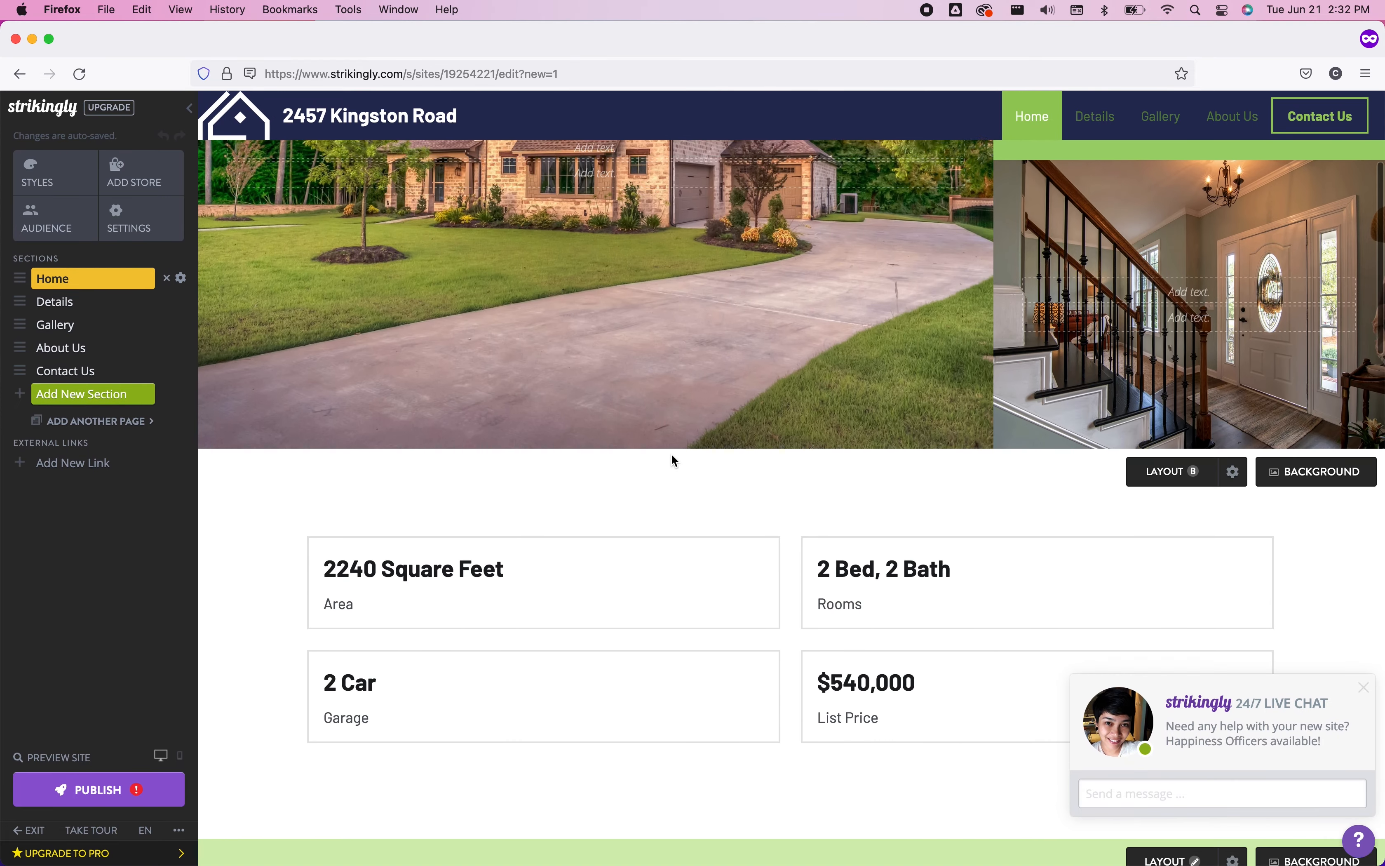
{"action": "scroll", "coordinate": [674, 455], "scroll_direction": "down", "scroll_amount": 12}
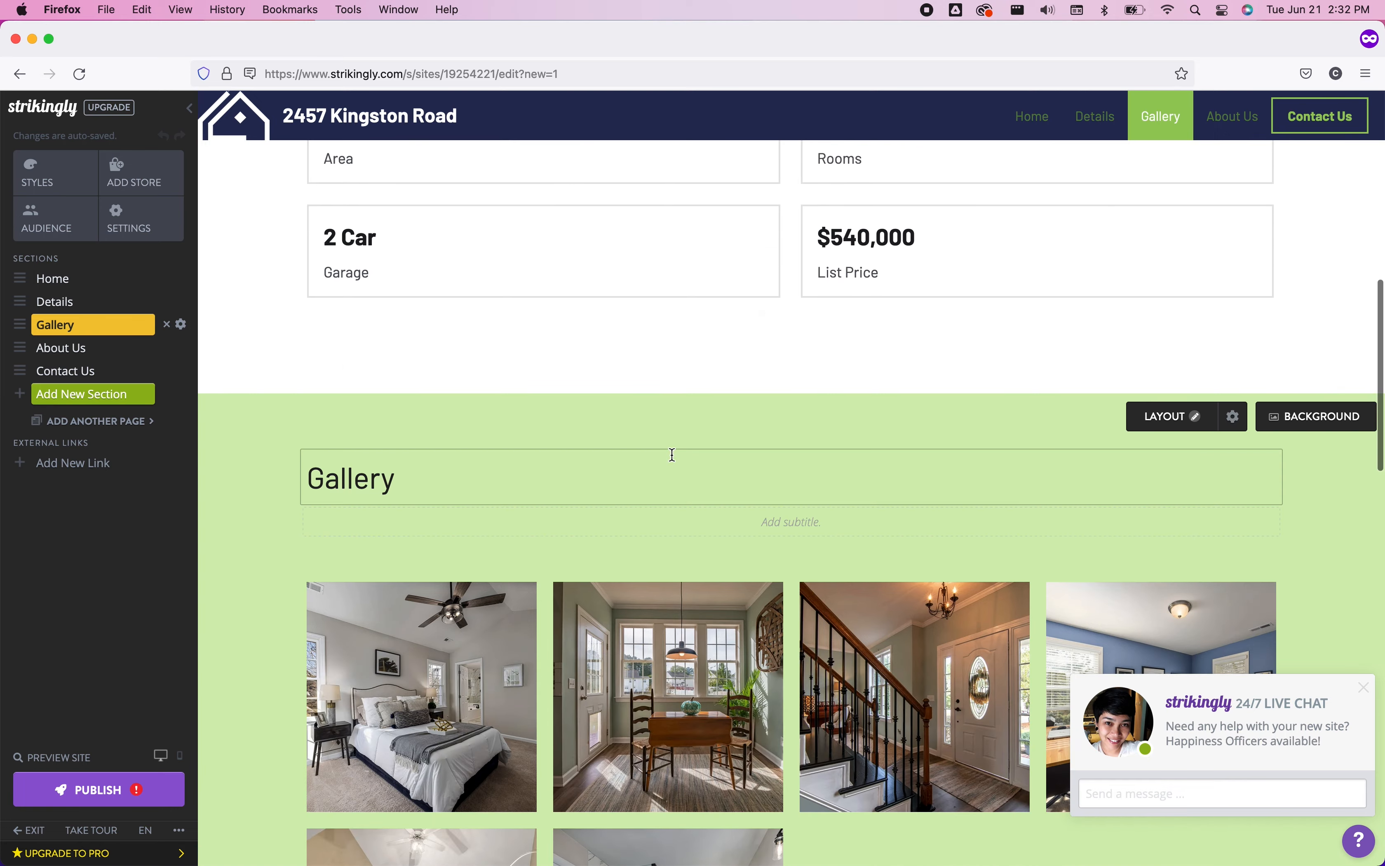
{"action": "scroll", "coordinate": [674, 461], "scroll_direction": "down", "scroll_amount": 14}
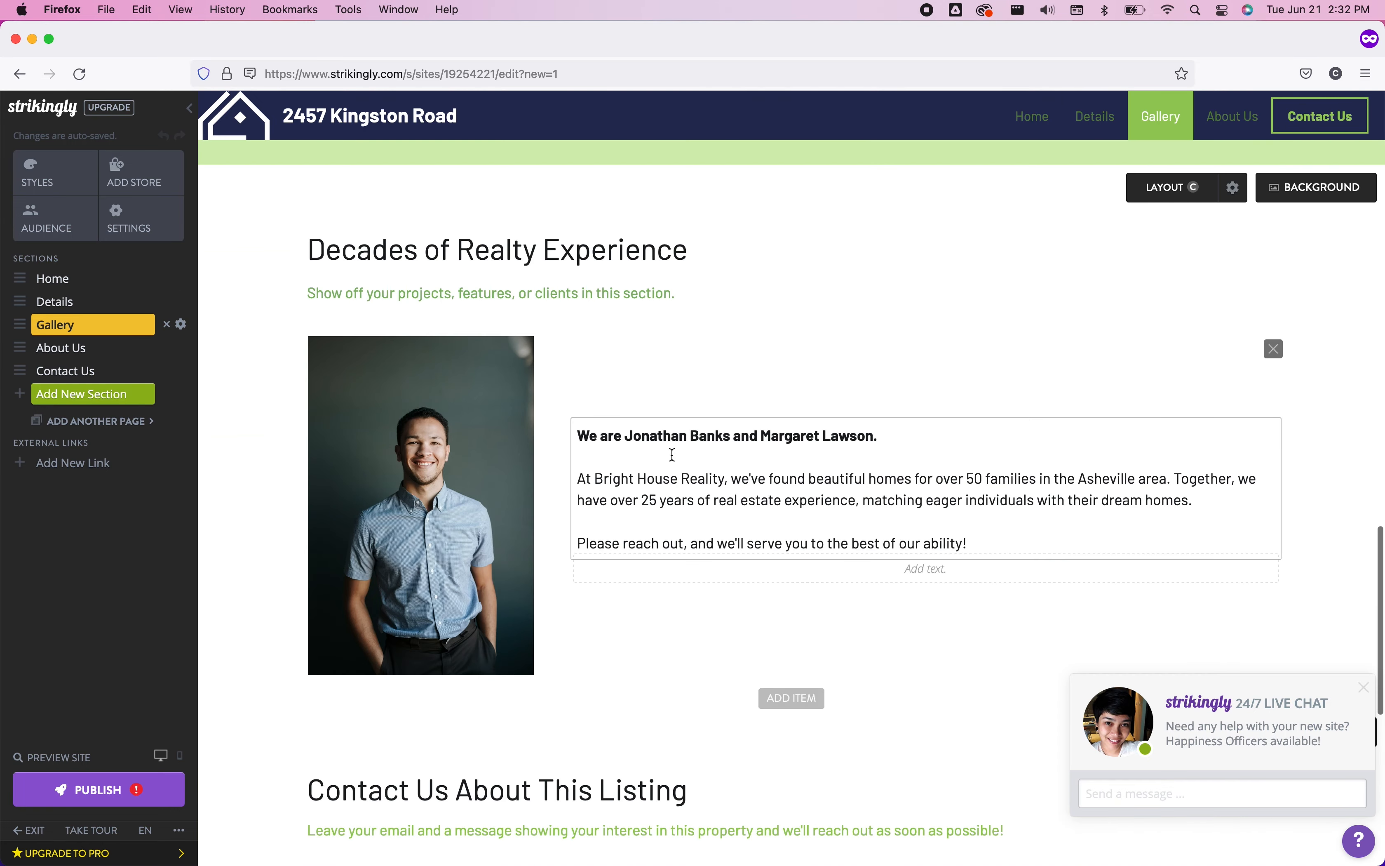
{"action": "scroll", "coordinate": [673, 454], "scroll_direction": "down", "scroll_amount": 8}
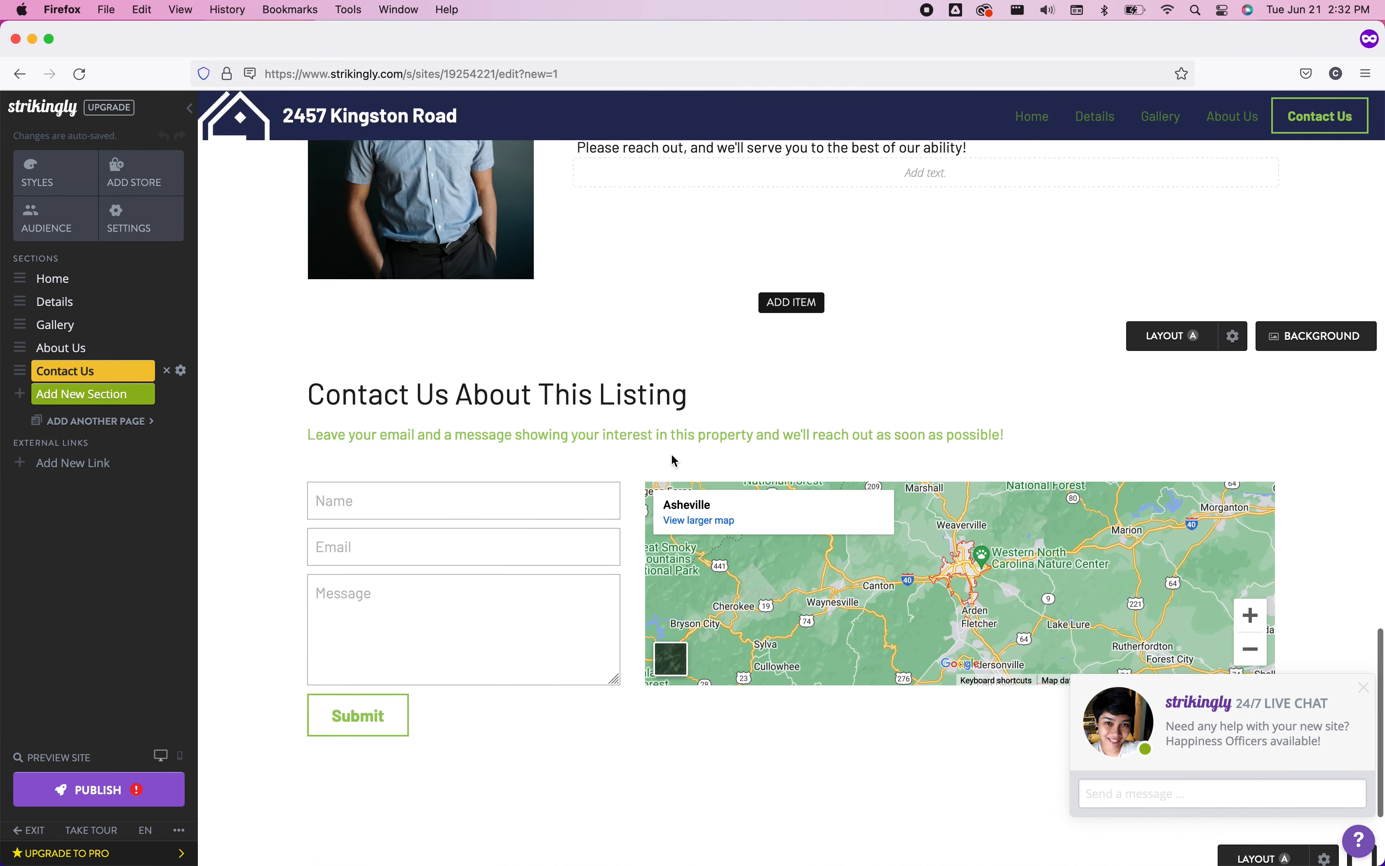
{"action": "scroll", "coordinate": [673, 456], "scroll_direction": "up", "scroll_amount": 20}
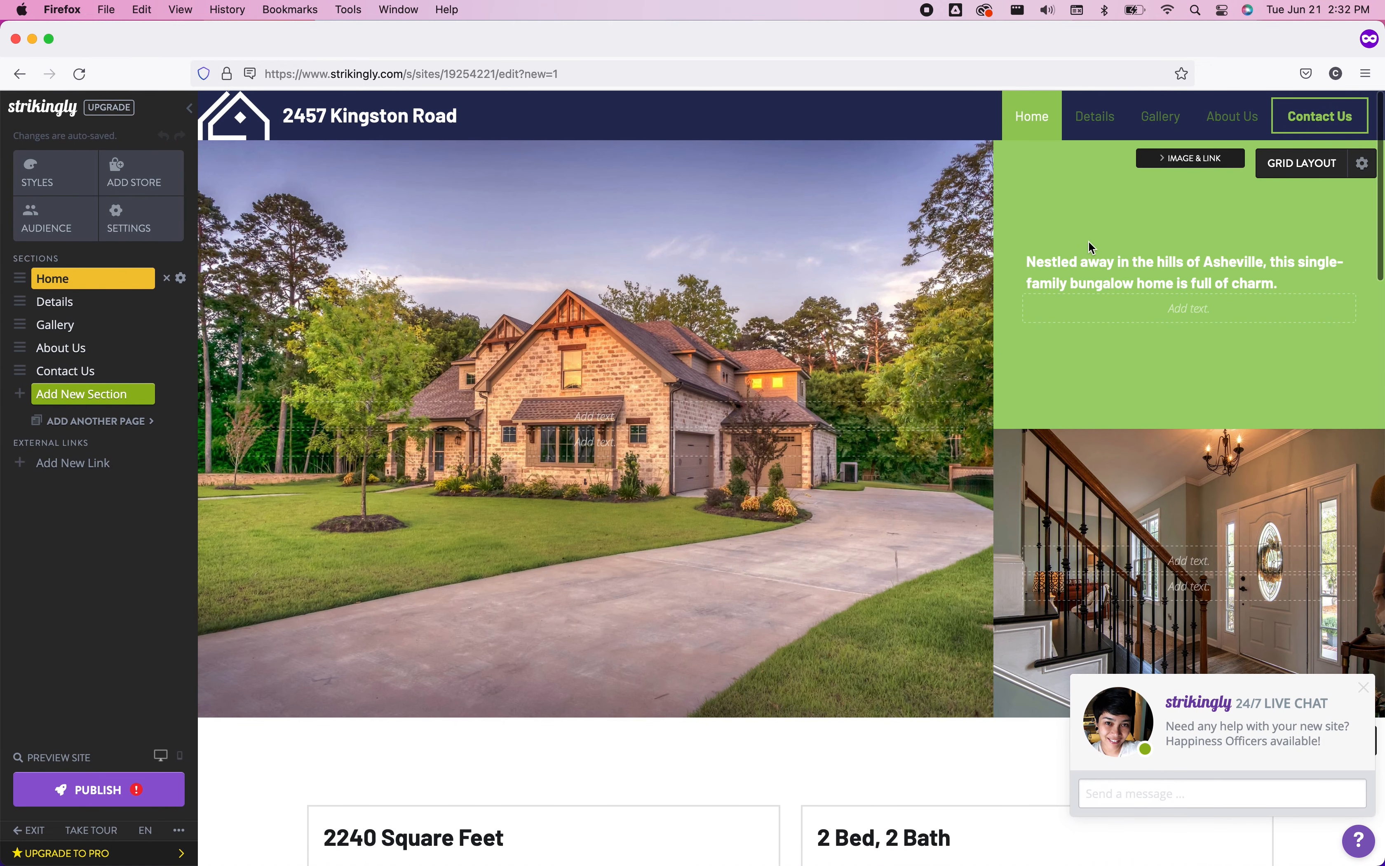
{"action": "left_click", "coordinate": [1123, 314]}
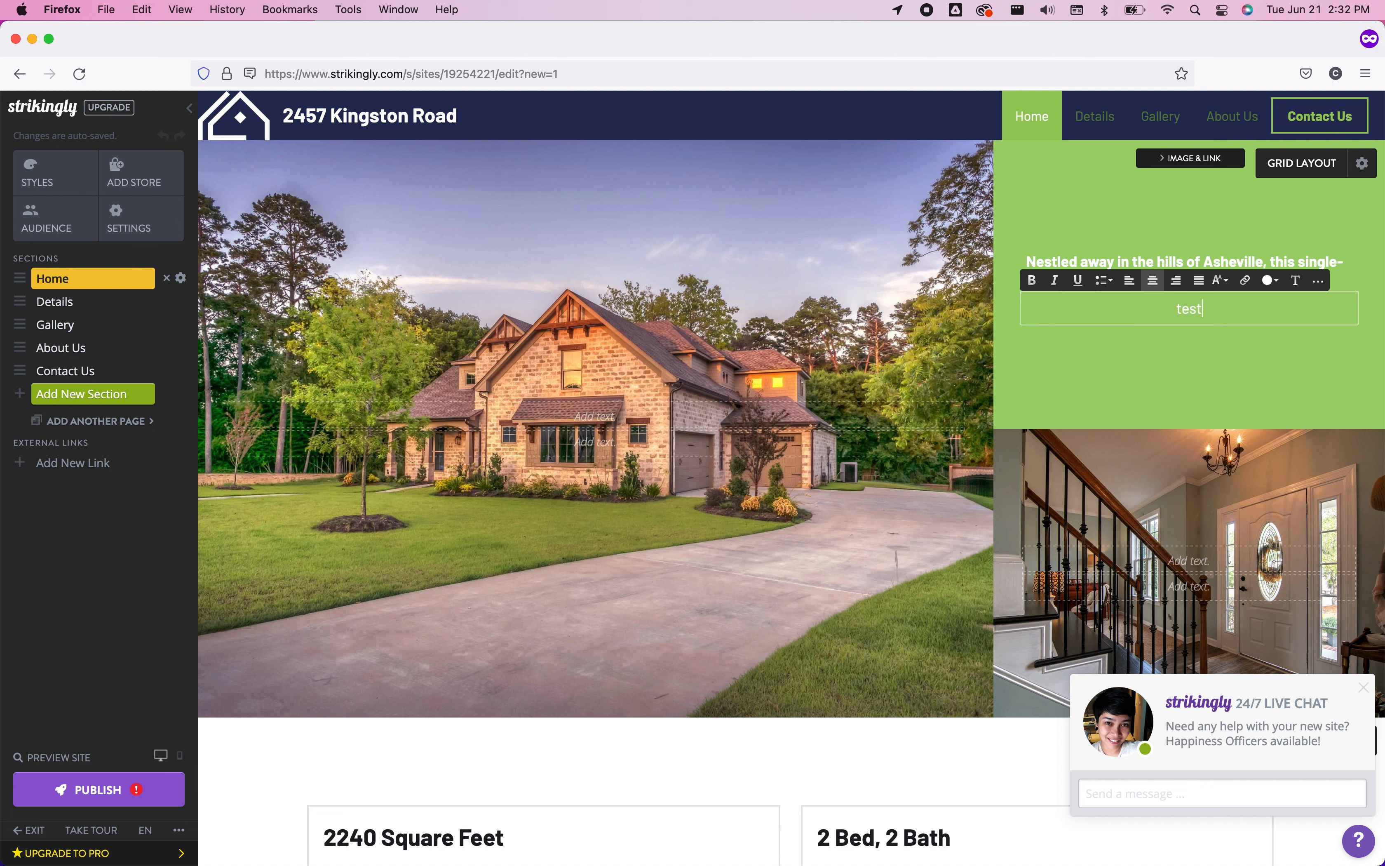
{"action": "left_click", "coordinate": [1250, 362]}
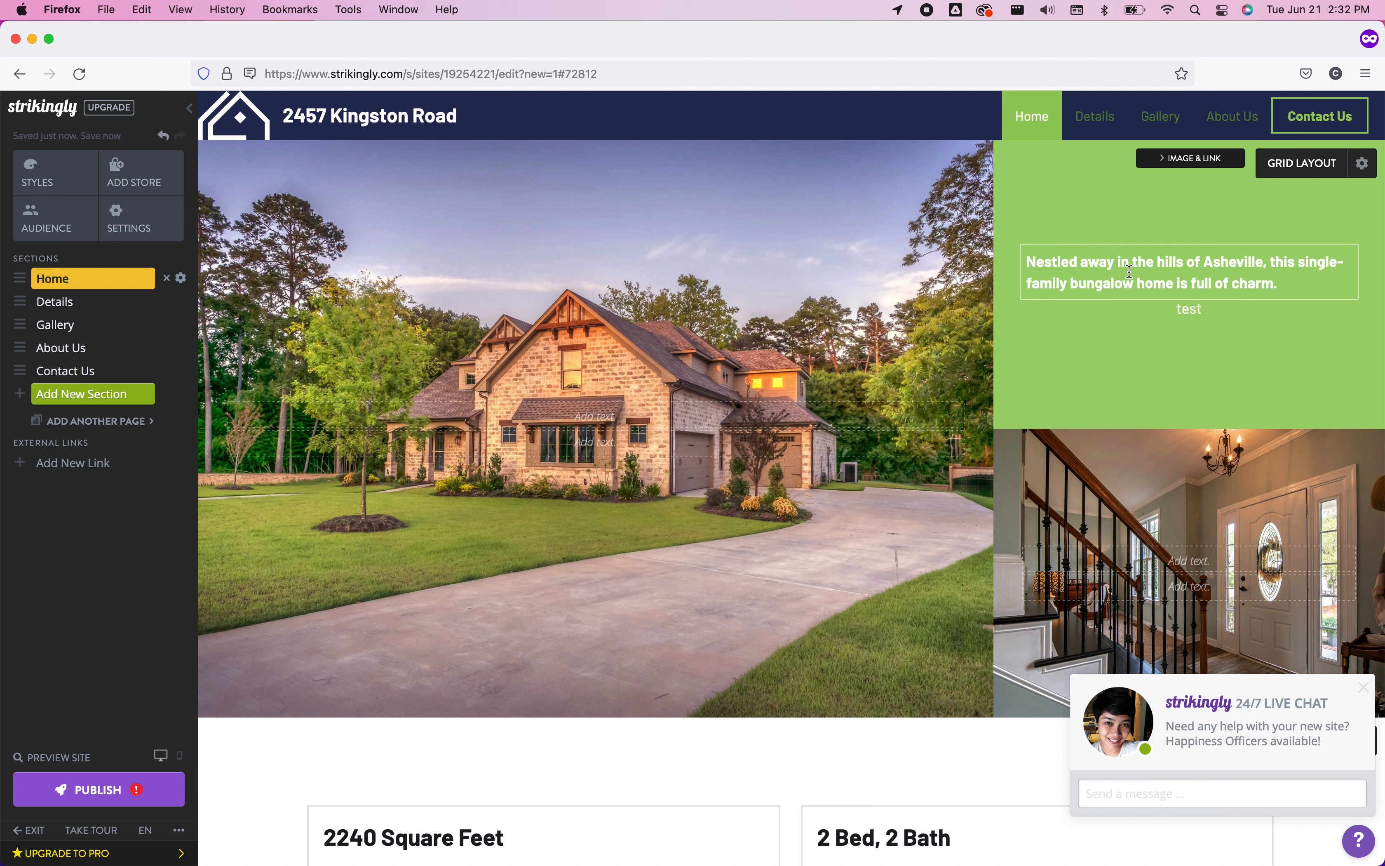
Step: Open the green Home tile's image in the image editor and close the editor
{"action": "left_click", "coordinate": [1165, 165]}
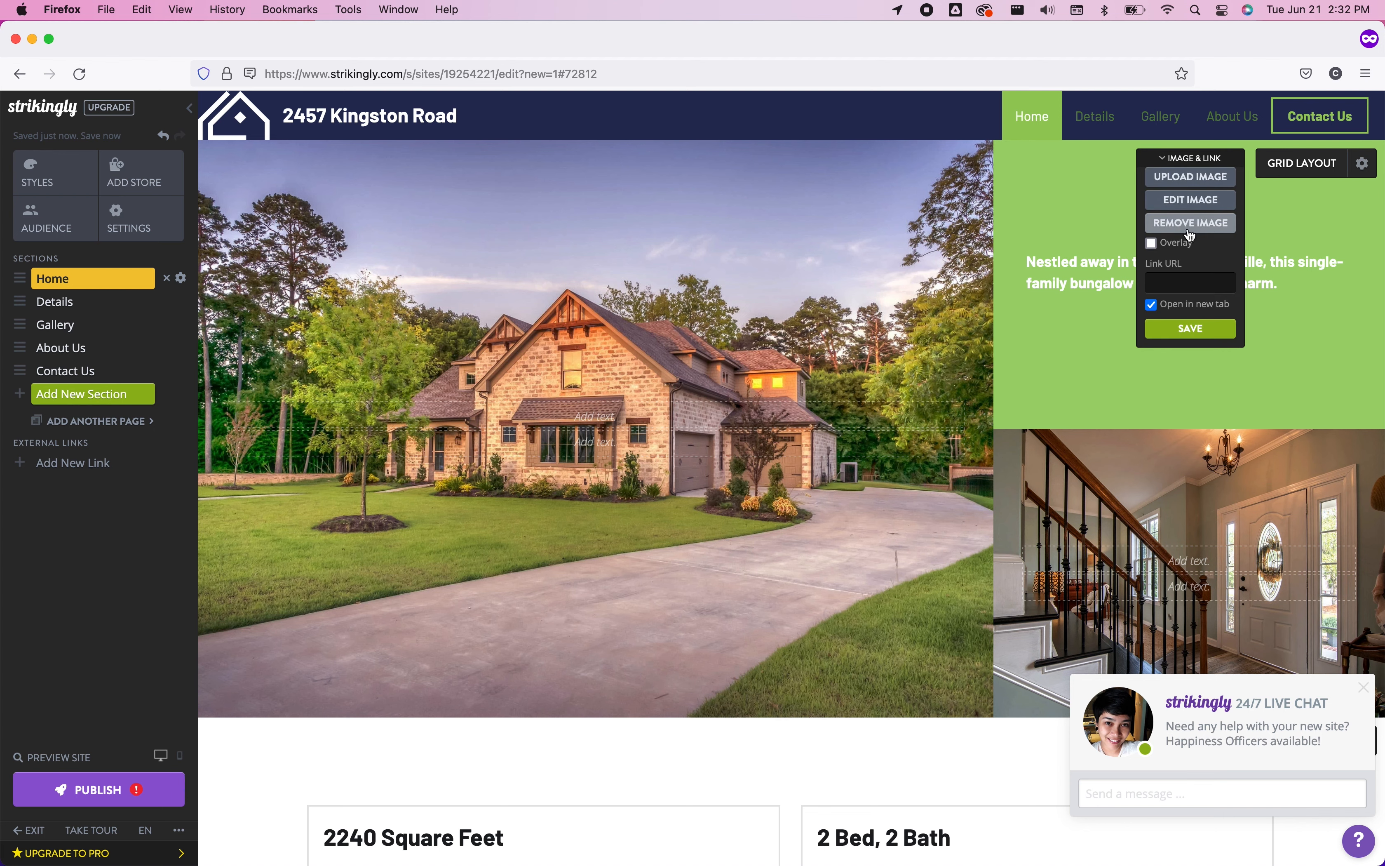
{"action": "left_click", "coordinate": [1190, 198]}
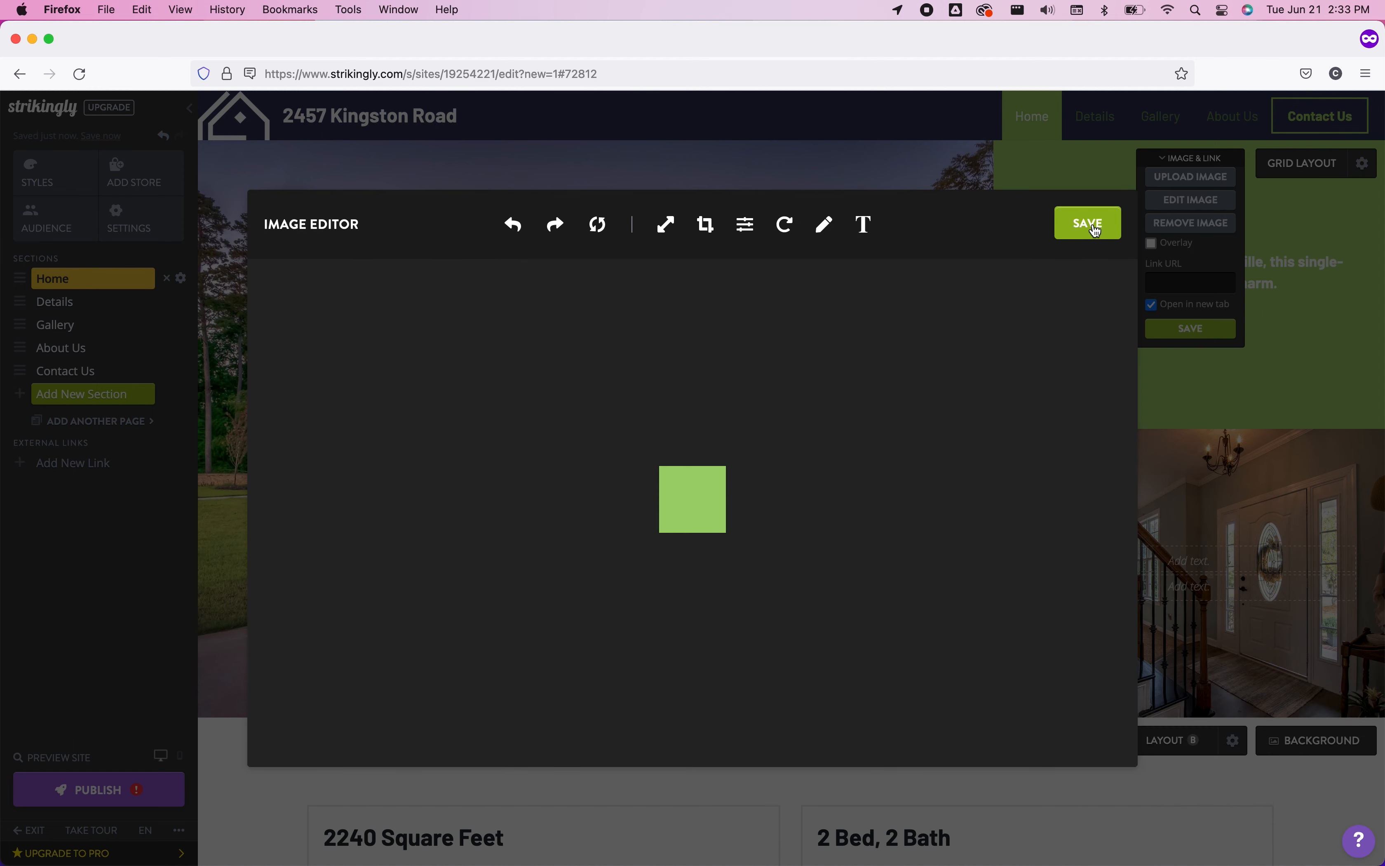
{"action": "left_click", "coordinate": [1223, 417]}
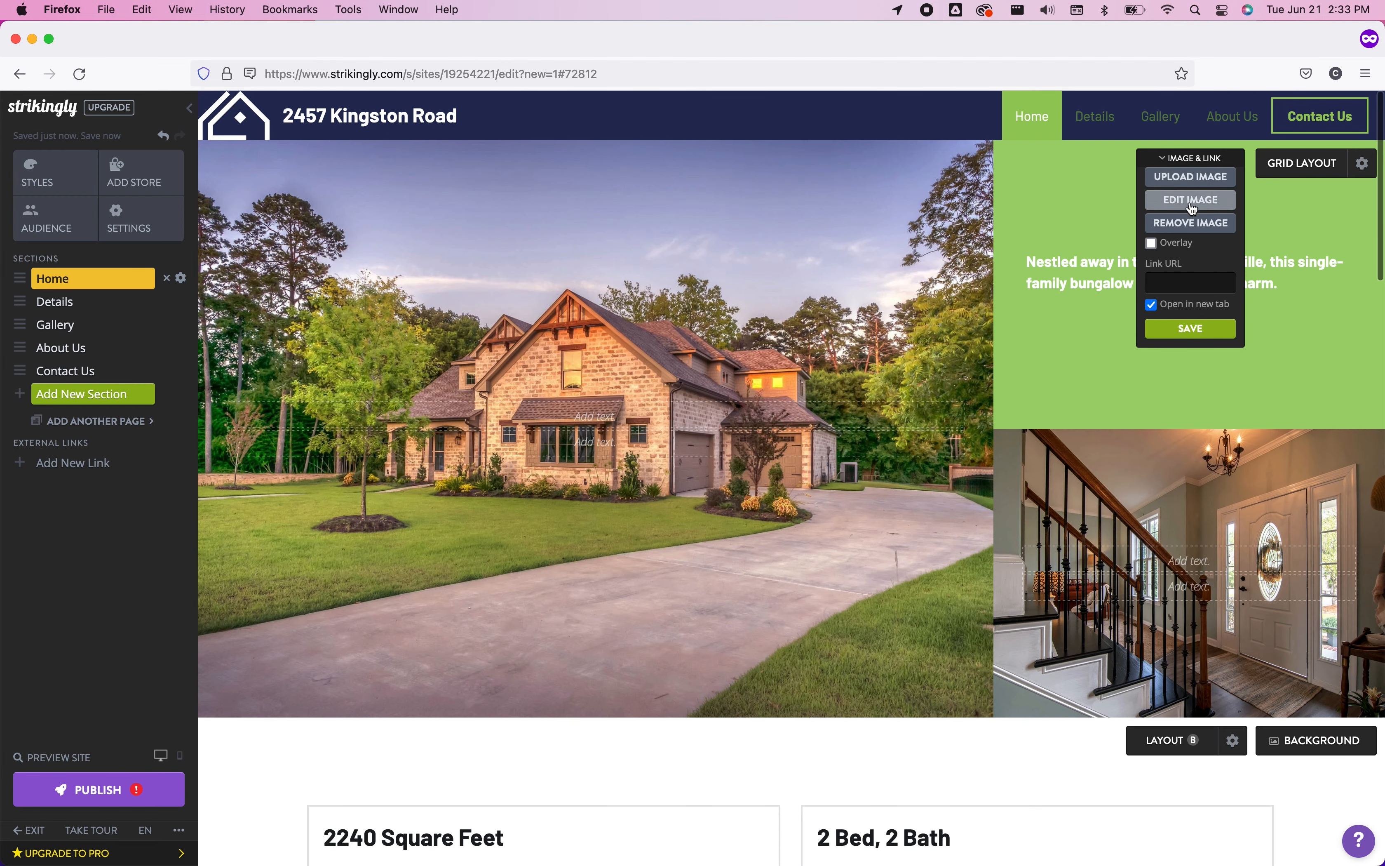
Step: Try the alternative Magazine grid layouts for the Home section and apply the one with two tiles above three
{"action": "left_click", "coordinate": [1329, 176]}
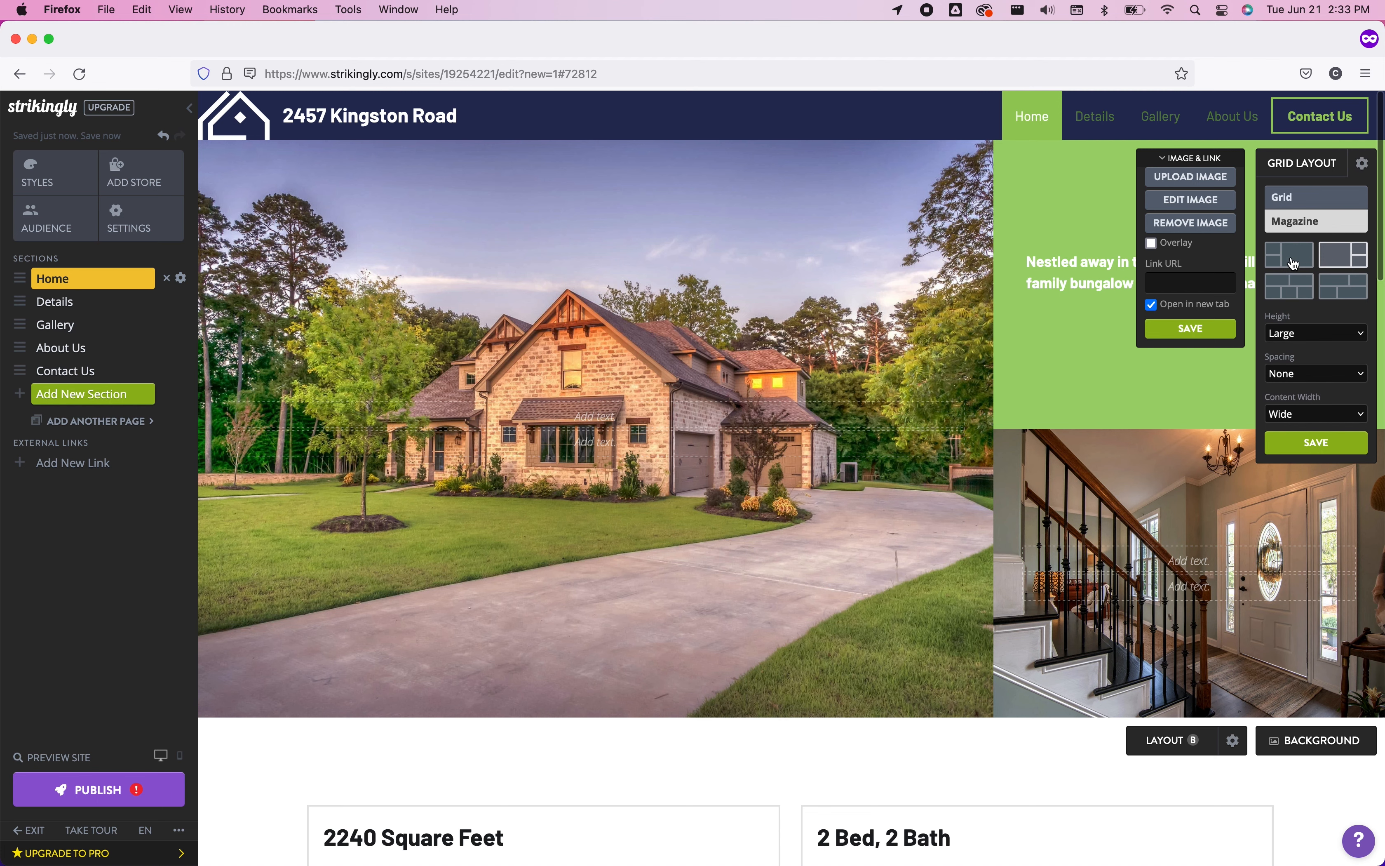
{"action": "left_click", "coordinate": [1293, 262]}
{"action": "left_click", "coordinate": [1290, 294]}
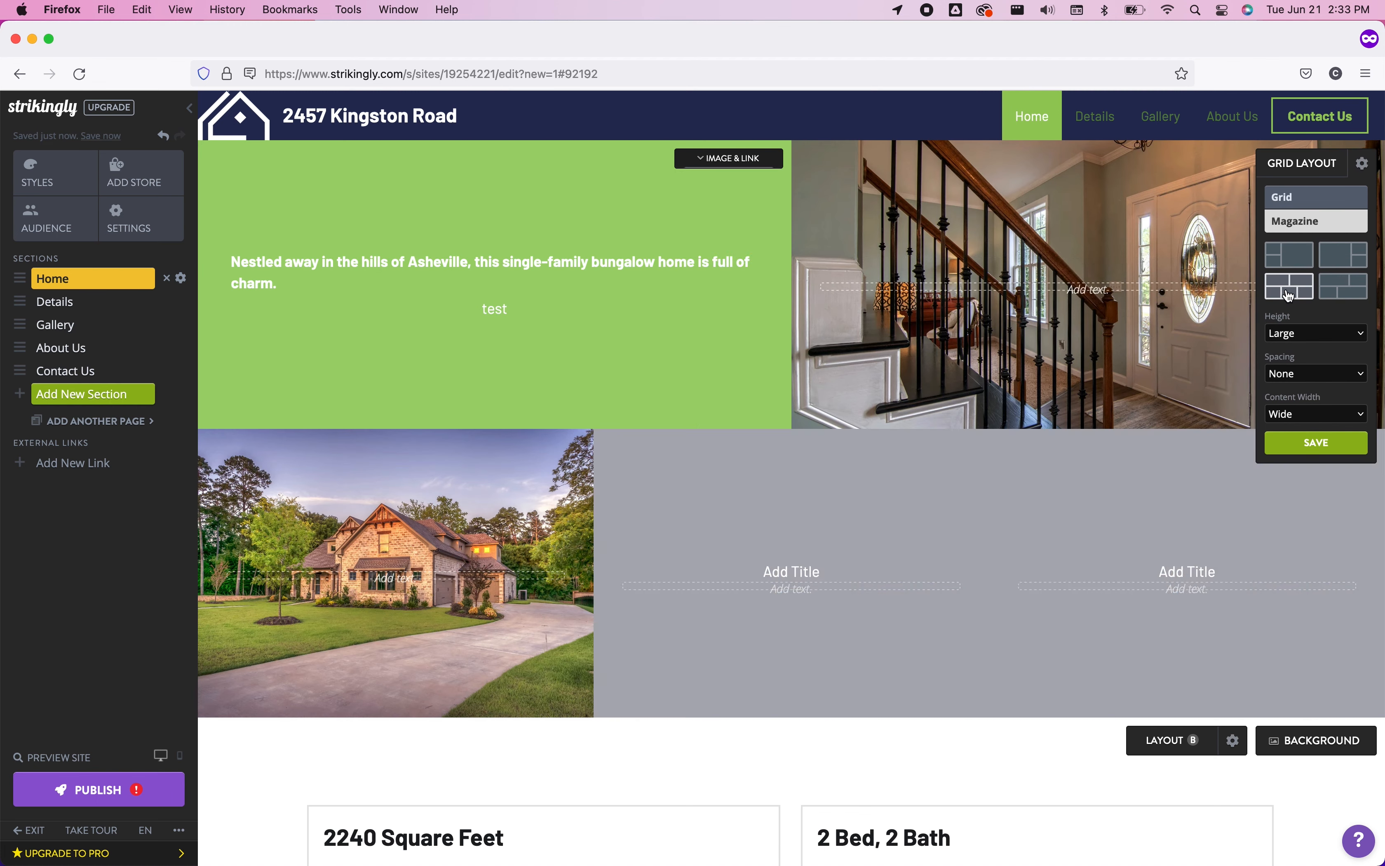
{"action": "left_click", "coordinate": [1351, 296]}
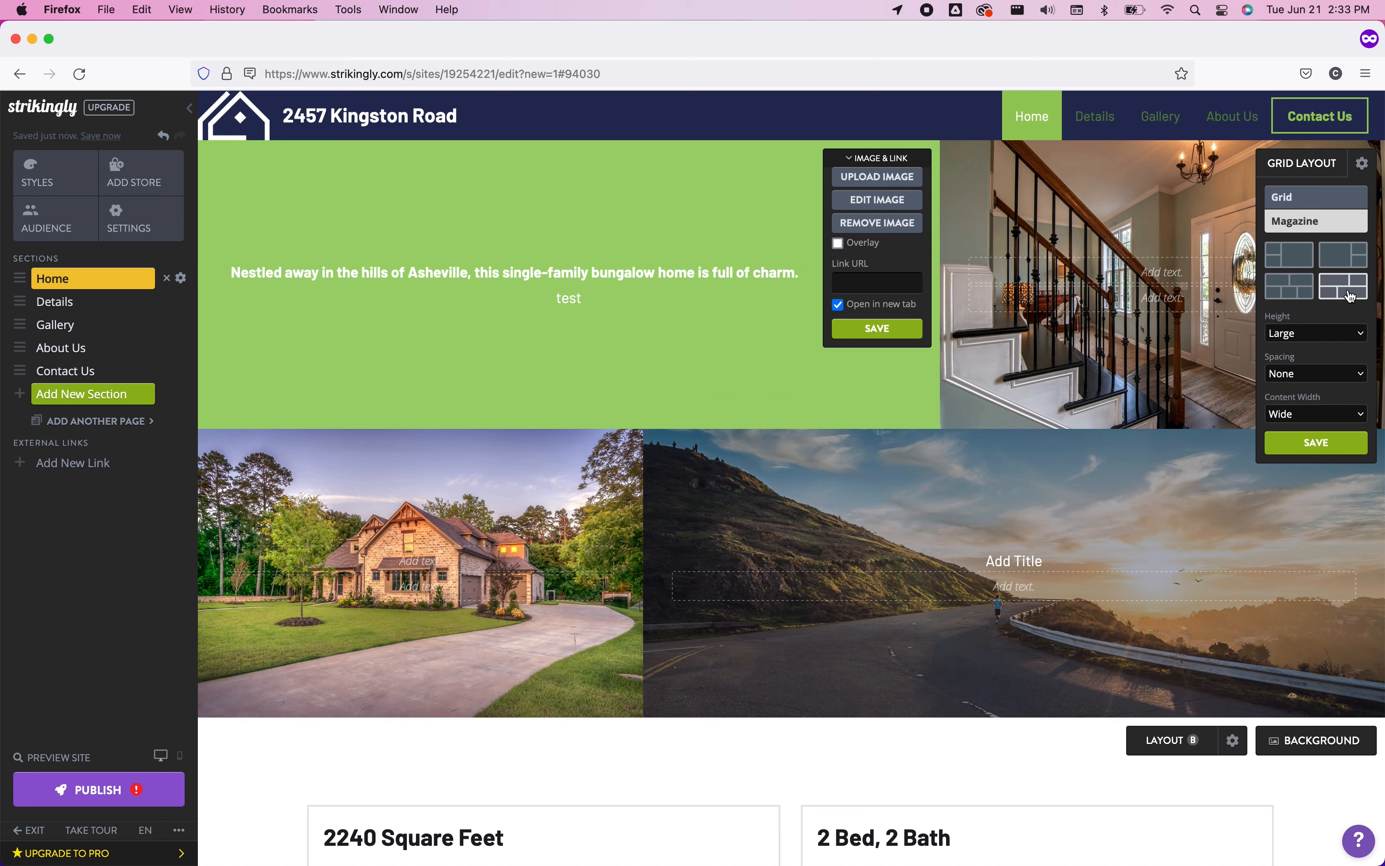
{"action": "left_click", "coordinate": [1293, 286]}
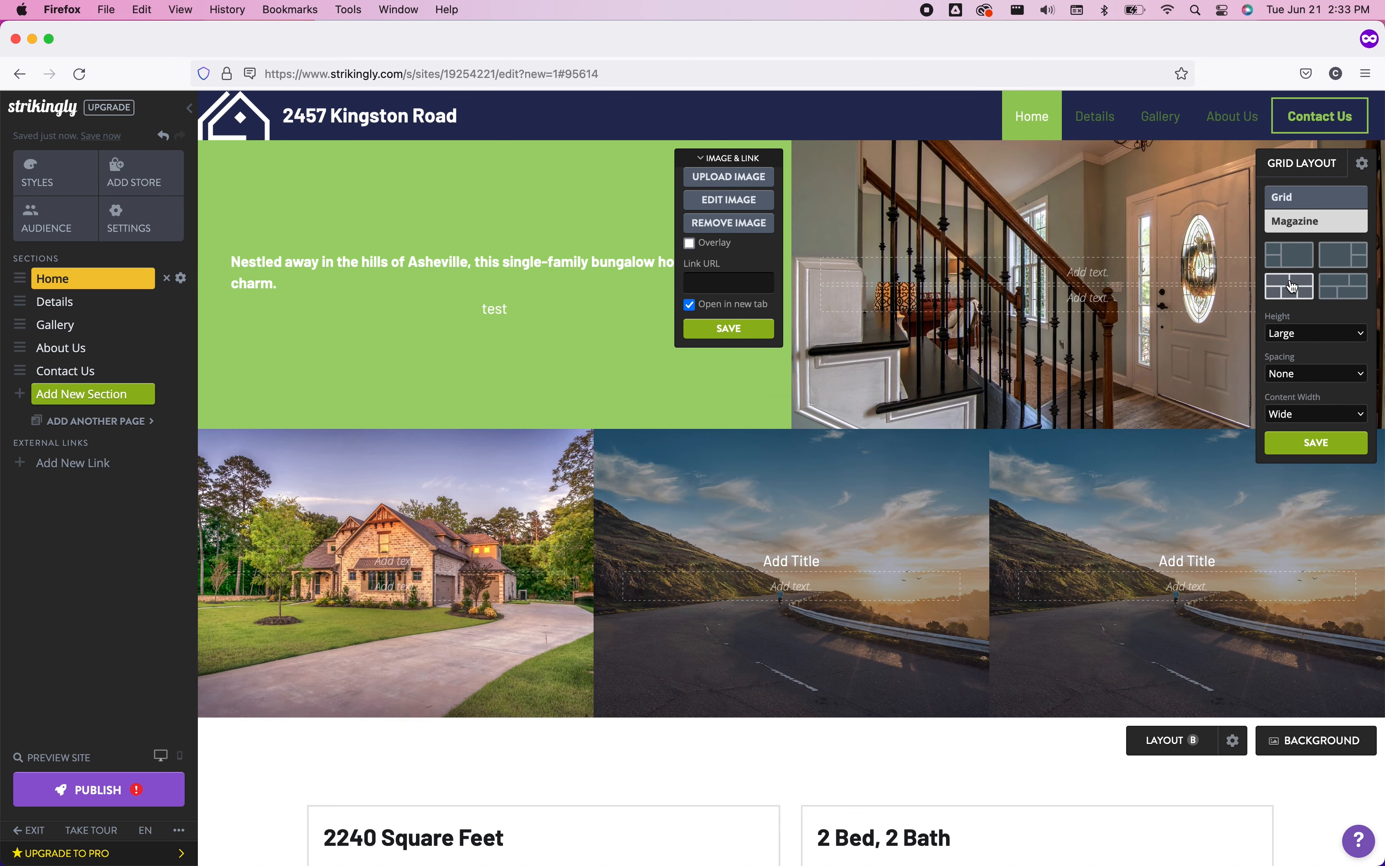
Step: Add the title "This is a title" to the Details section and center it
{"action": "scroll", "coordinate": [1038, 437], "scroll_direction": "down", "scroll_amount": 5}
{"action": "scroll", "coordinate": [1037, 438], "scroll_direction": "down", "scroll_amount": 5}
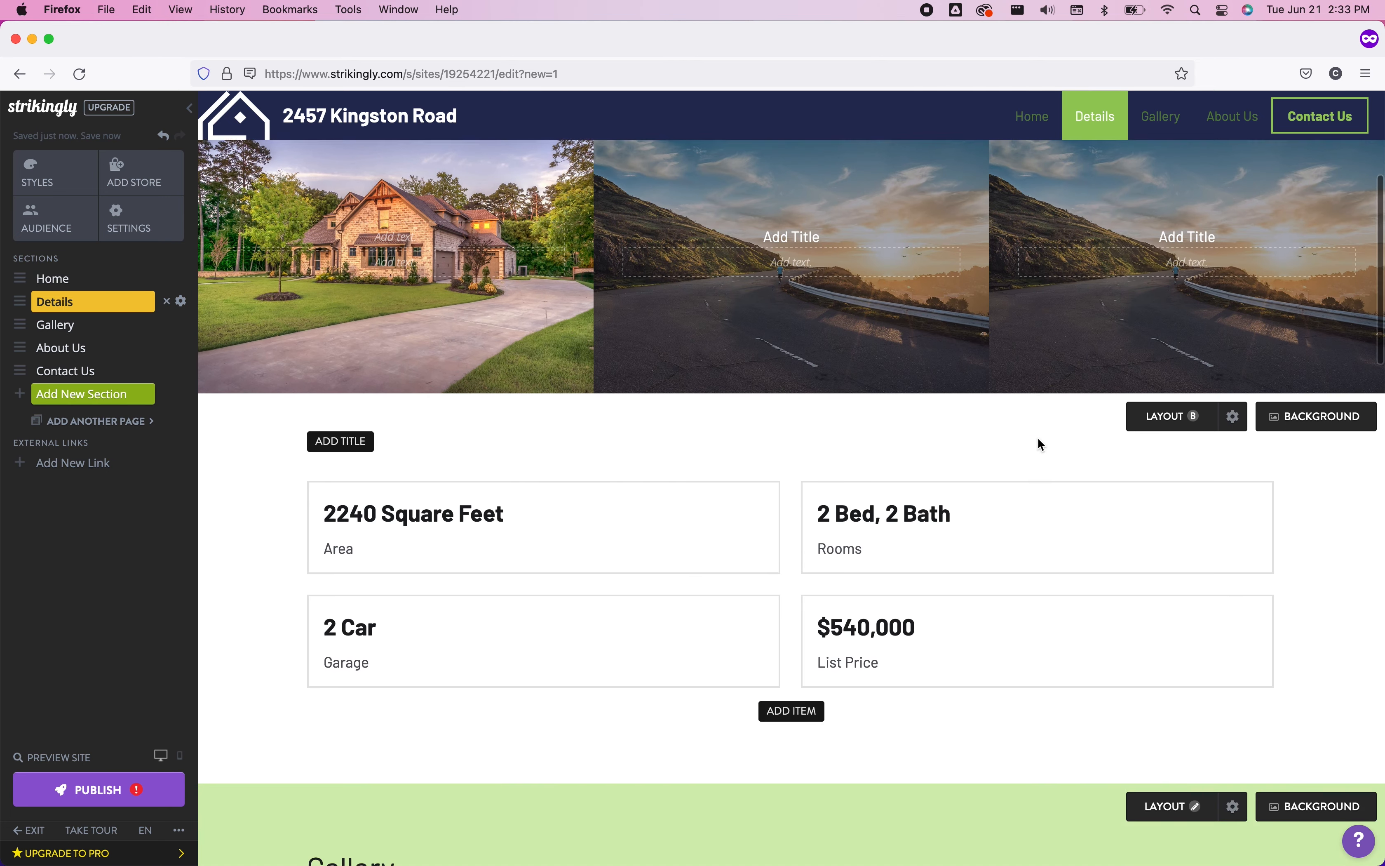
{"action": "scroll", "coordinate": [1037, 438], "scroll_direction": "up", "scroll_amount": 2}
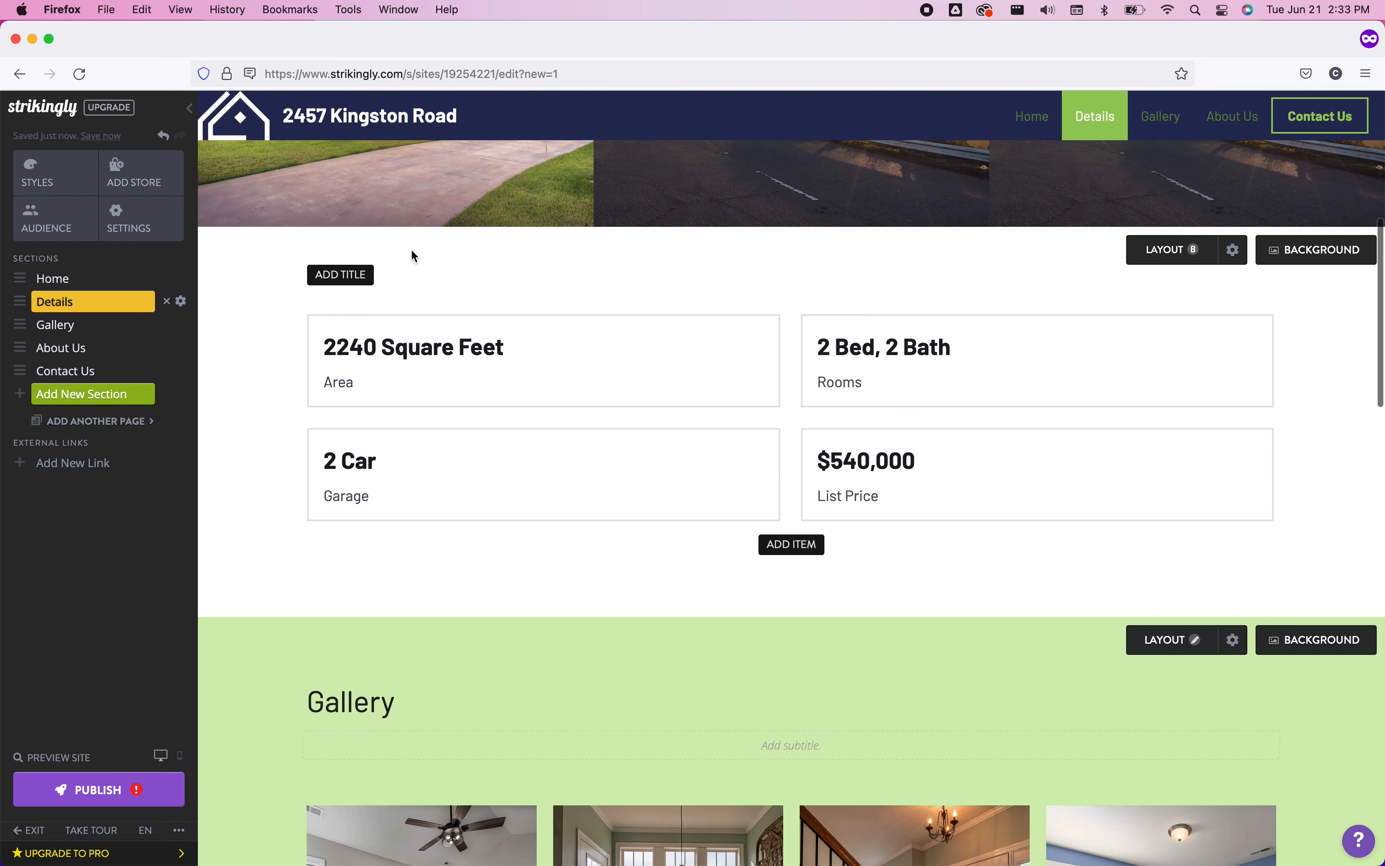
{"action": "left_click", "coordinate": [327, 278]}
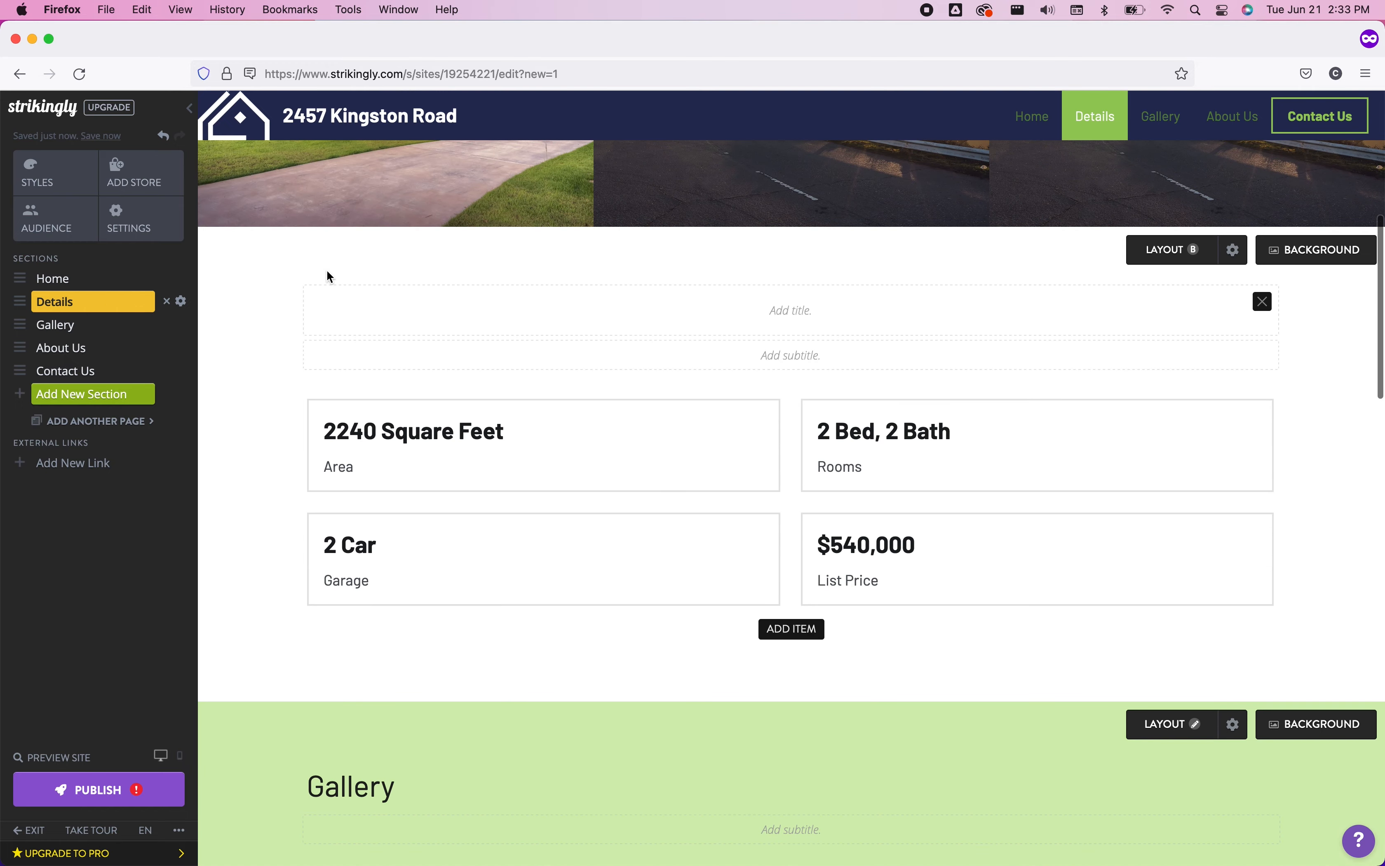
{"action": "left_click", "coordinate": [797, 332]}
{"action": "type", "text": "This is a title"}
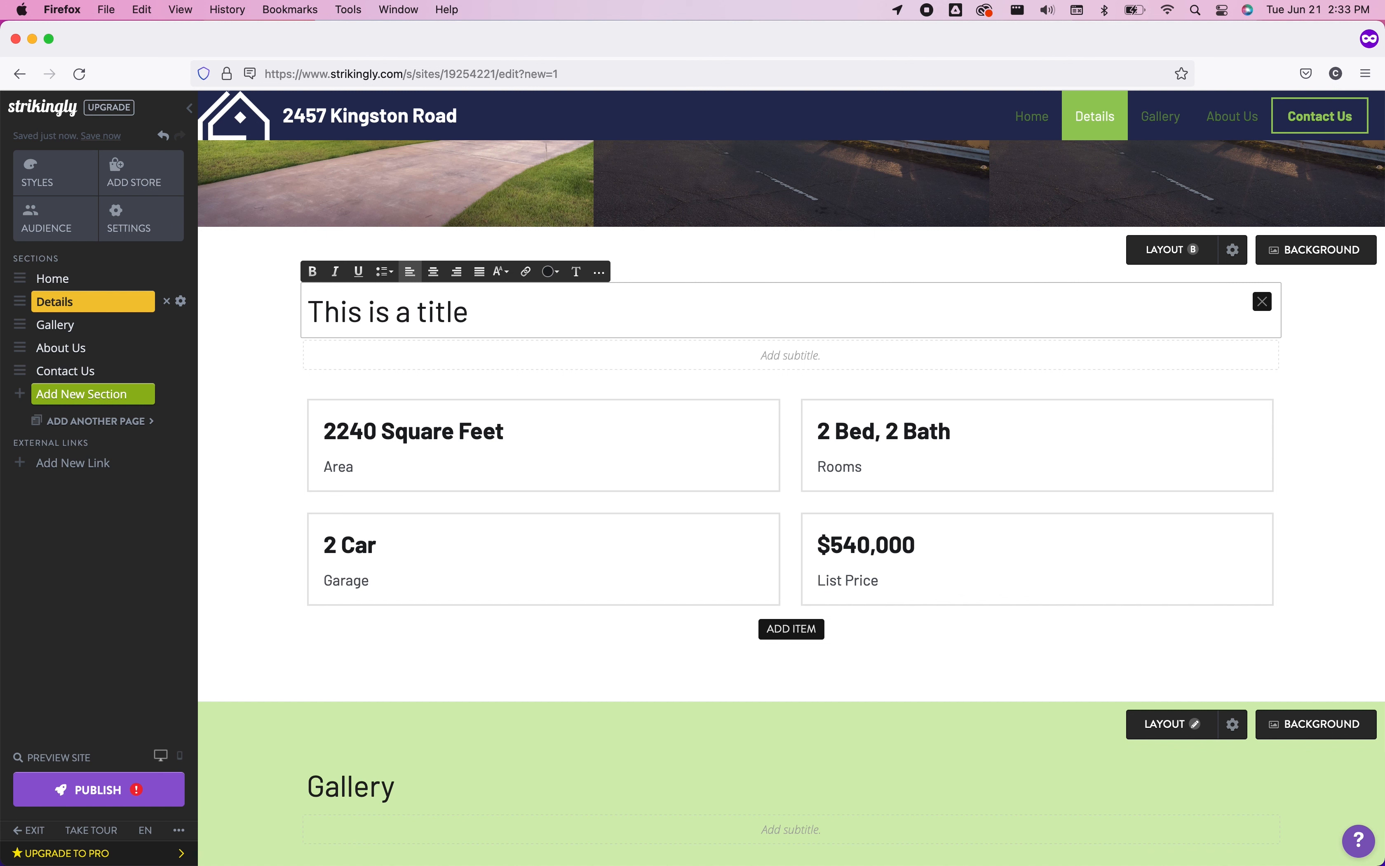
{"action": "left_click", "coordinate": [442, 279]}
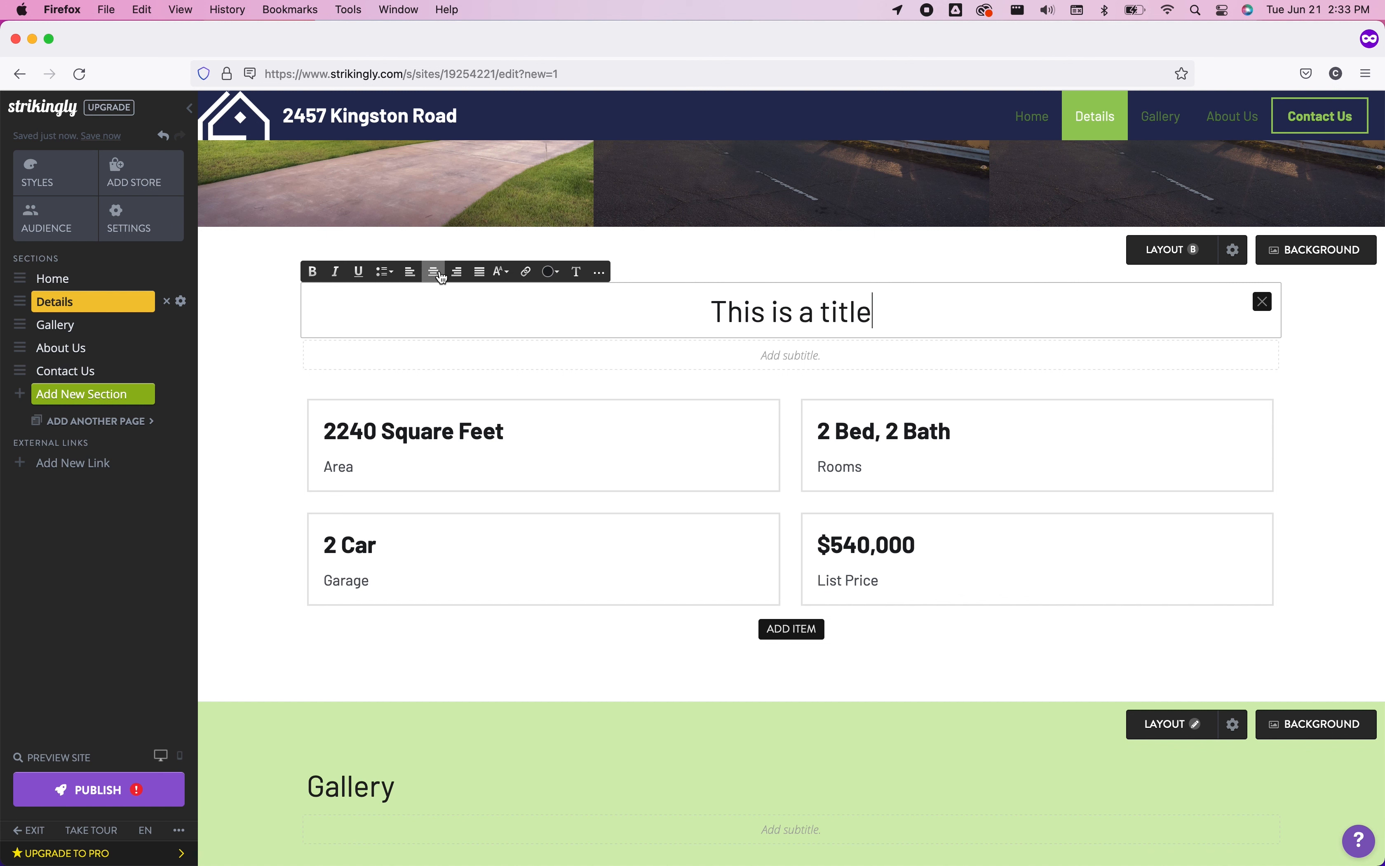
Step: Add the subtitle "and this a subtitle" under the Details title and center it
{"action": "left_click", "coordinate": [797, 364]}
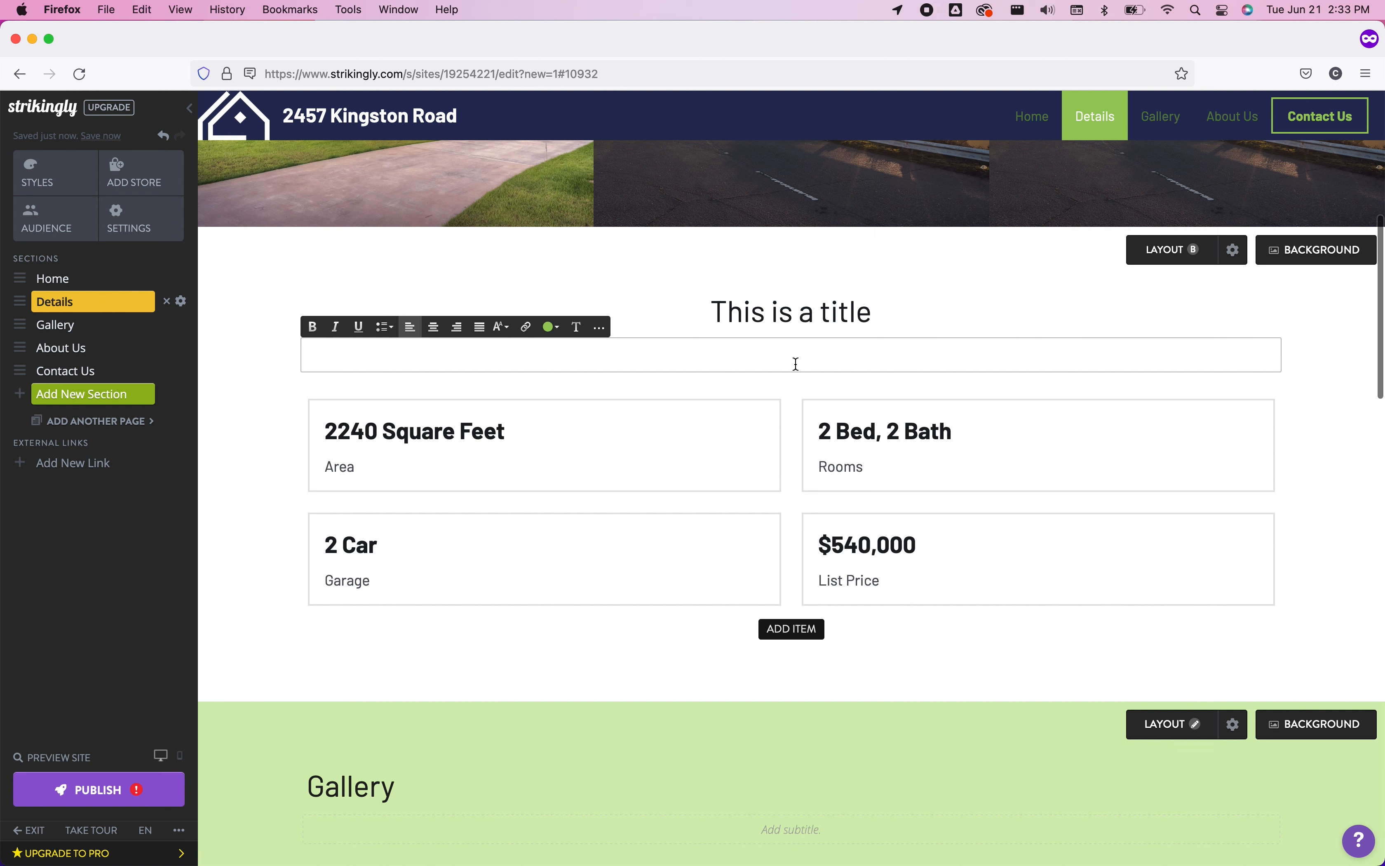
{"action": "type", "text": "and this a subtitle"}
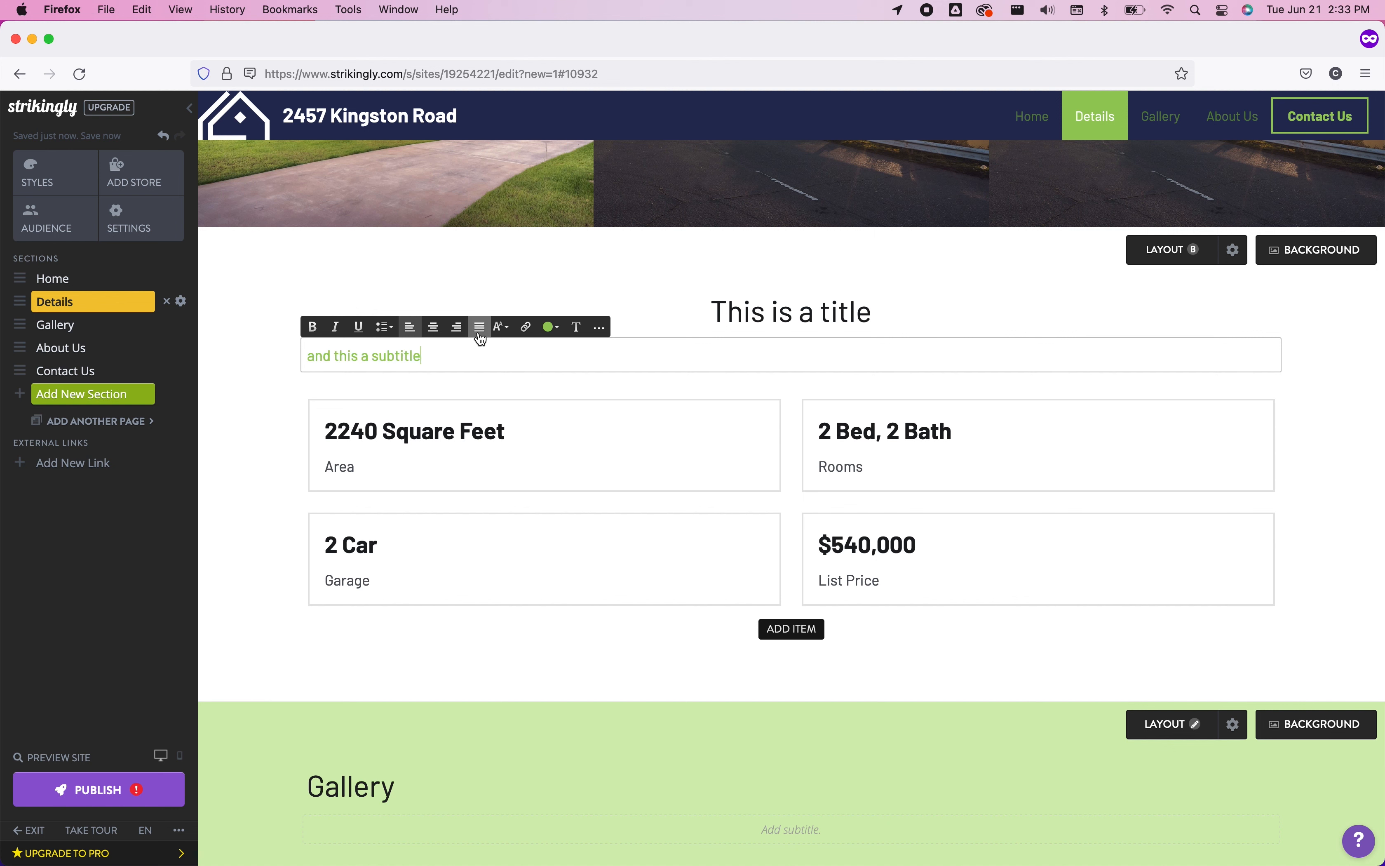
{"action": "left_click", "coordinate": [433, 327]}
{"action": "mouse_move", "coordinate": [1263, 526]}
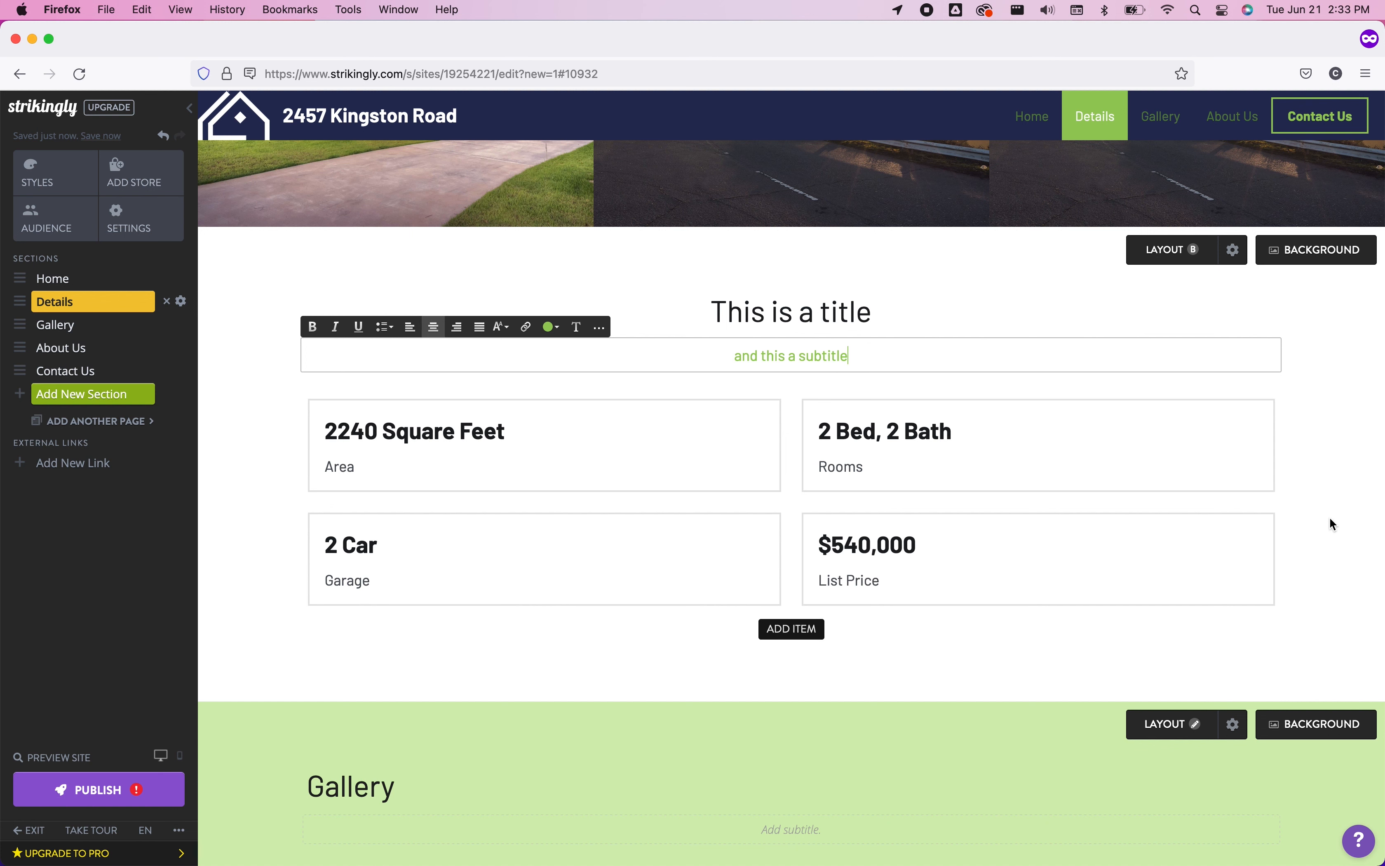
{"action": "left_click", "coordinate": [1369, 521]}
Step: Add another item box to the Details section below the existing four
{"action": "scroll", "coordinate": [1162, 513], "scroll_direction": "down", "scroll_amount": 3}
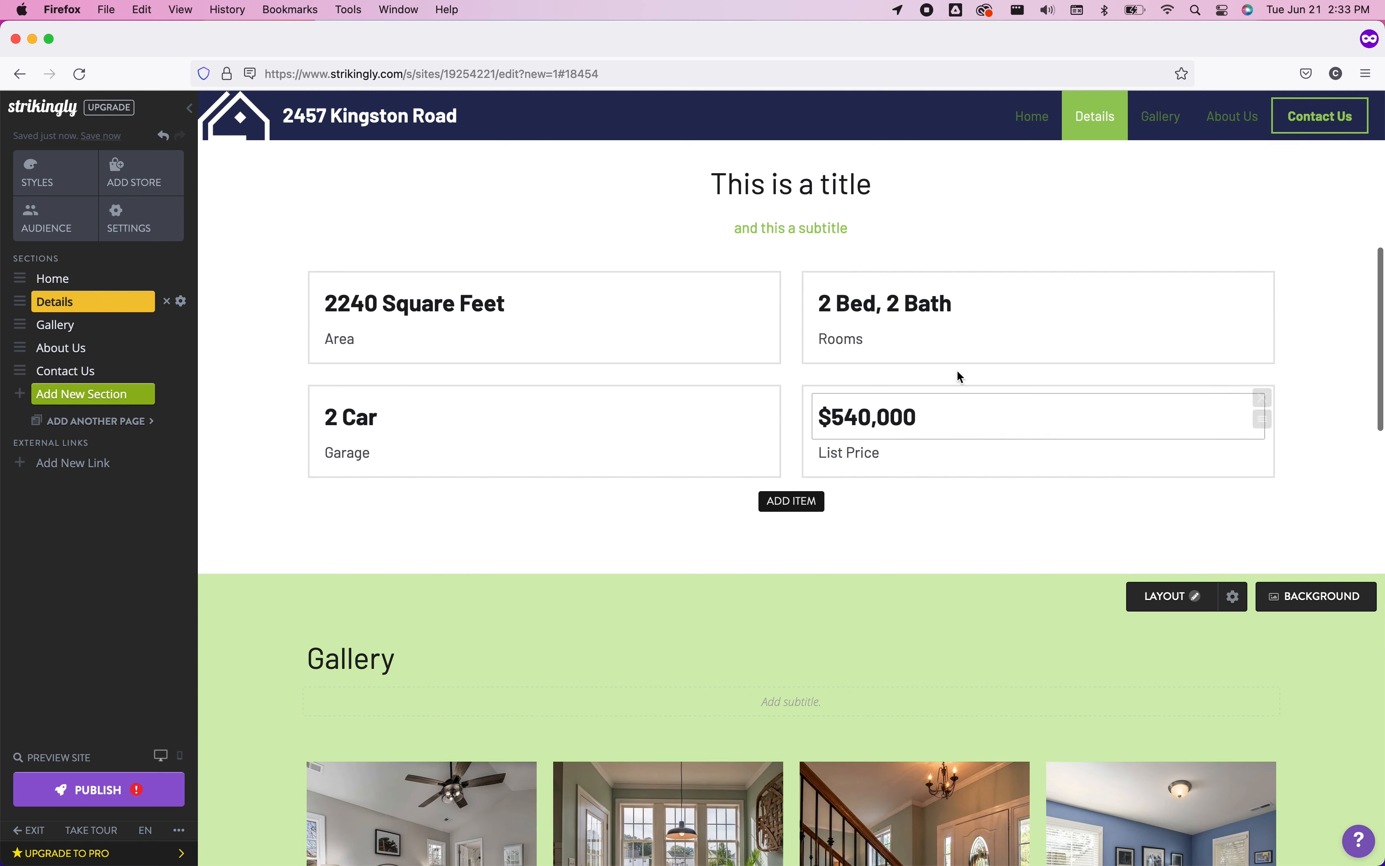
{"action": "mouse_move", "coordinate": [726, 289]}
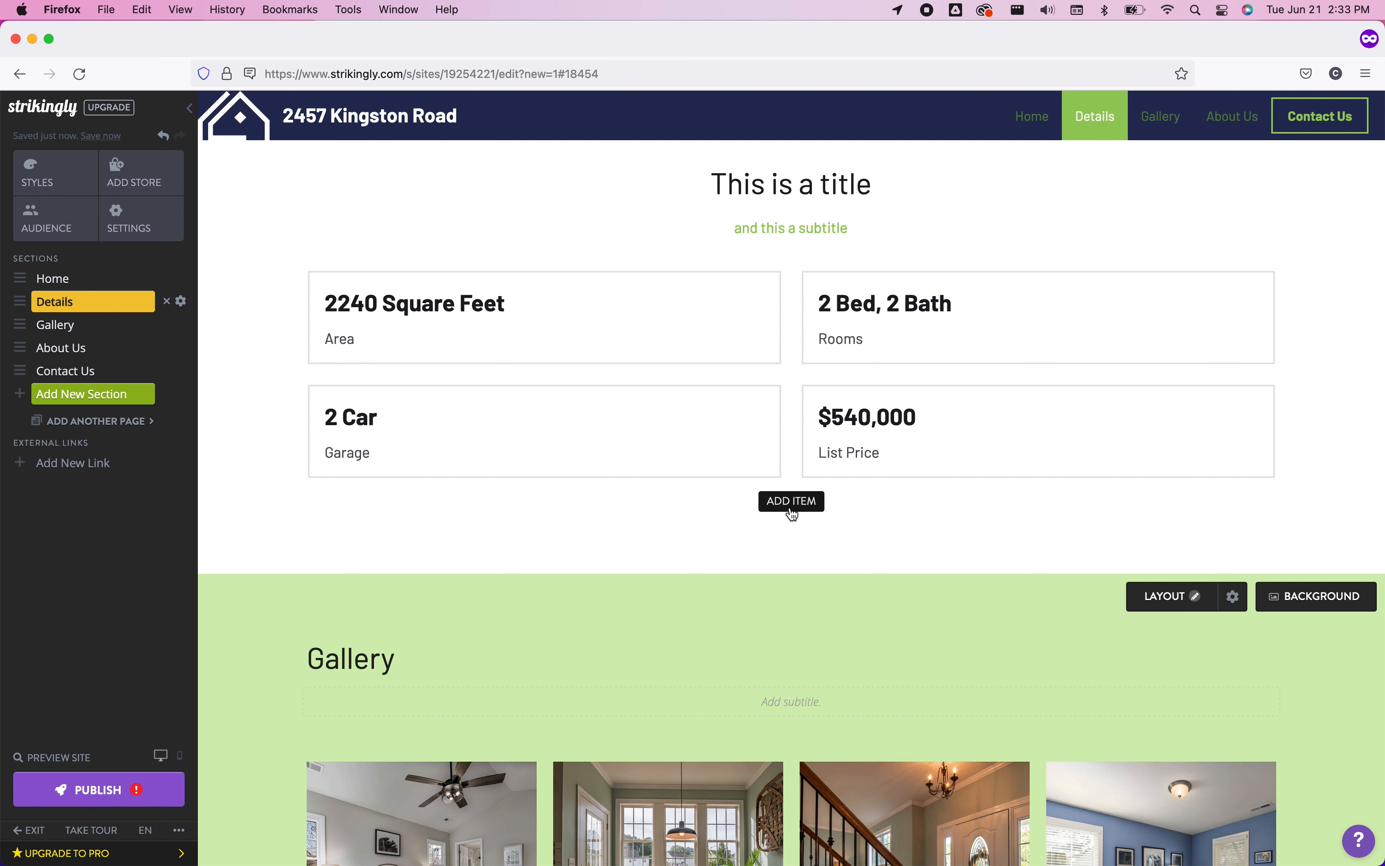
{"action": "scroll", "coordinate": [793, 513], "scroll_direction": "down", "scroll_amount": 5}
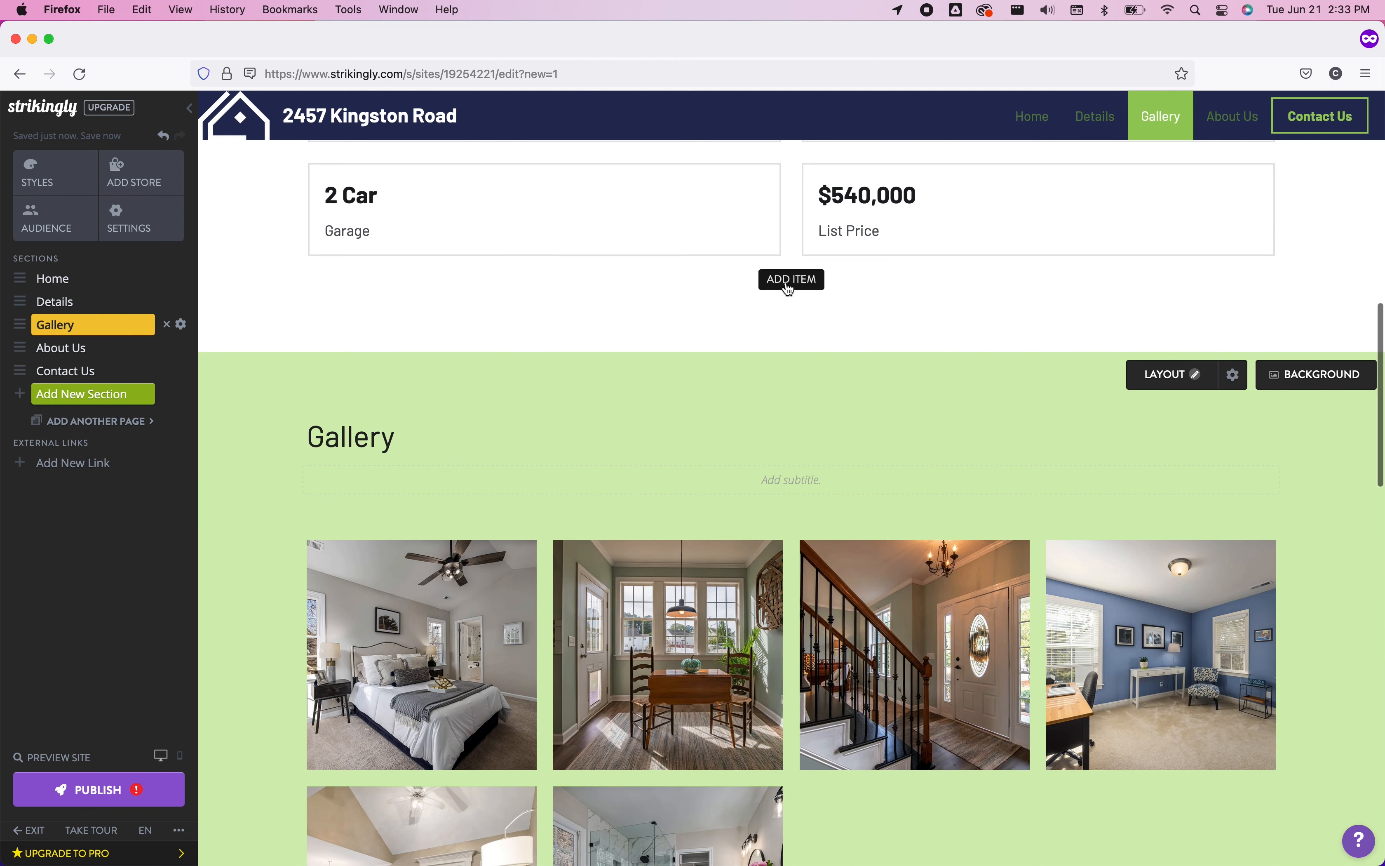
{"action": "left_click", "coordinate": [790, 286]}
{"action": "scroll", "coordinate": [1166, 445], "scroll_direction": "up", "scroll_amount": 5}
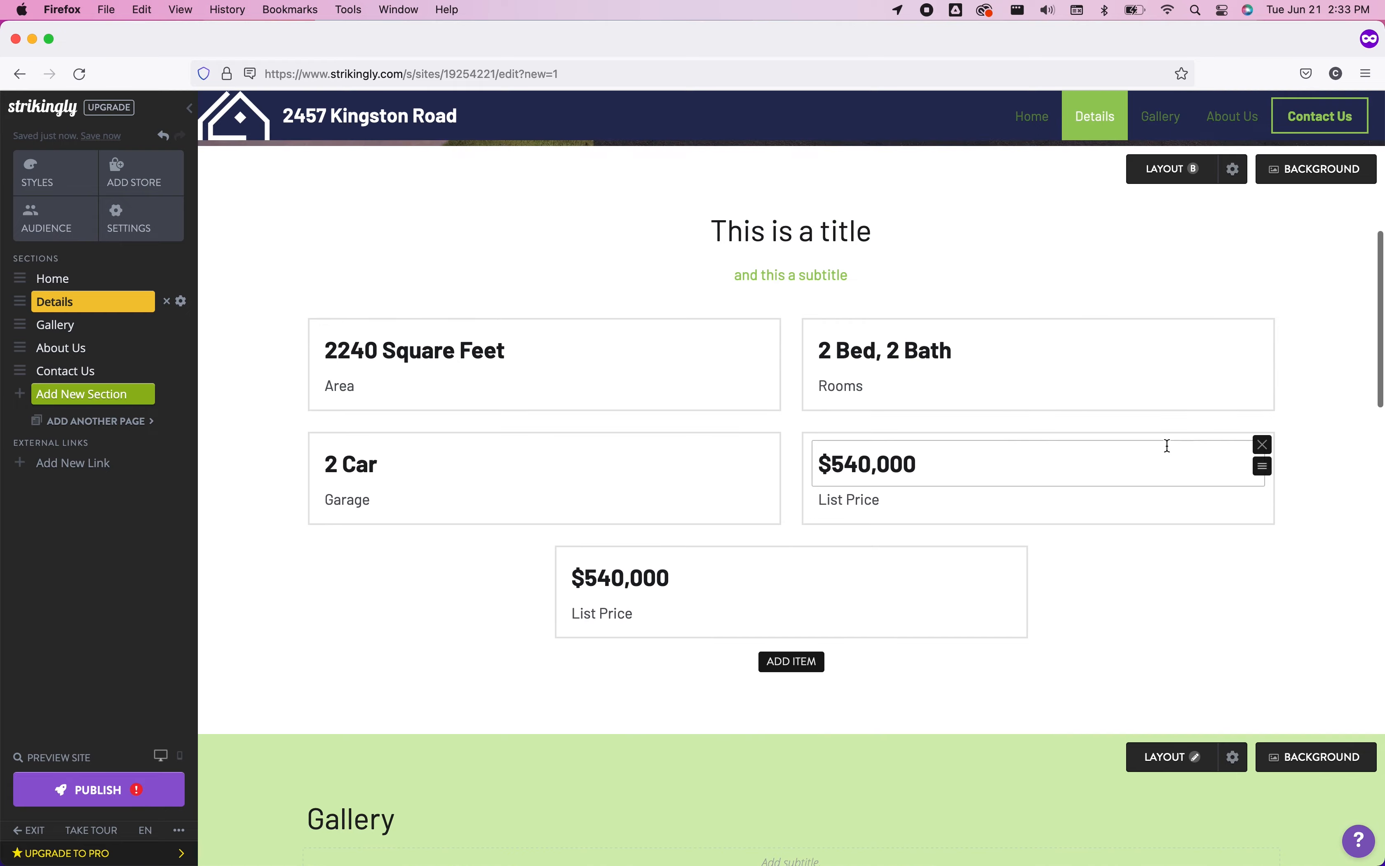
Step: Look over the Gallery section, open the site preview and review the Home and Details sections in it
{"action": "scroll", "coordinate": [1167, 446], "scroll_direction": "down", "scroll_amount": 12}
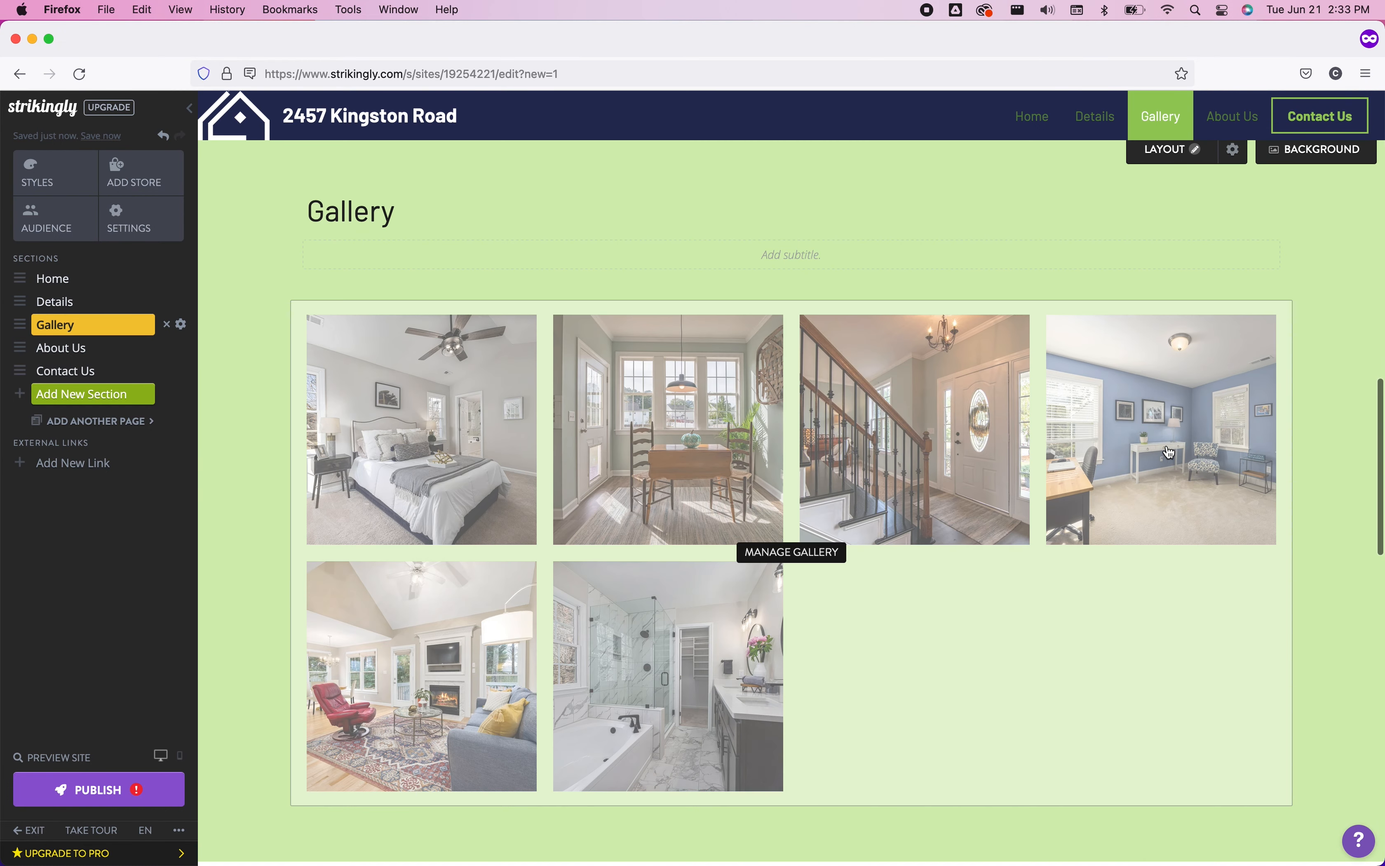
{"action": "scroll", "coordinate": [1168, 452], "scroll_direction": "down", "scroll_amount": 4}
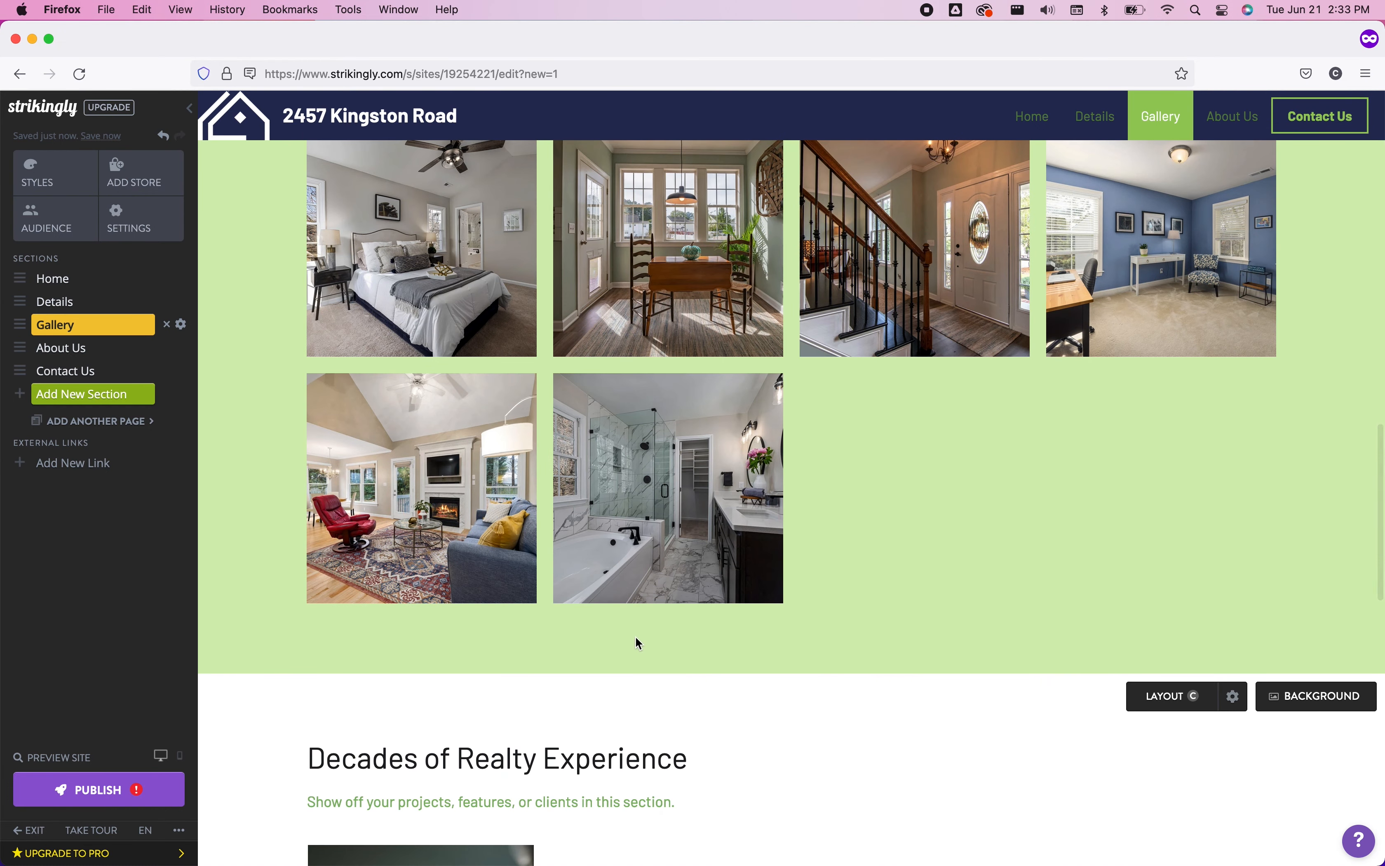
{"action": "scroll", "coordinate": [638, 638], "scroll_direction": "down", "scroll_amount": 3}
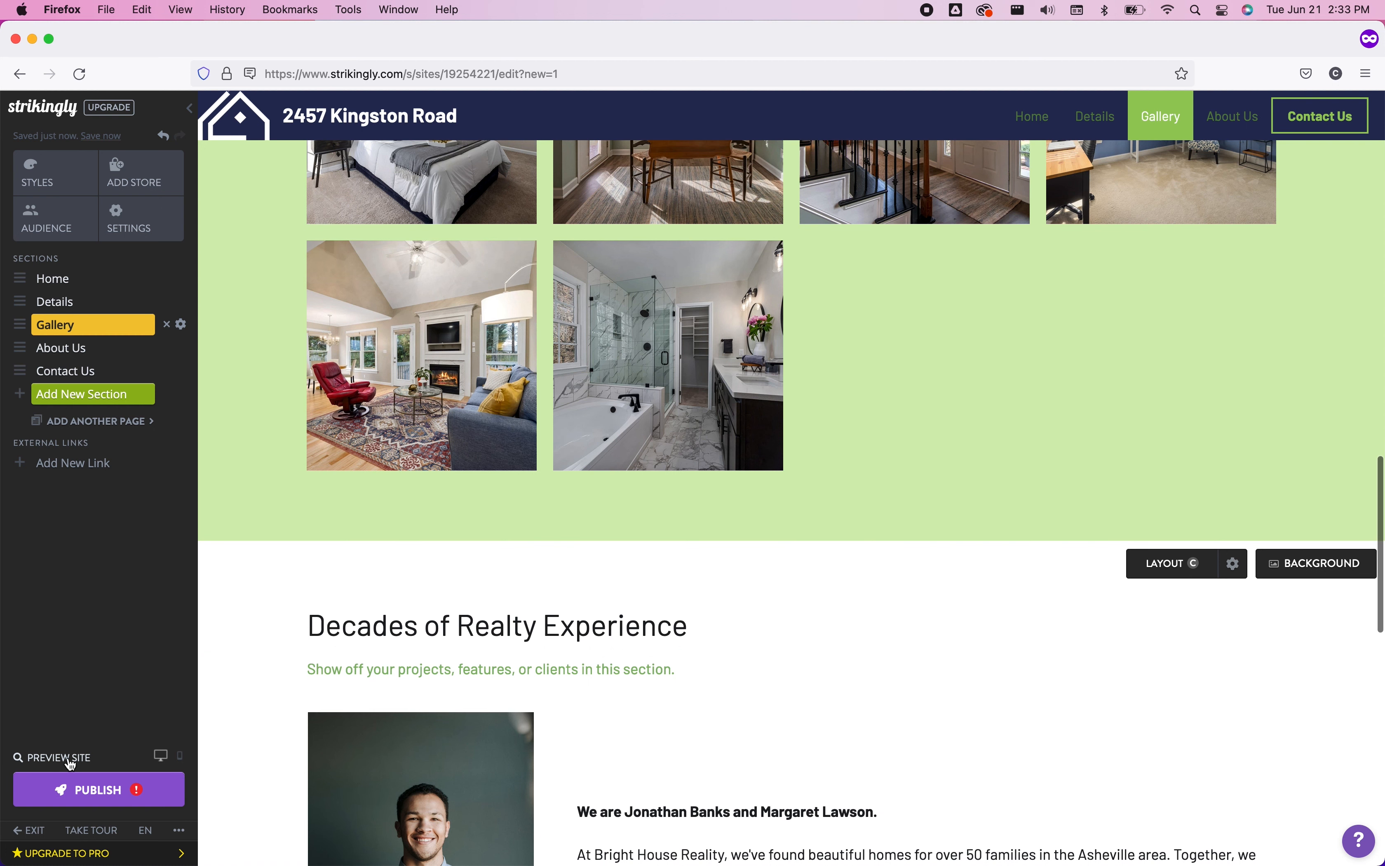
{"action": "left_click", "coordinate": [70, 758]}
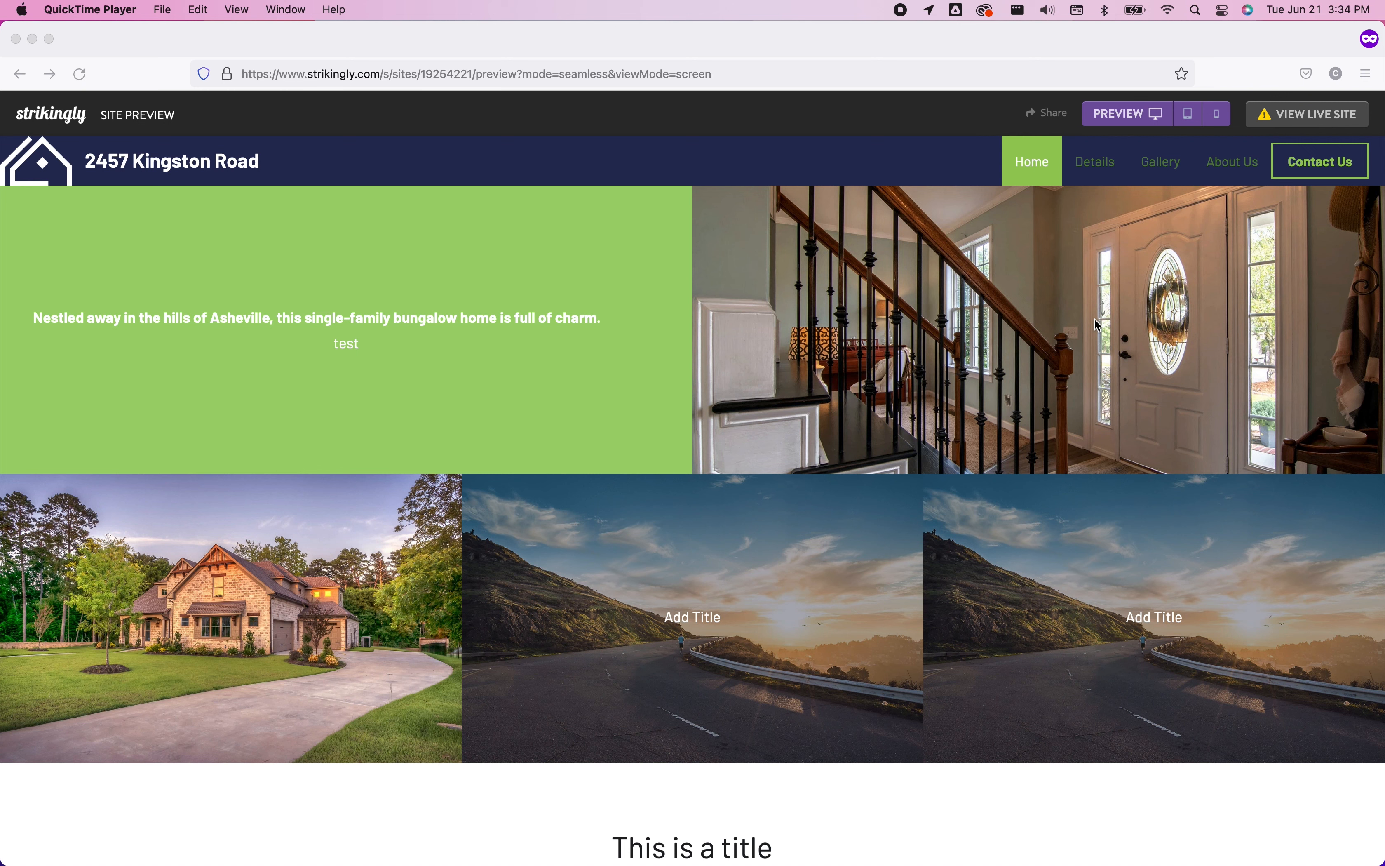
{"action": "scroll", "coordinate": [1047, 383], "scroll_direction": "down", "scroll_amount": 4}
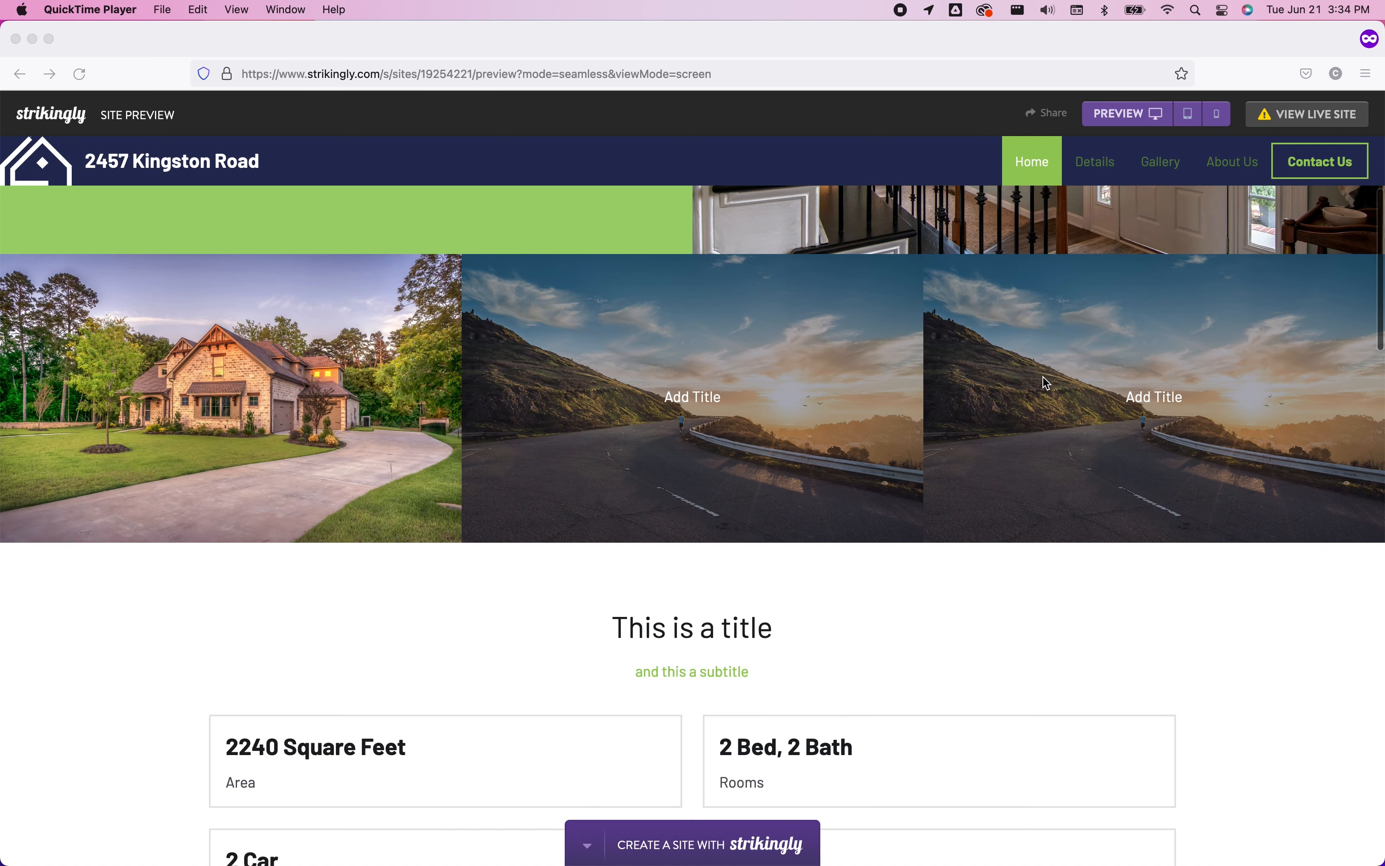
{"action": "scroll", "coordinate": [1043, 377], "scroll_direction": "up", "scroll_amount": 4}
Step: Compare the on-screen site preview with the editor and open the live site
{"action": "left_click", "coordinate": [1118, 125]}
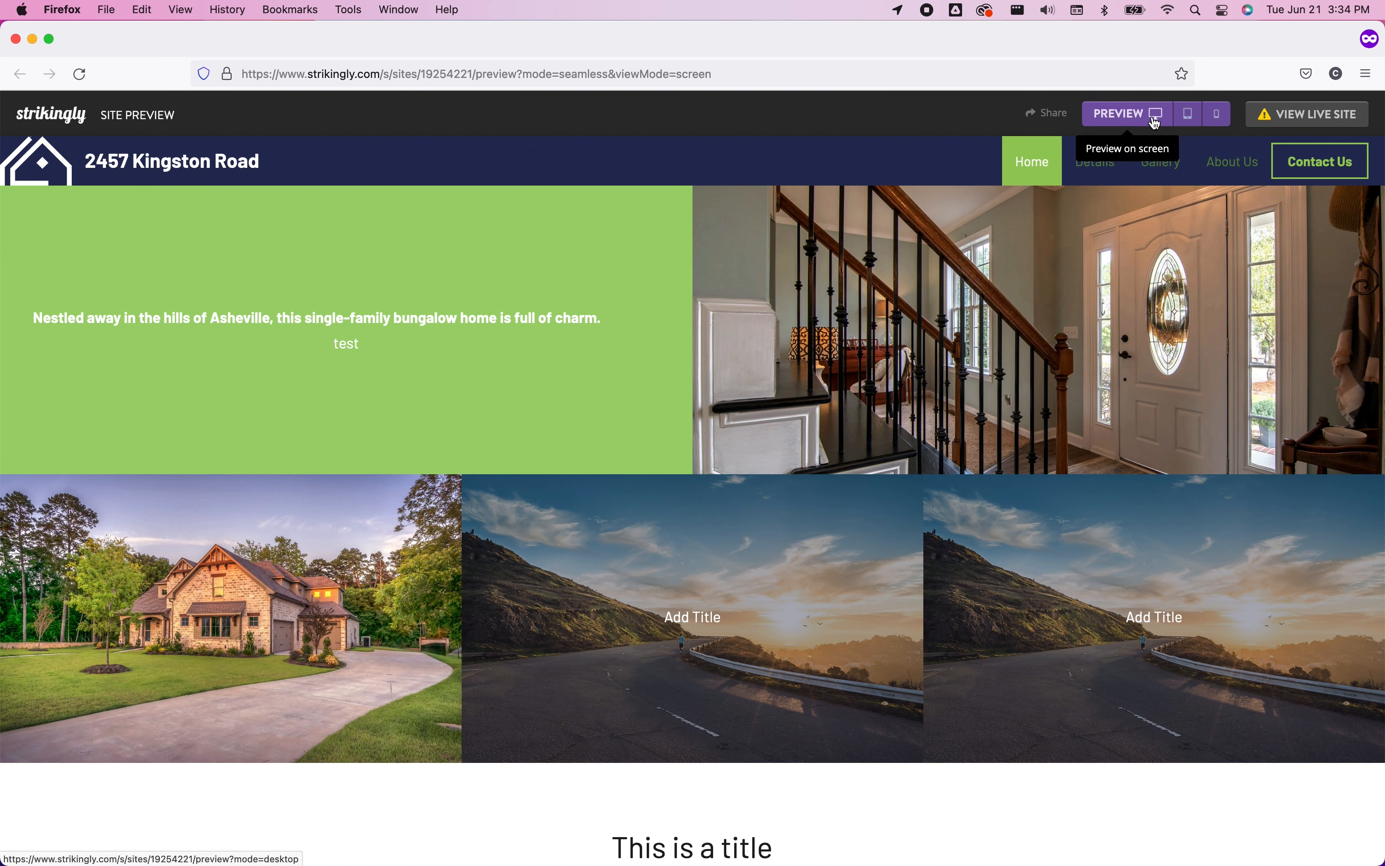
{"action": "key", "text": "ctrl+Tab"}
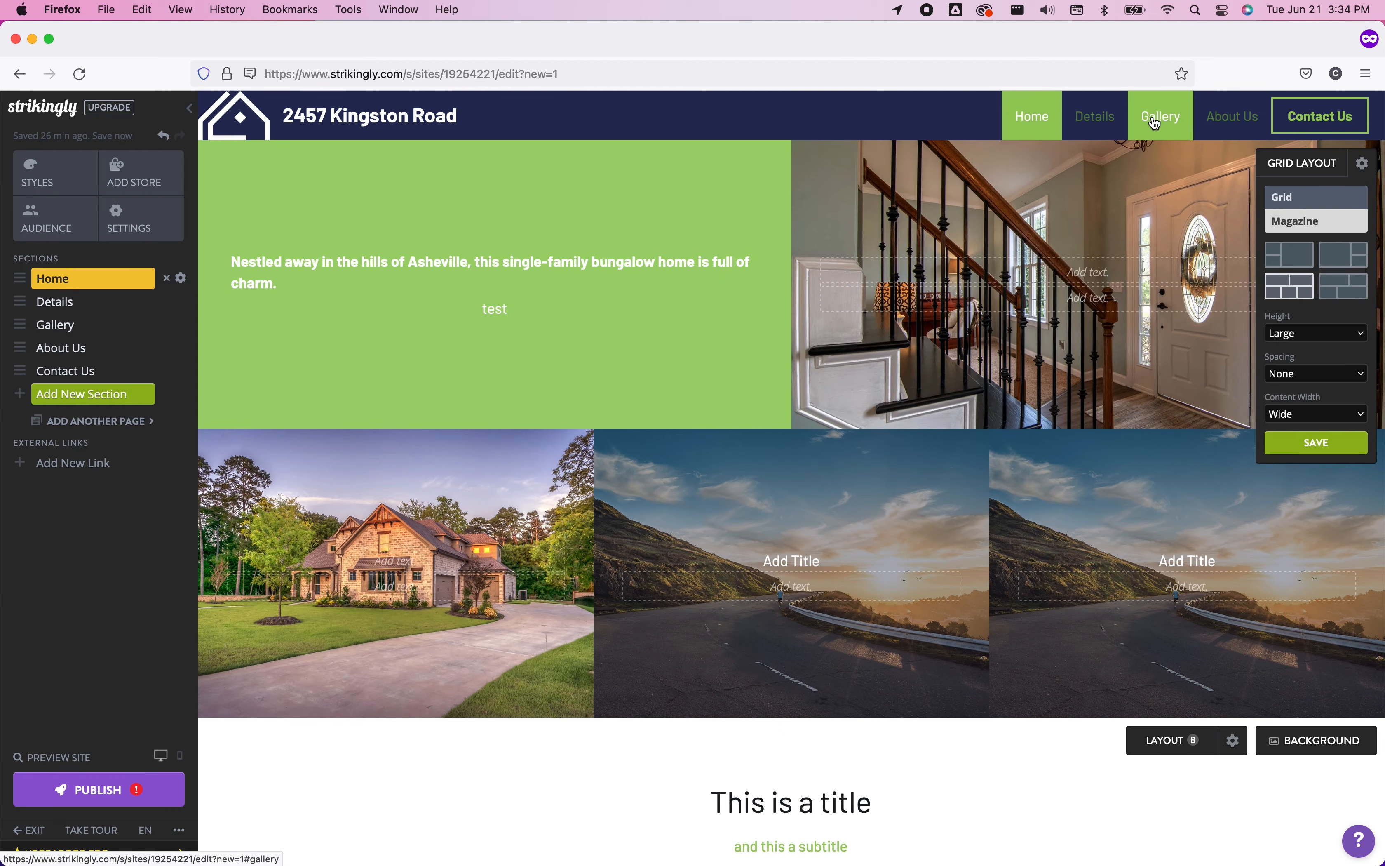
{"action": "key", "text": "ctrl+Tab"}
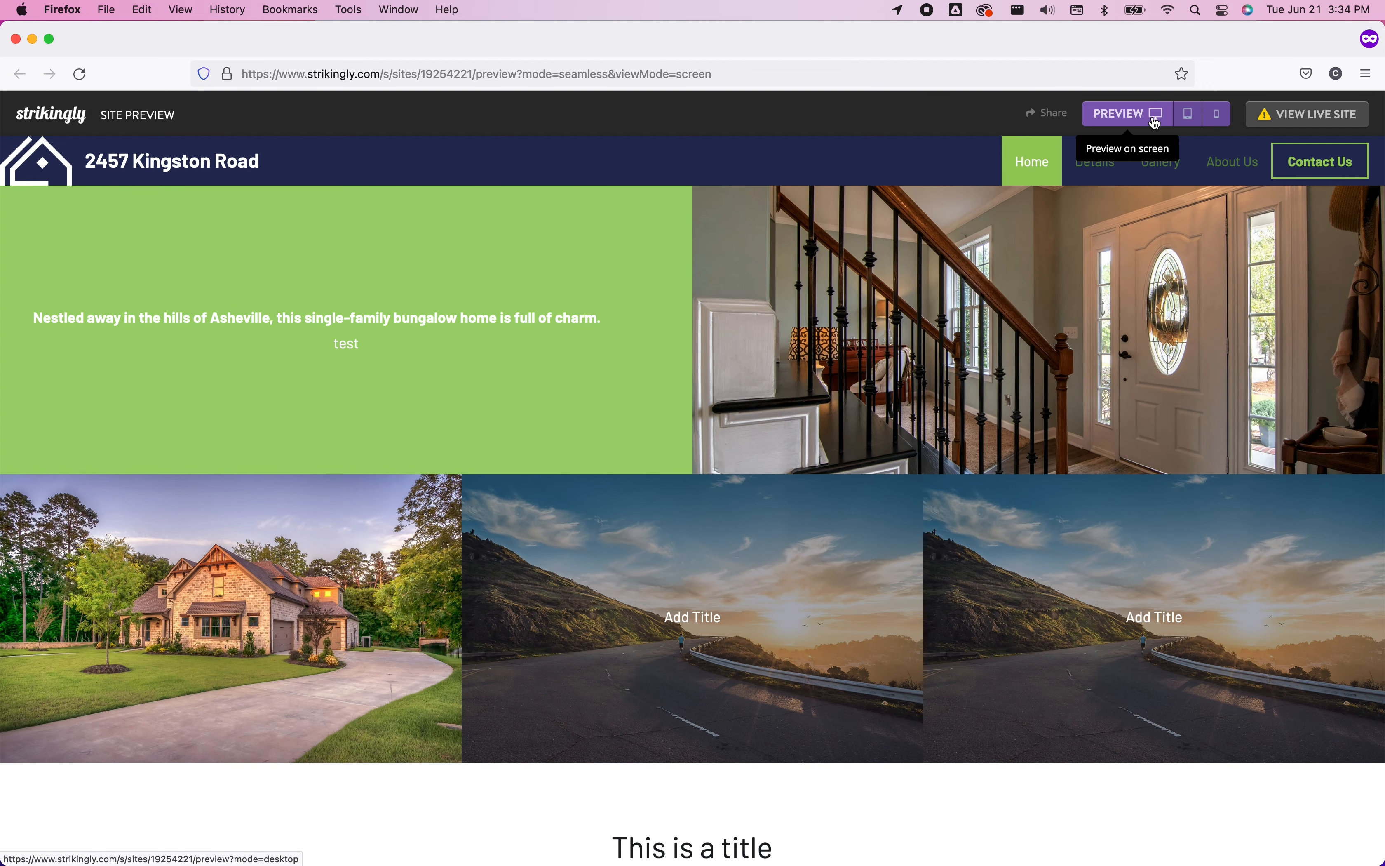
{"action": "left_click", "coordinate": [1288, 117]}
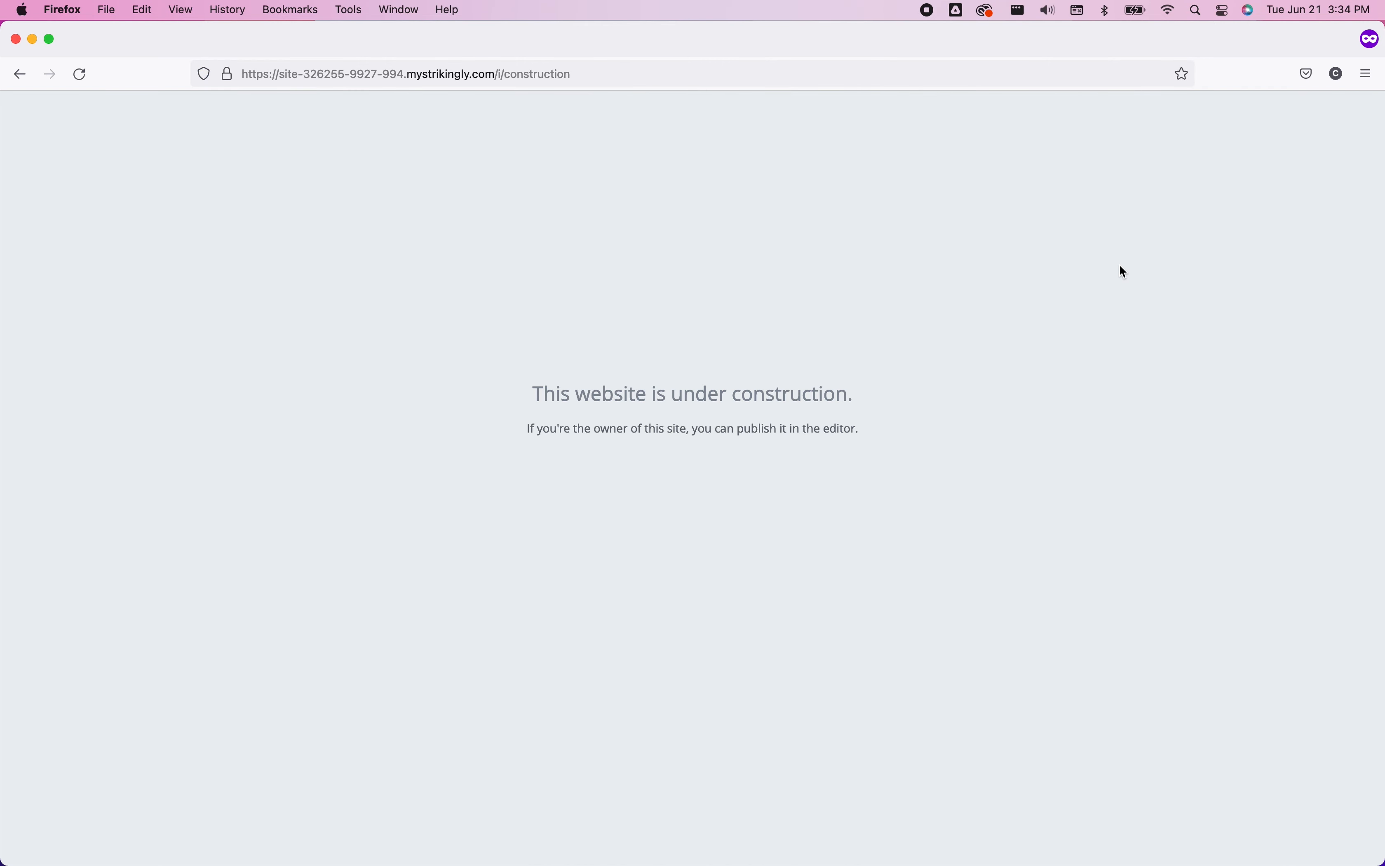
Step: Return to the editor, start publishing the site and try the free Strikingly URL demo123
{"action": "key", "text": "ctrl+Tab"}
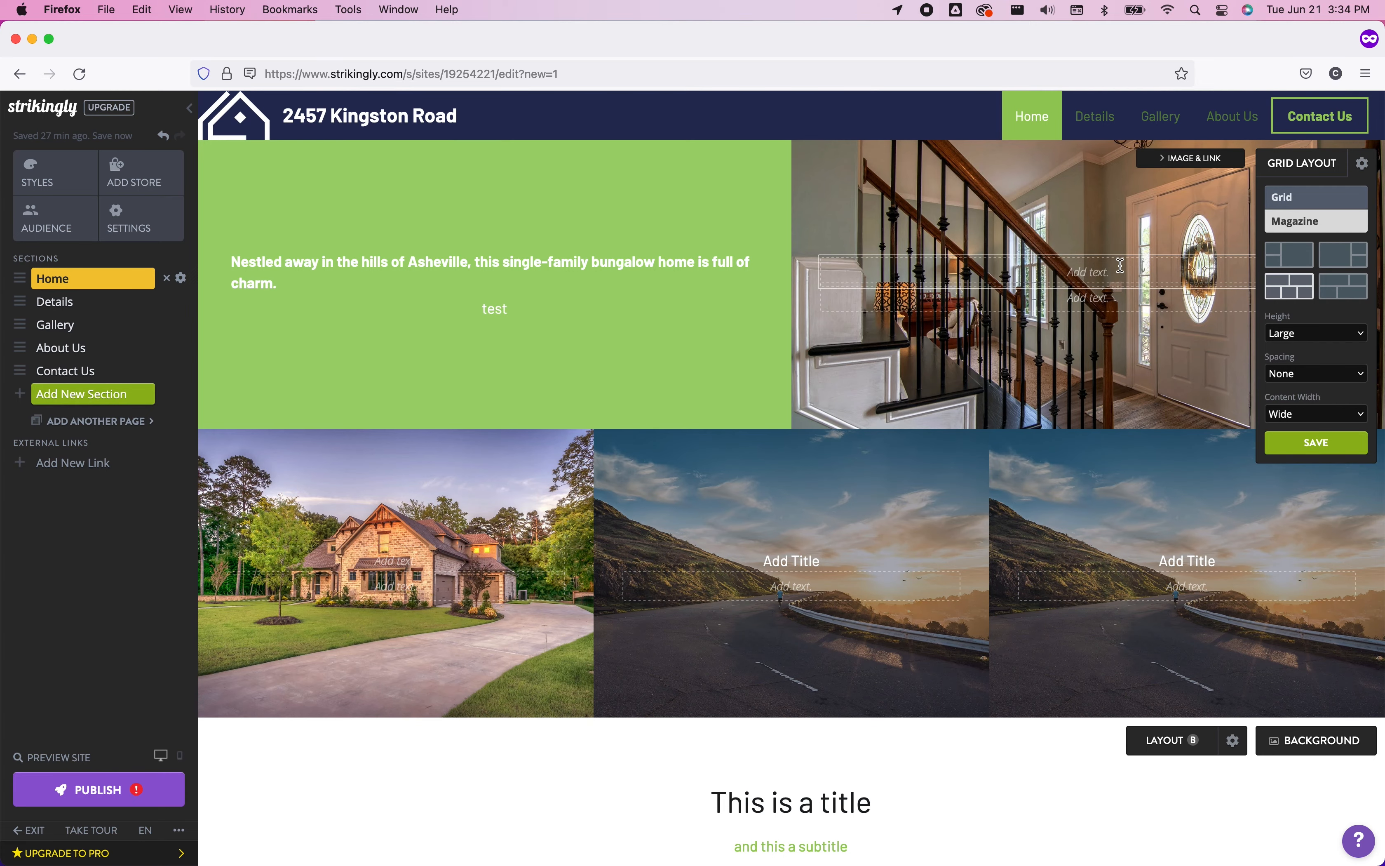
{"action": "key", "text": "ctrl+Tab"}
{"action": "key", "text": "ctrl+Tab"}
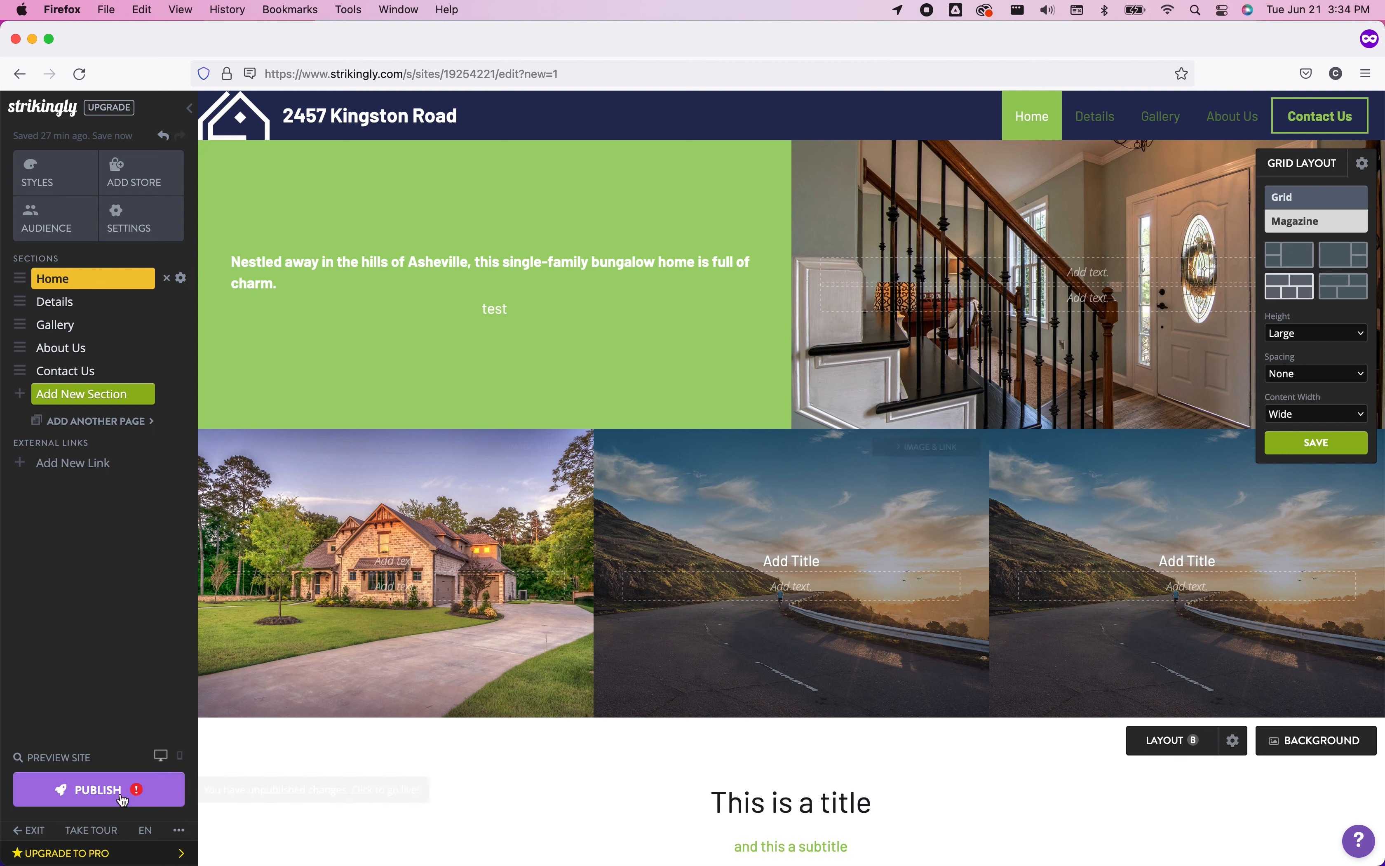
{"action": "left_click", "coordinate": [99, 797]}
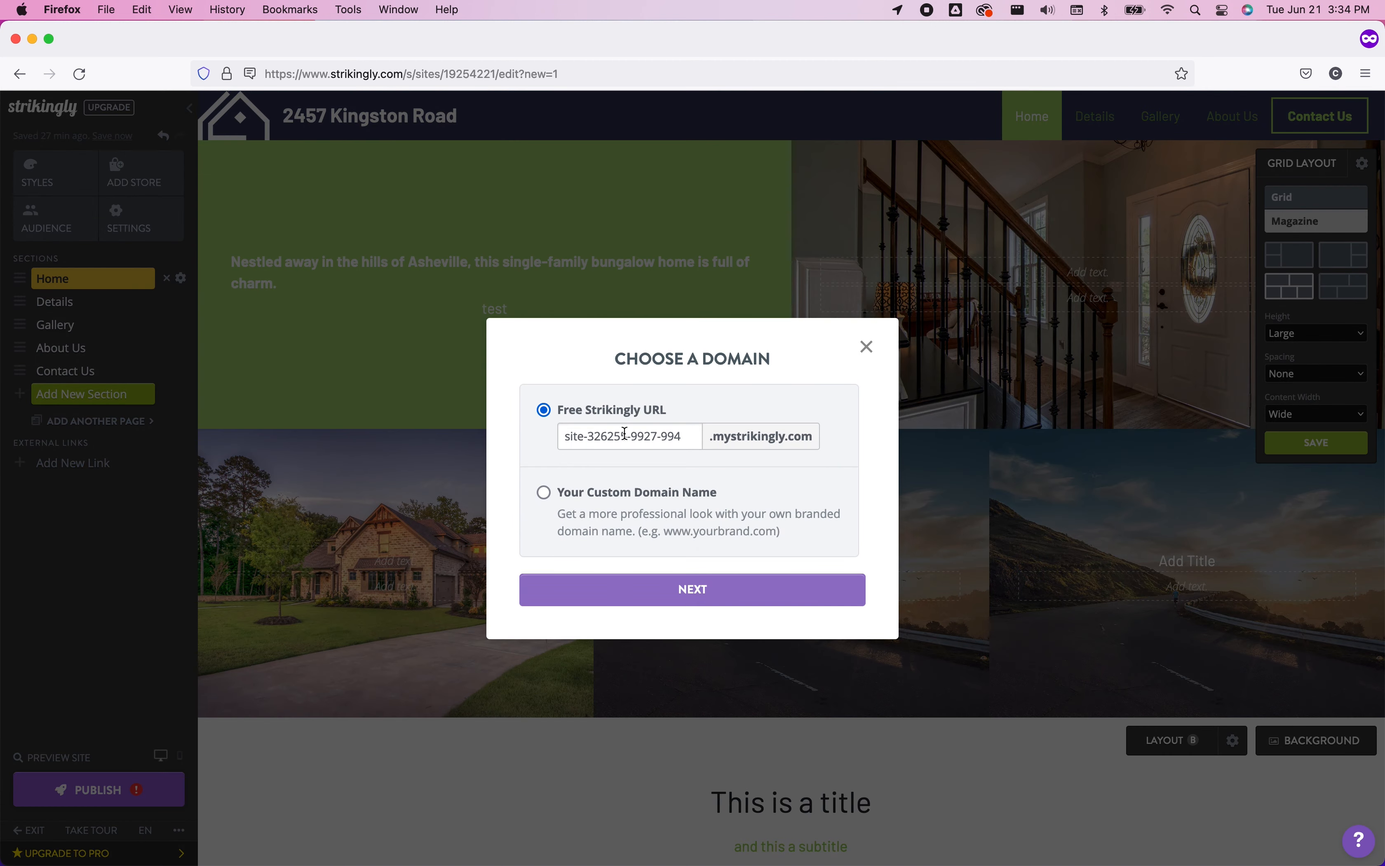
{"action": "left_click", "coordinate": [606, 519]}
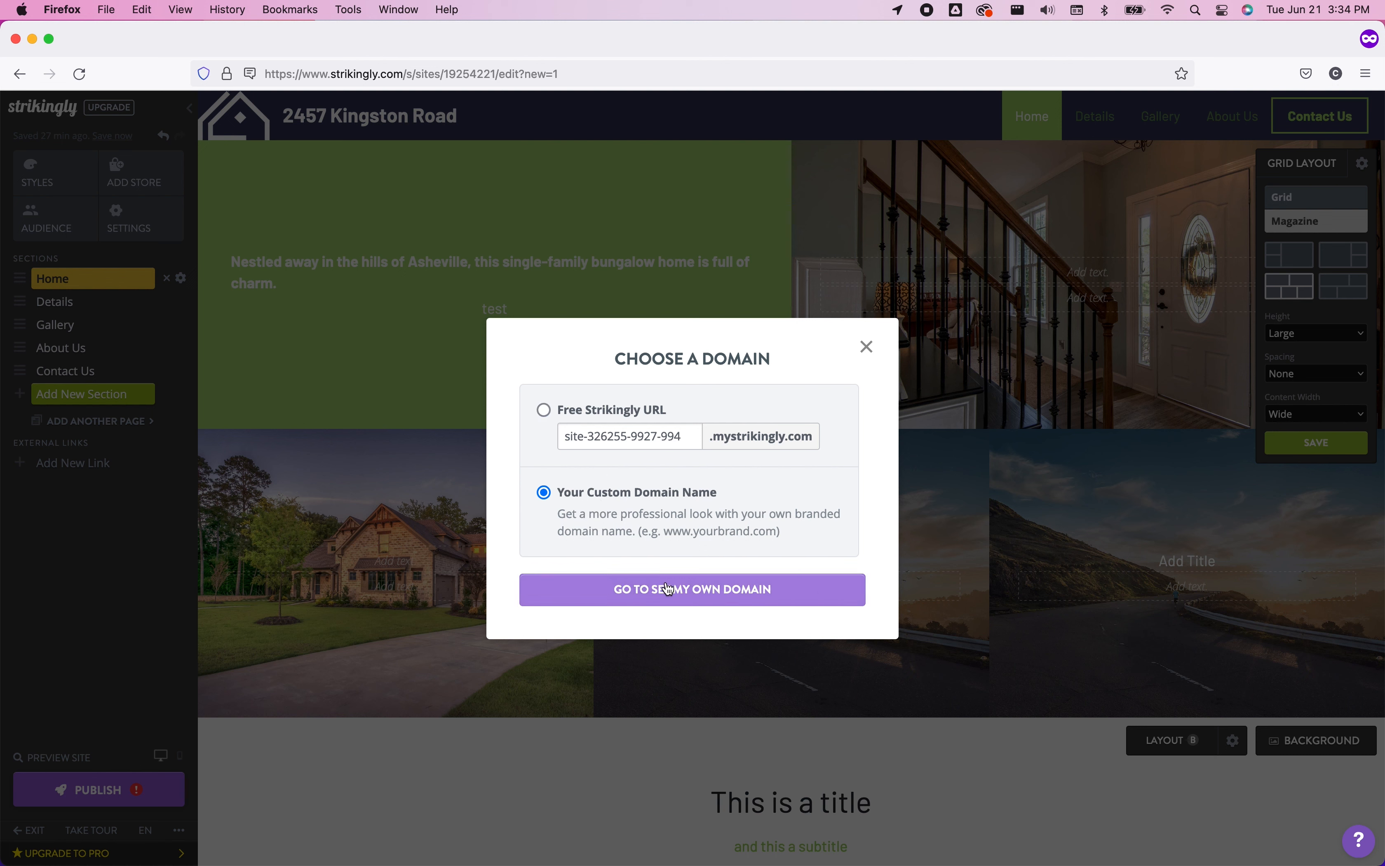
{"action": "left_click", "coordinate": [628, 425]}
{"action": "left_click", "coordinate": [682, 436]}
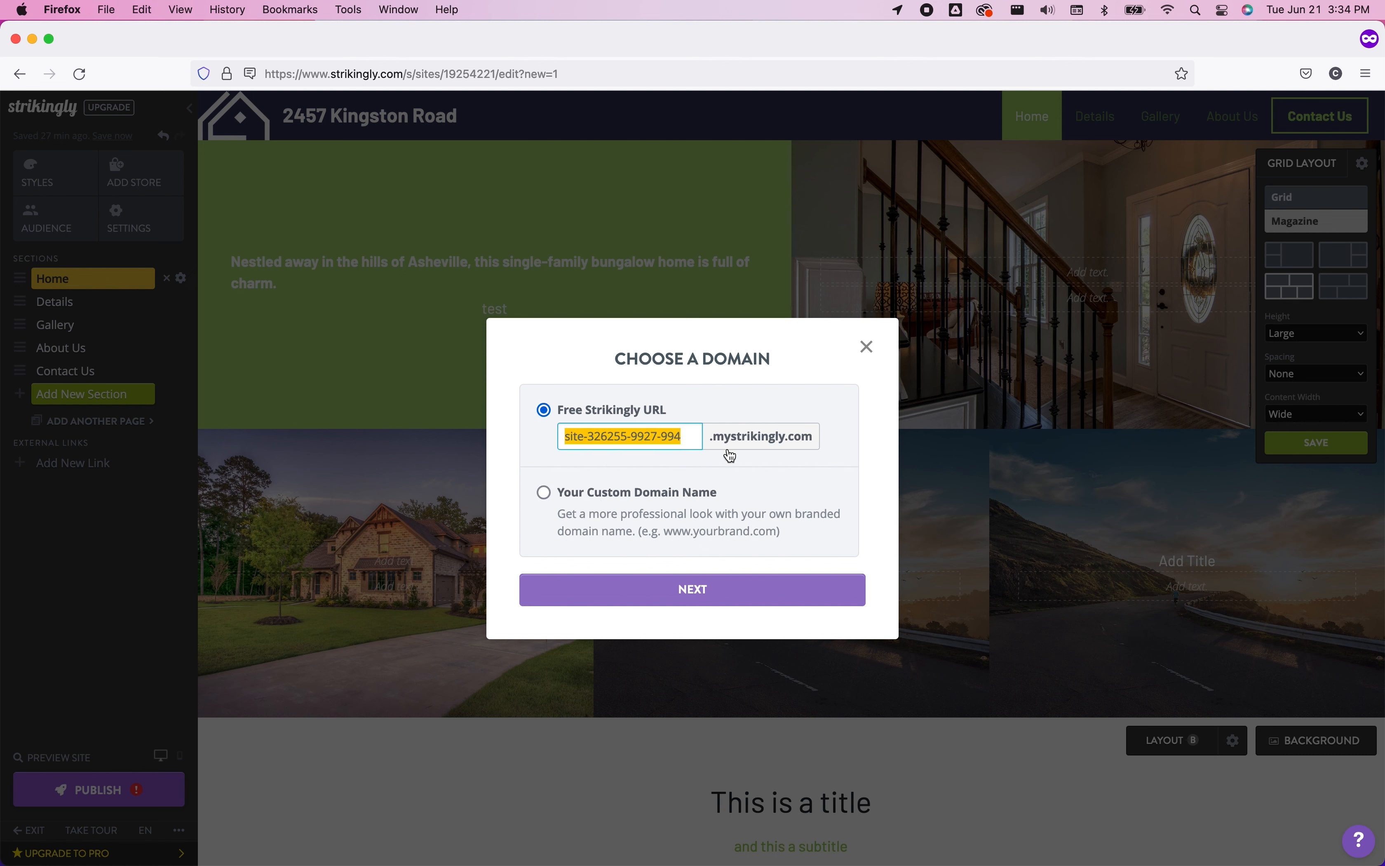
{"action": "type", "text": "demo123"}
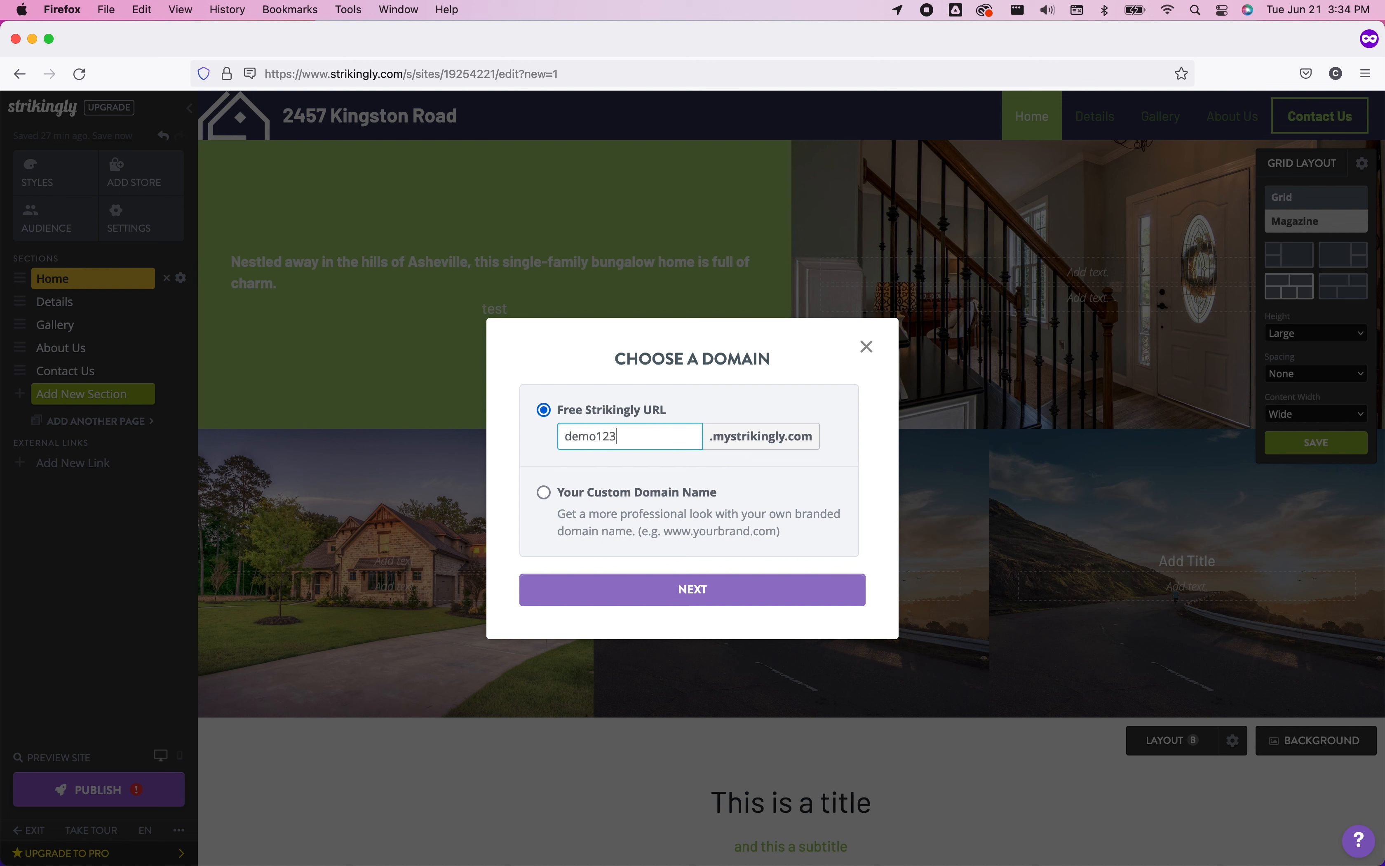
{"action": "left_click", "coordinate": [691, 595]}
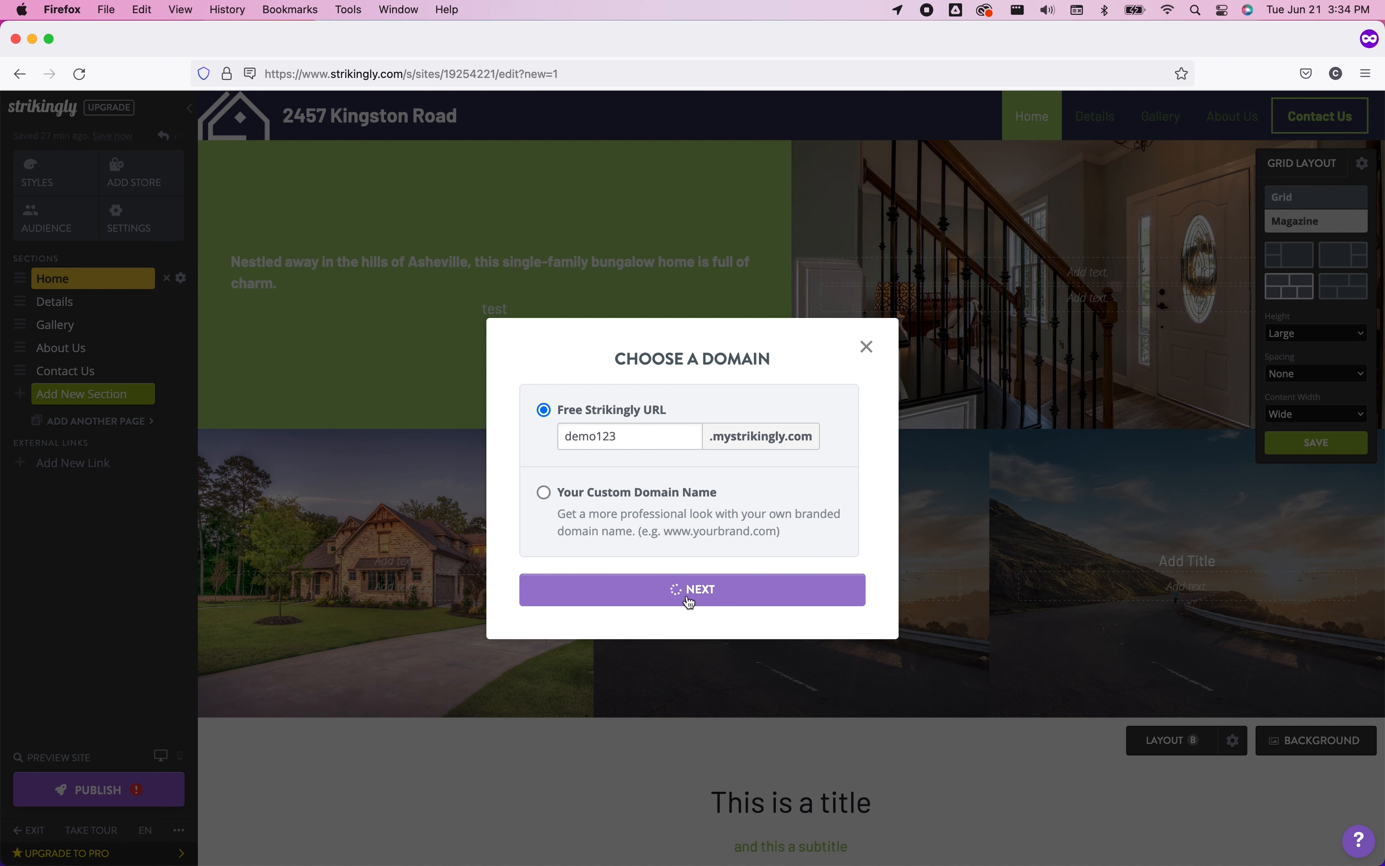
Step: Extend the free Strikingly URL to demo12342e23e and publish the site with the default title
{"action": "left_click", "coordinate": [634, 422]}
{"action": "type", "text": "123"}
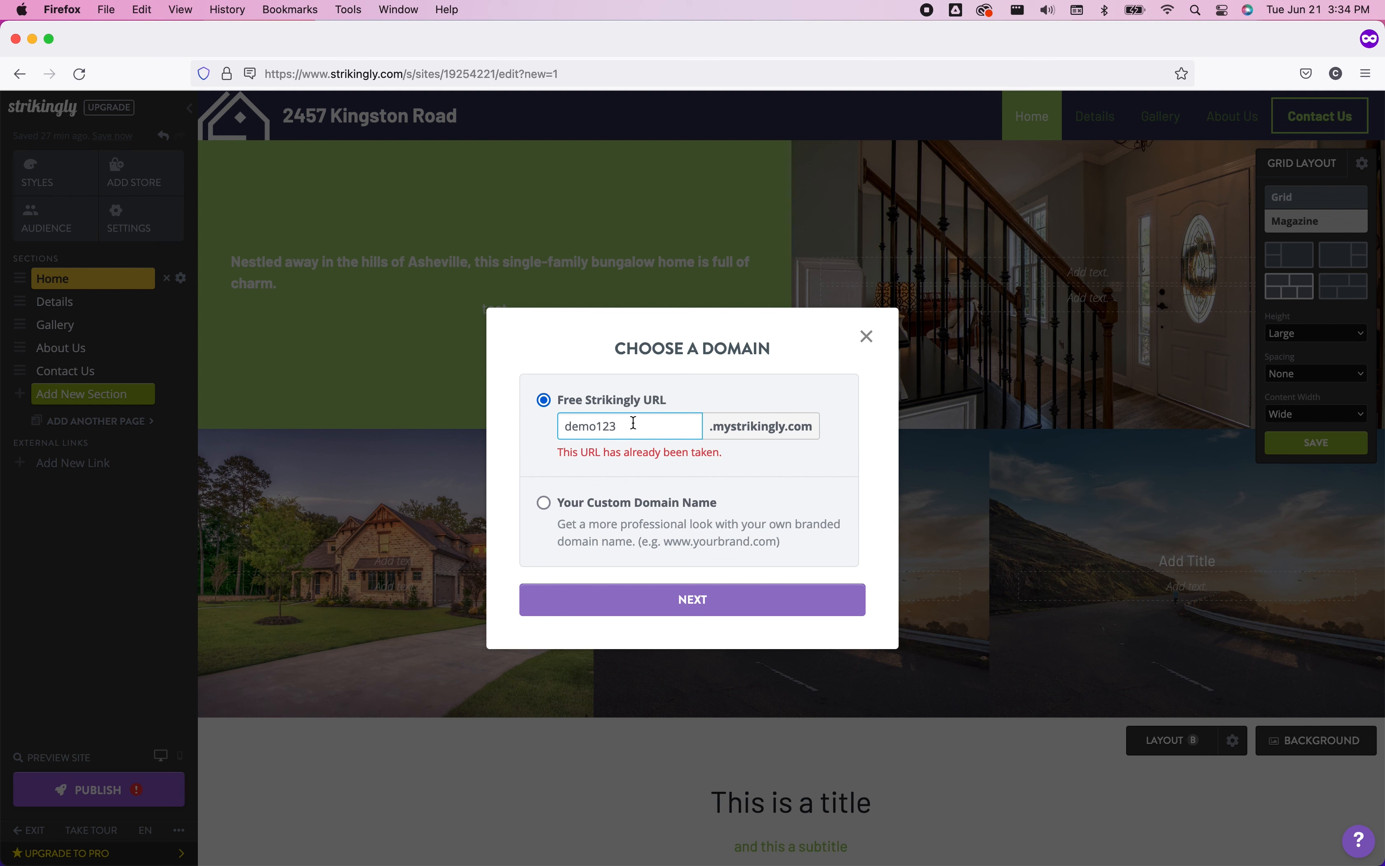
{"action": "type", "text": "42e23e"}
{"action": "left_click", "coordinate": [698, 598]}
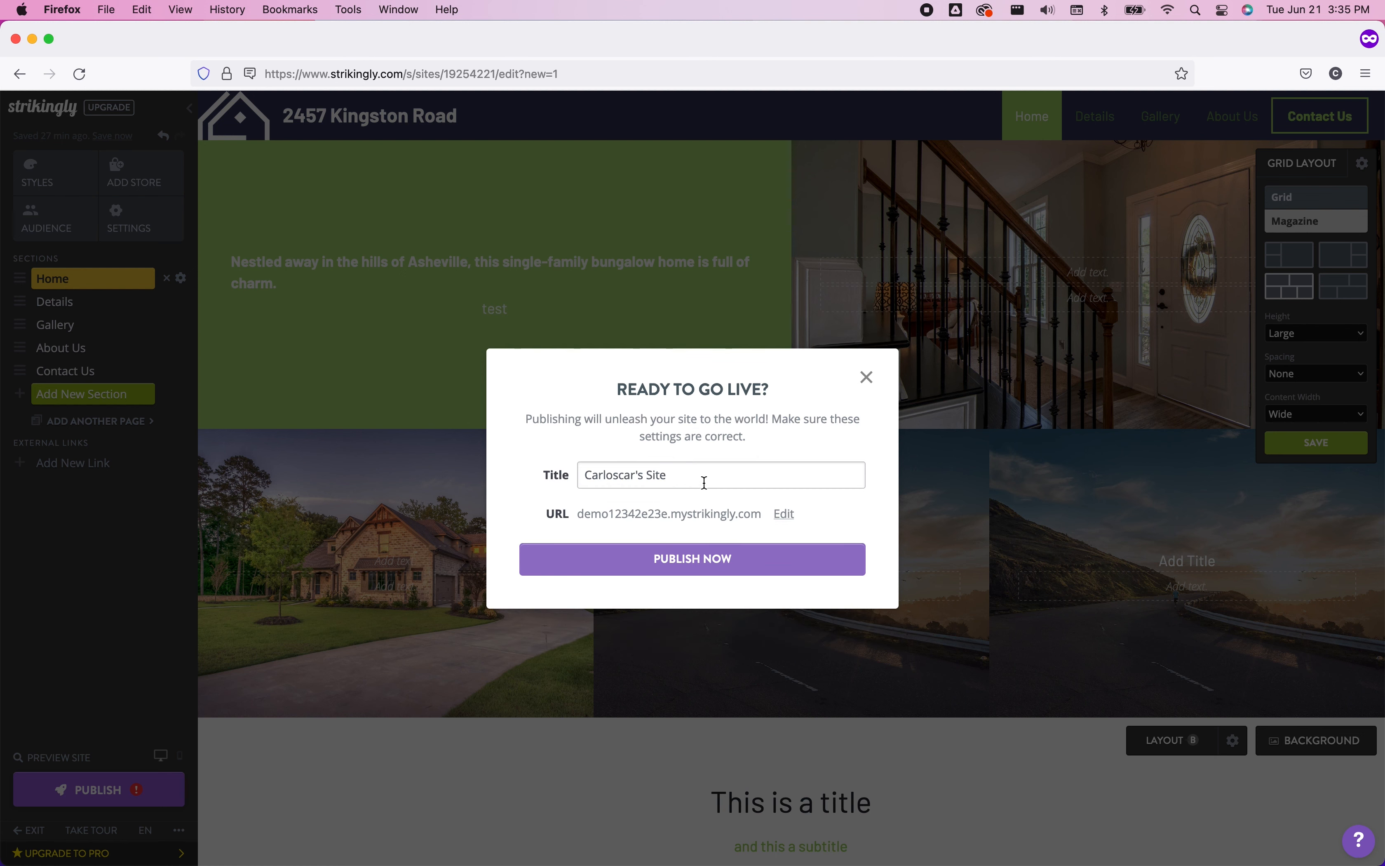
{"action": "left_click", "coordinate": [736, 566]}
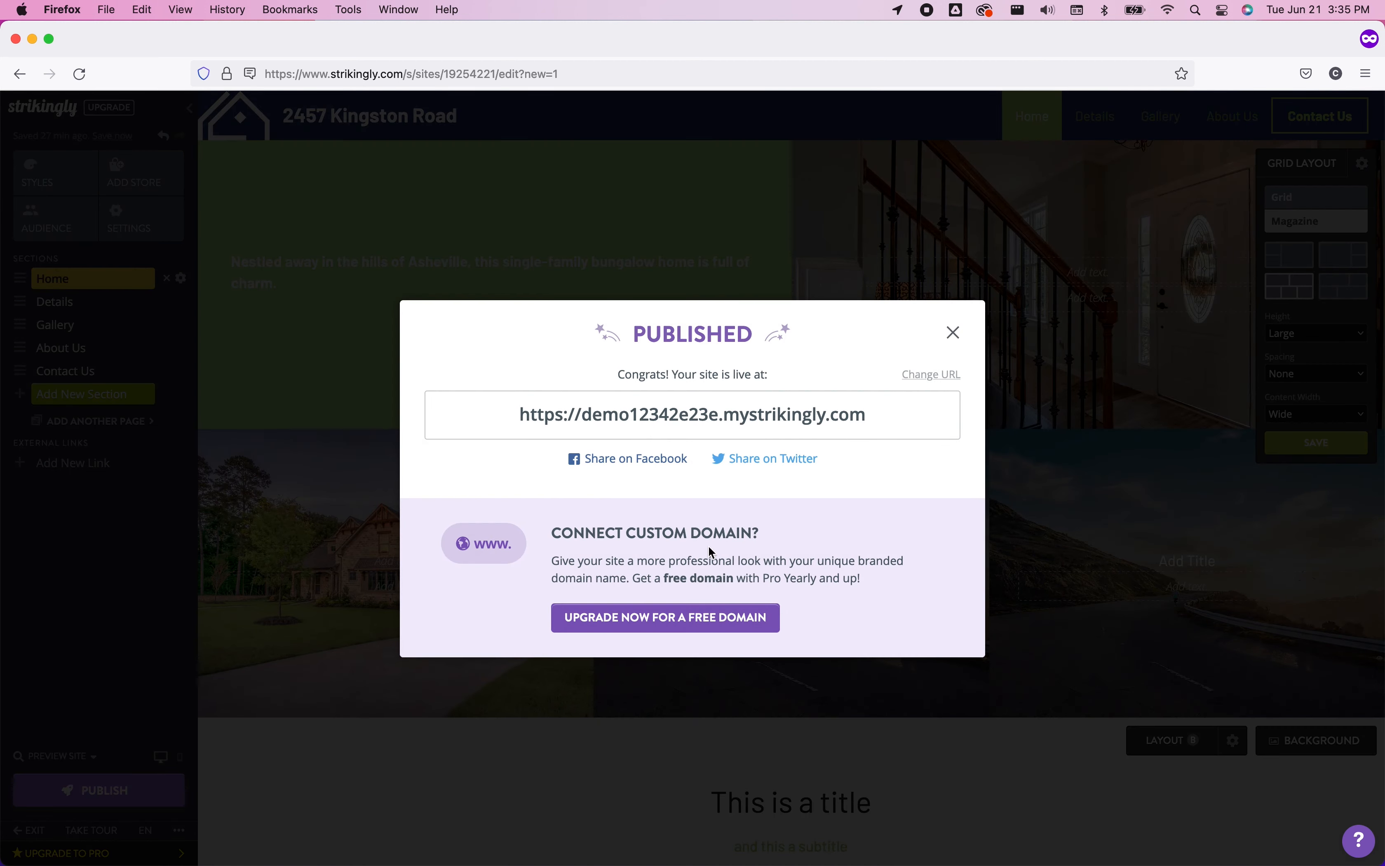
Step: Open the published site and review its address and its Home, Details, Gallery and About Us sections
{"action": "left_click", "coordinate": [775, 420]}
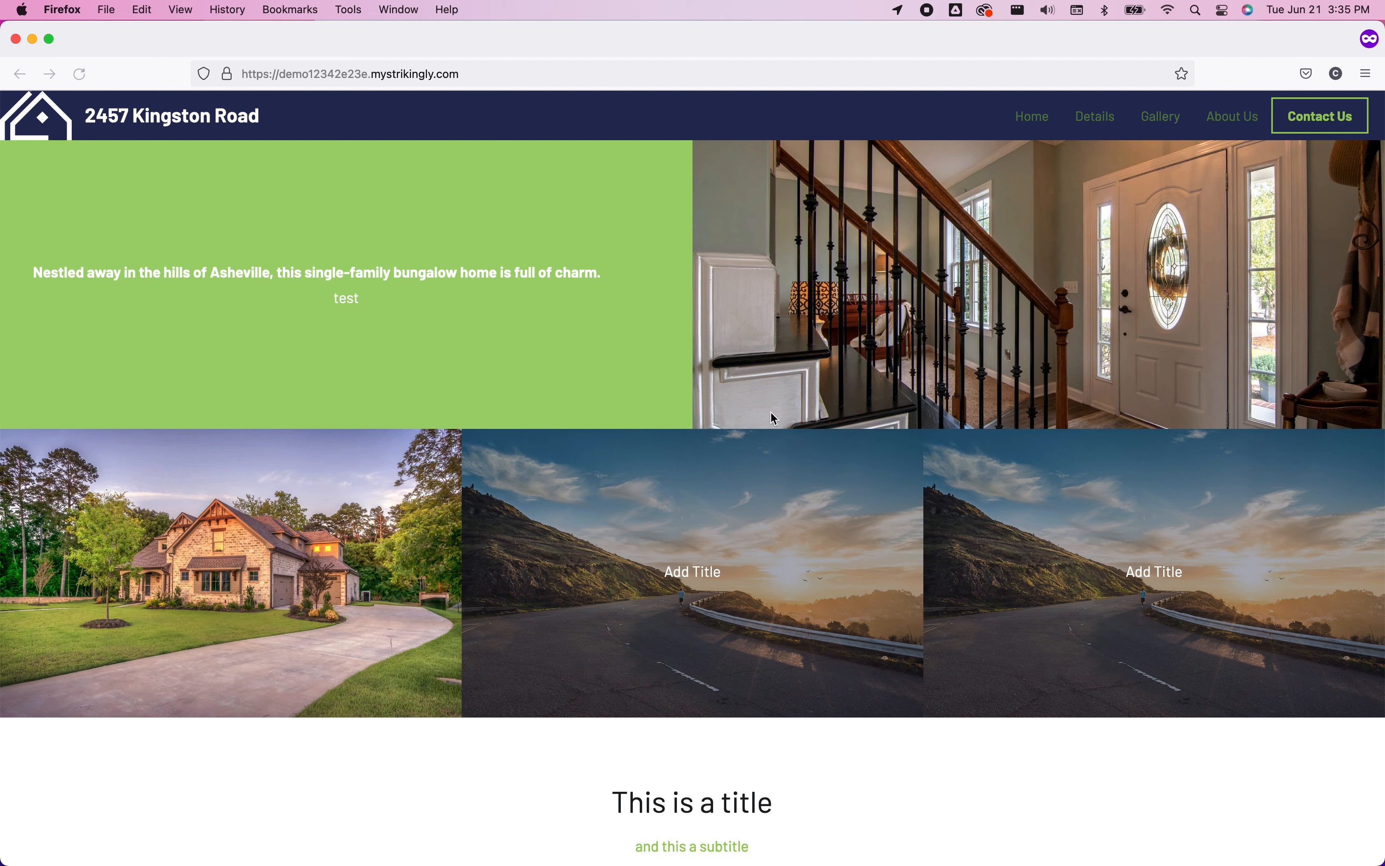
{"action": "left_click", "coordinate": [481, 74]}
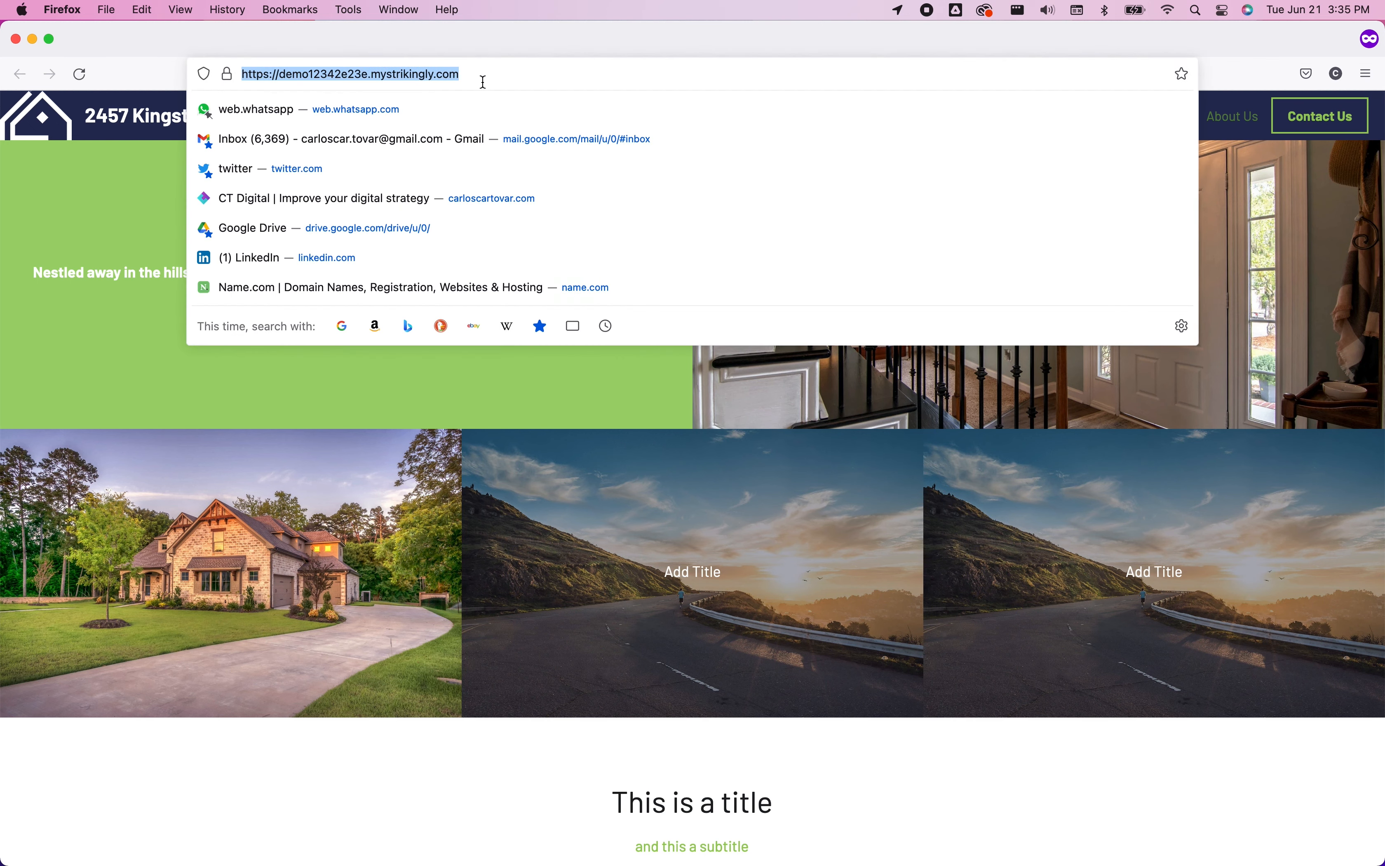
{"action": "left_click", "coordinate": [127, 401]}
{"action": "scroll", "coordinate": [547, 545], "scroll_direction": "down", "scroll_amount": 5}
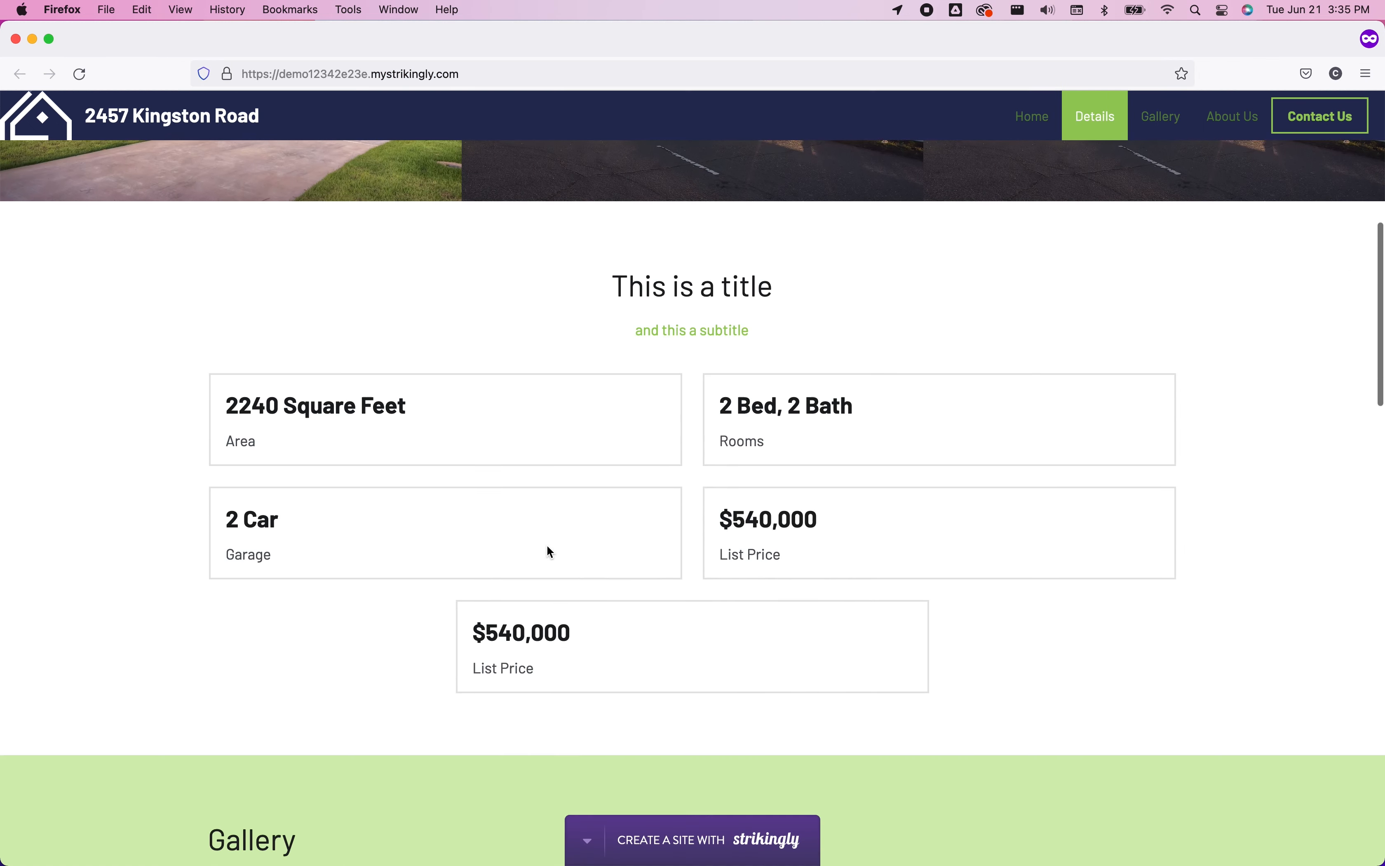
{"action": "scroll", "coordinate": [547, 544], "scroll_direction": "down", "scroll_amount": 10}
{"action": "scroll", "coordinate": [547, 544], "scroll_direction": "up", "scroll_amount": 15}
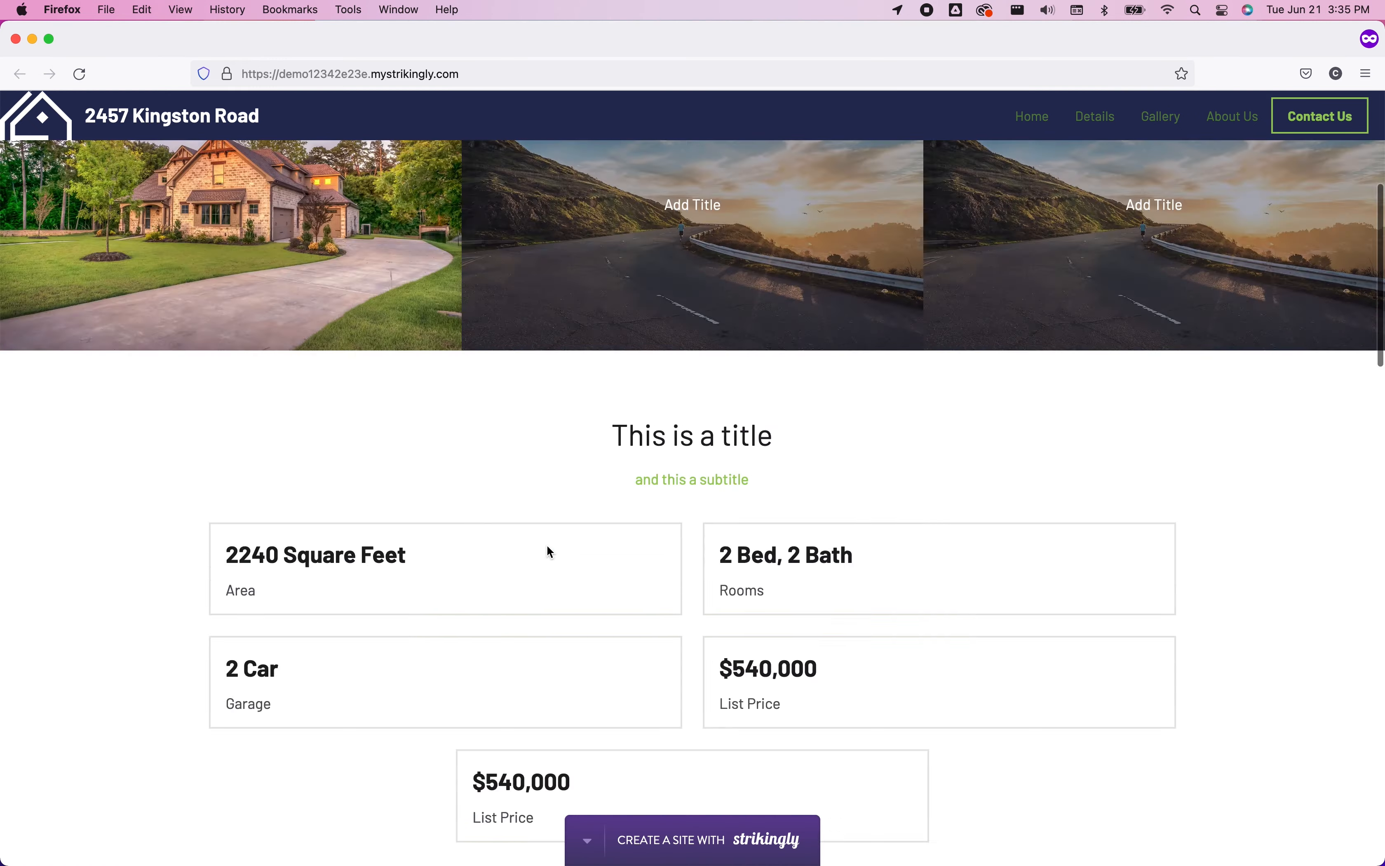
{"action": "left_click", "coordinate": [1094, 119]}
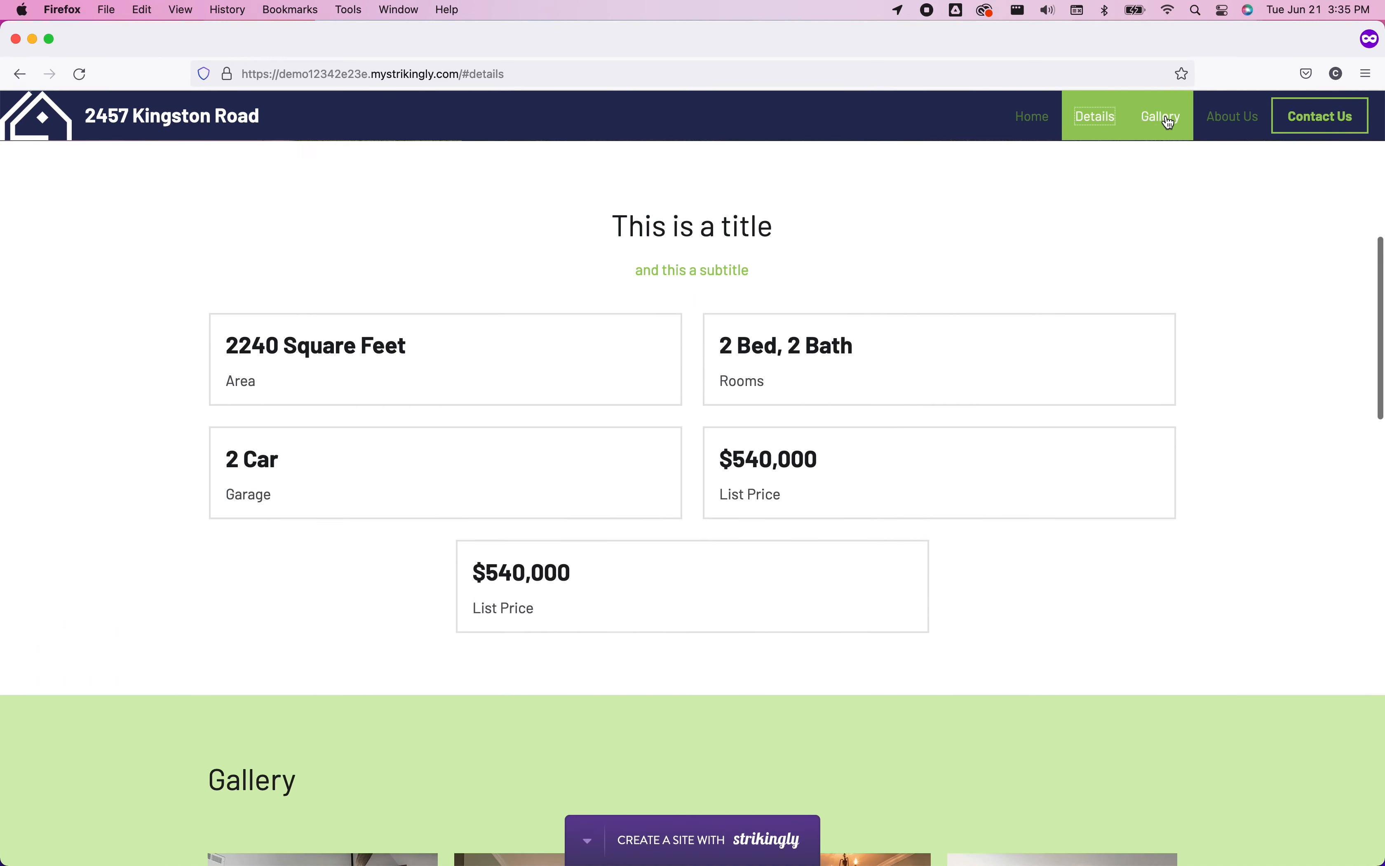
{"action": "left_click", "coordinate": [1170, 122]}
{"action": "left_click", "coordinate": [1236, 120]}
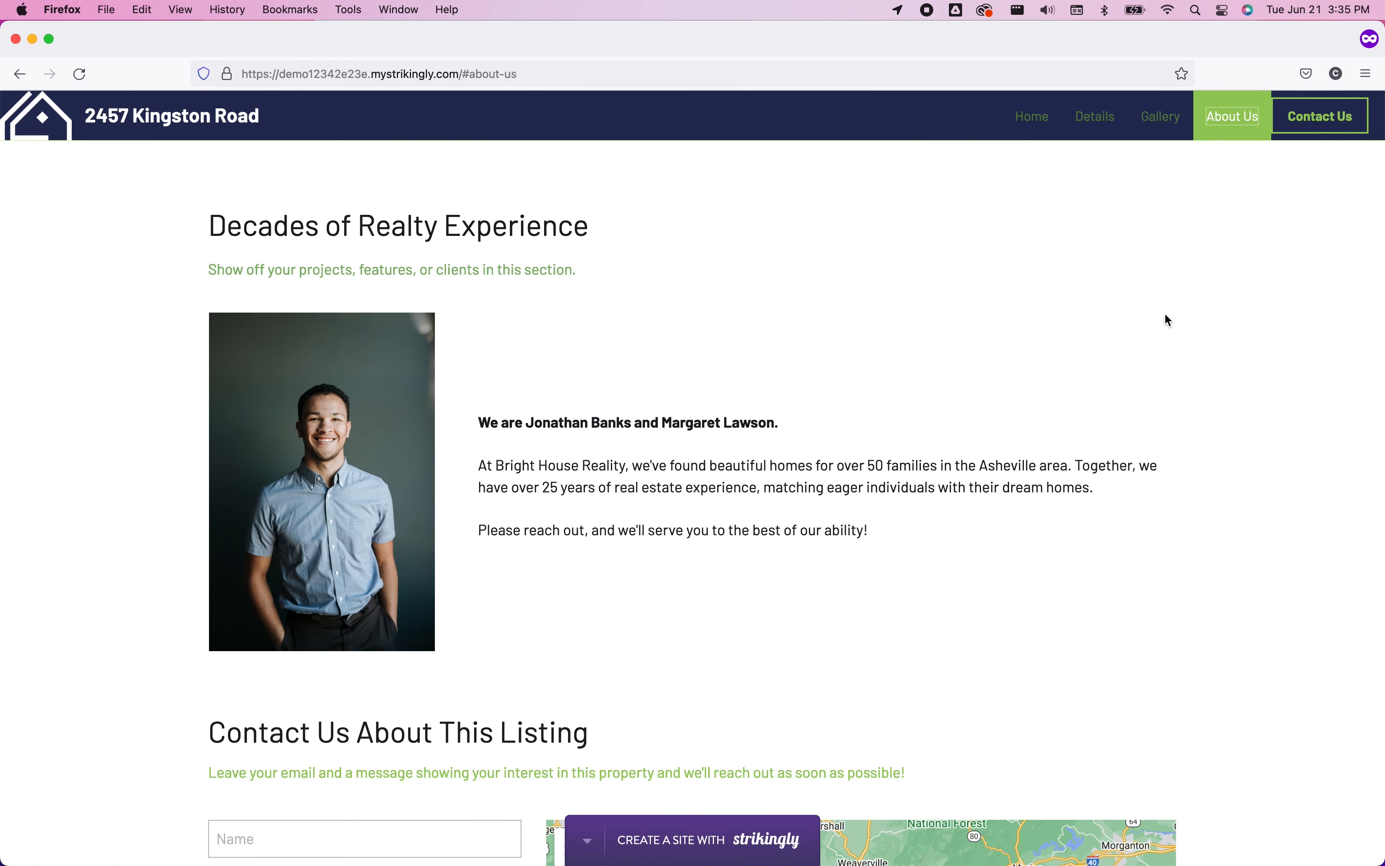
Step: Return to the editor, open the site's domain settings for changing the URL and dismiss the publishing dialog
{"action": "key", "text": "ctrl+Tab"}
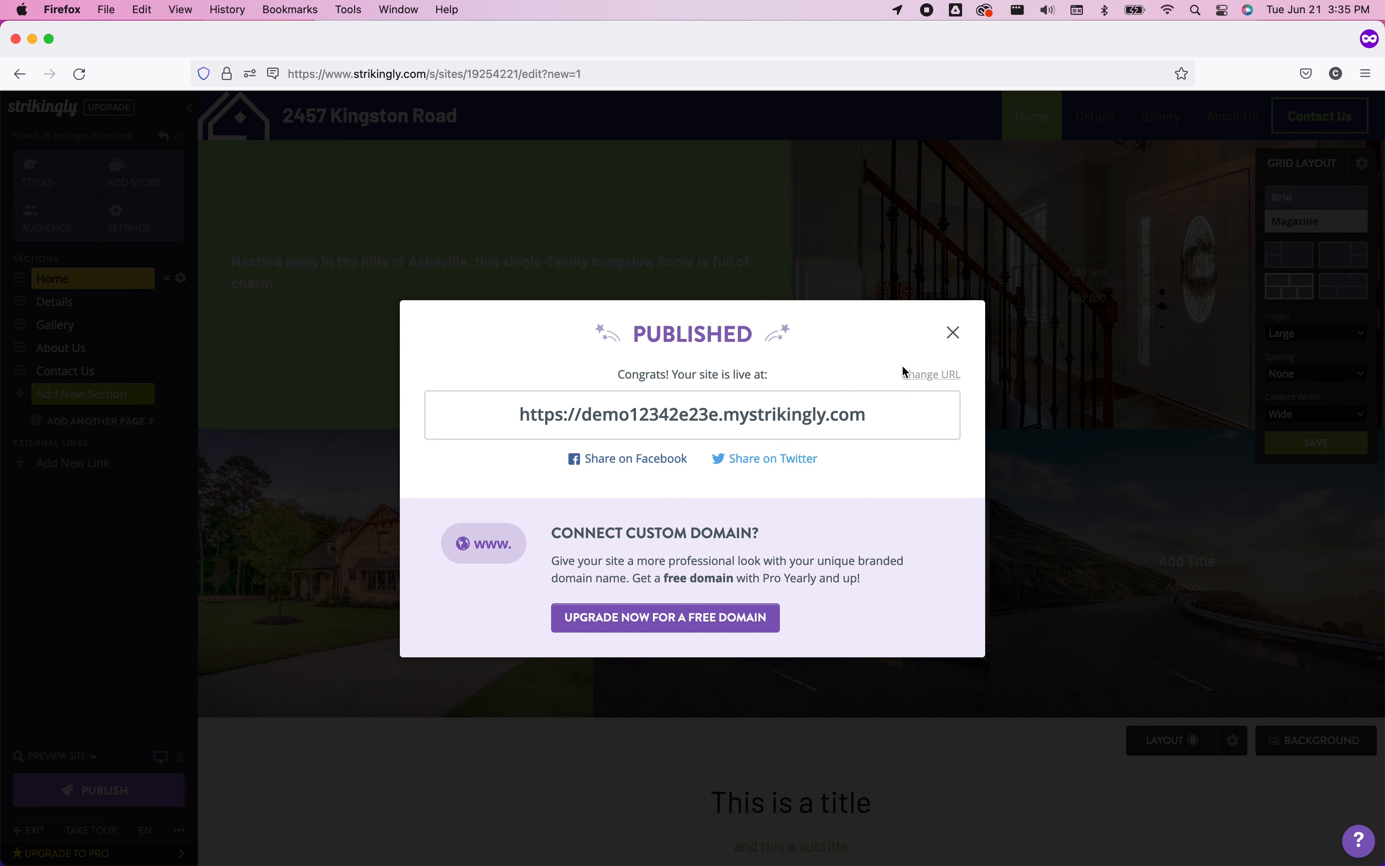
{"action": "left_click", "coordinate": [928, 377]}
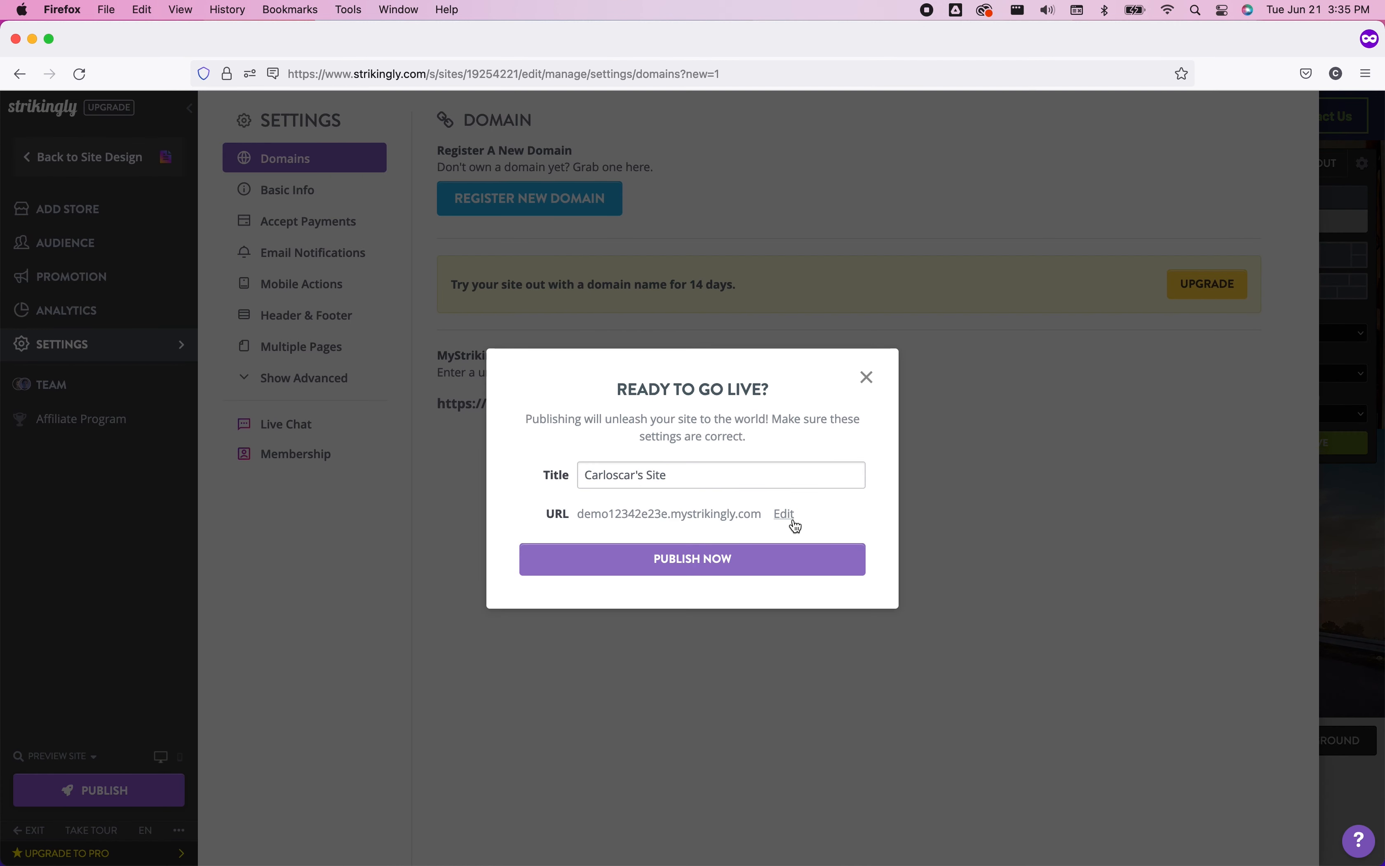
{"action": "left_click", "coordinate": [787, 515]}
{"action": "left_click", "coordinate": [866, 376]}
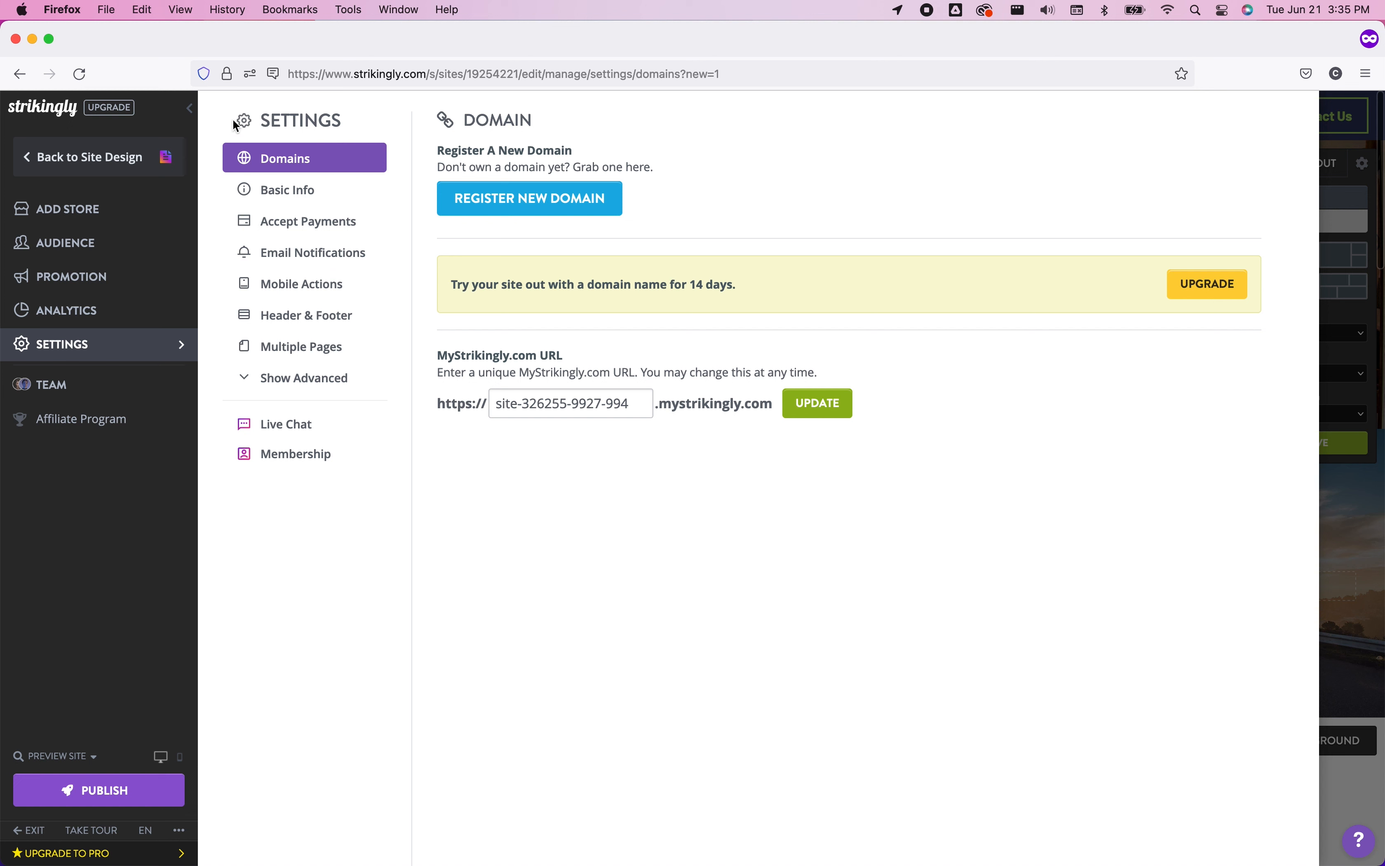
Step: Look over the Analytics, Pop-Ups and SEO Checklist pages and open the site title's basic information settings
{"action": "left_click", "coordinate": [96, 327]}
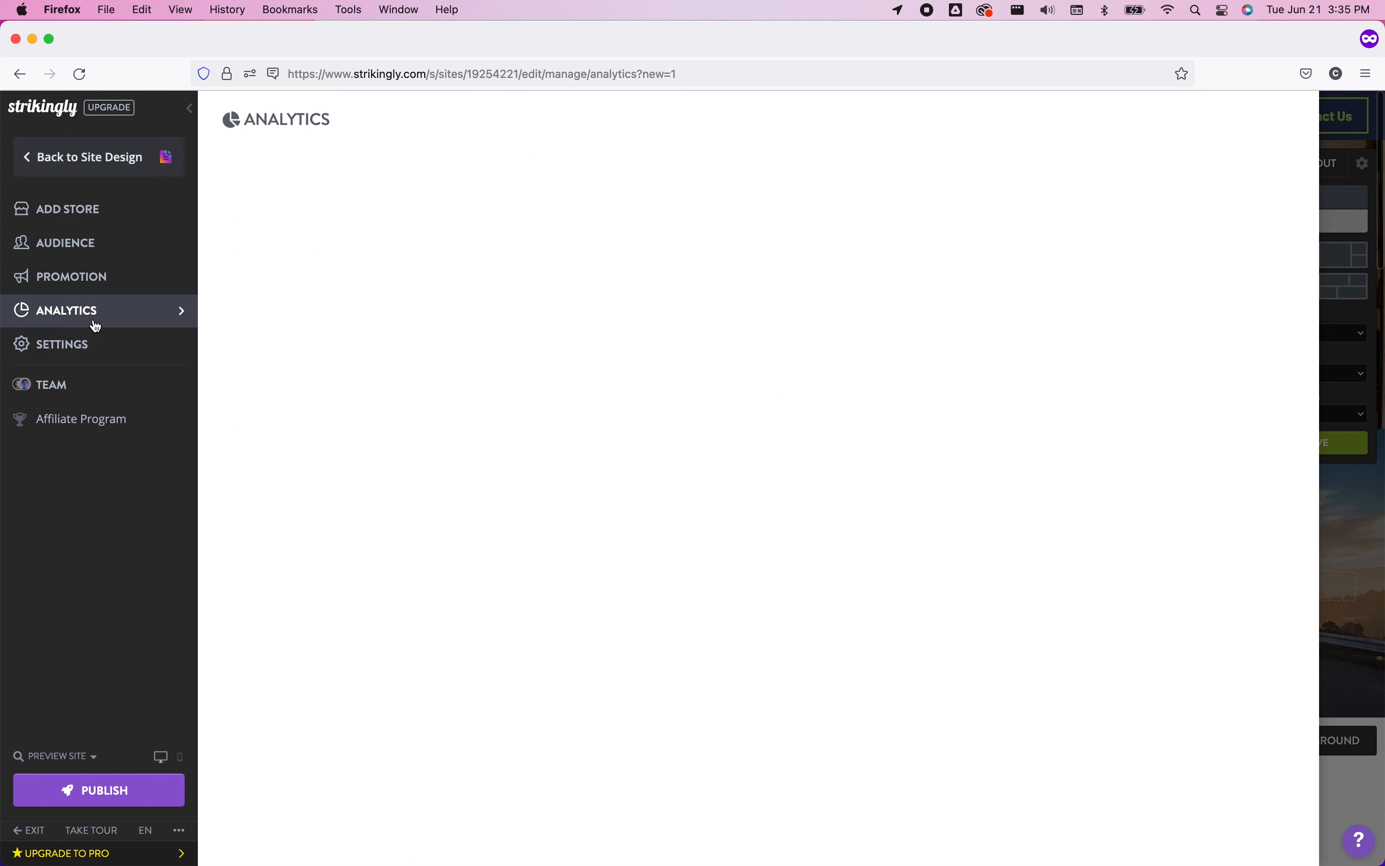
{"action": "left_click", "coordinate": [98, 294]}
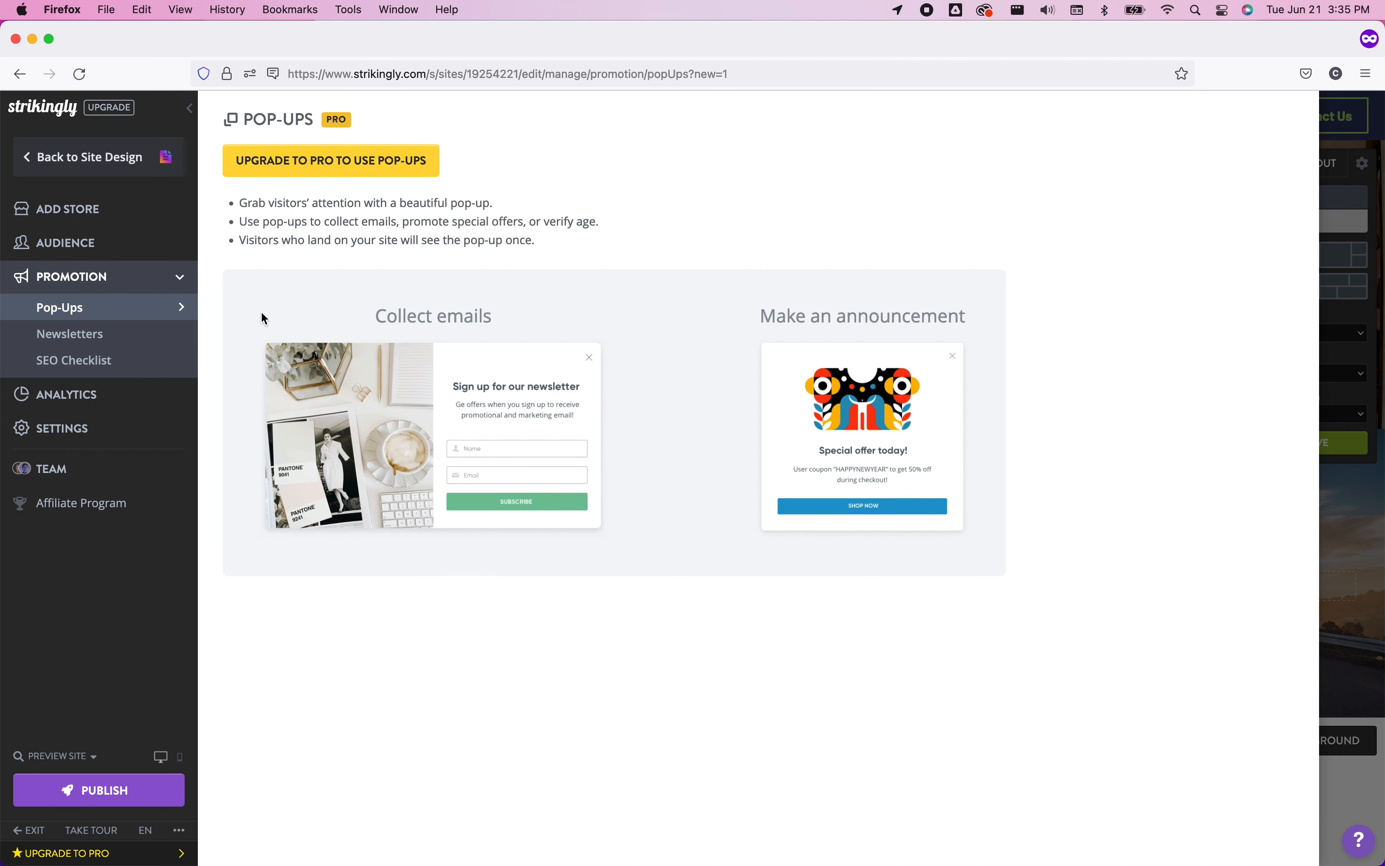
{"action": "left_click", "coordinate": [83, 366]}
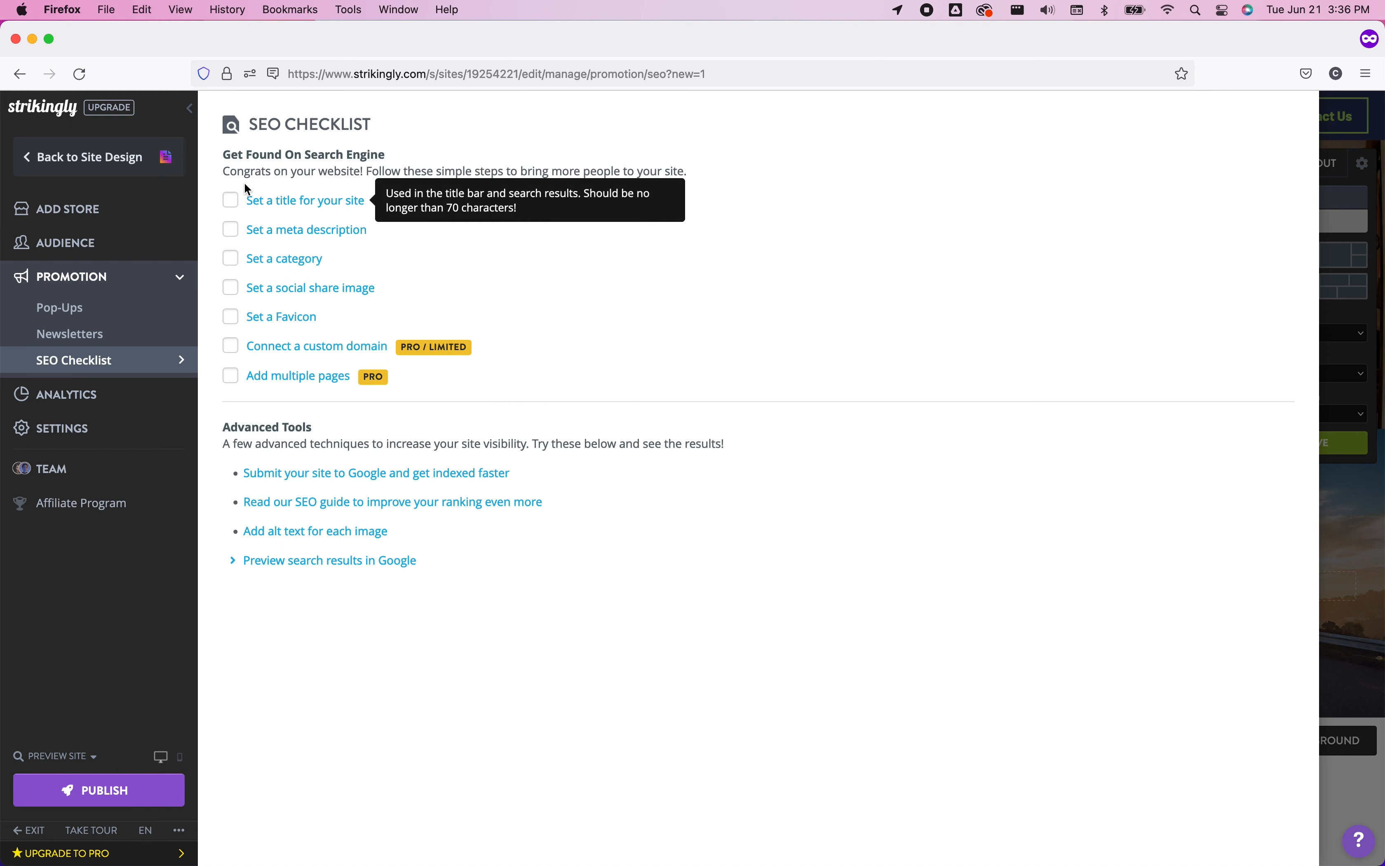
{"action": "left_click", "coordinate": [228, 202]}
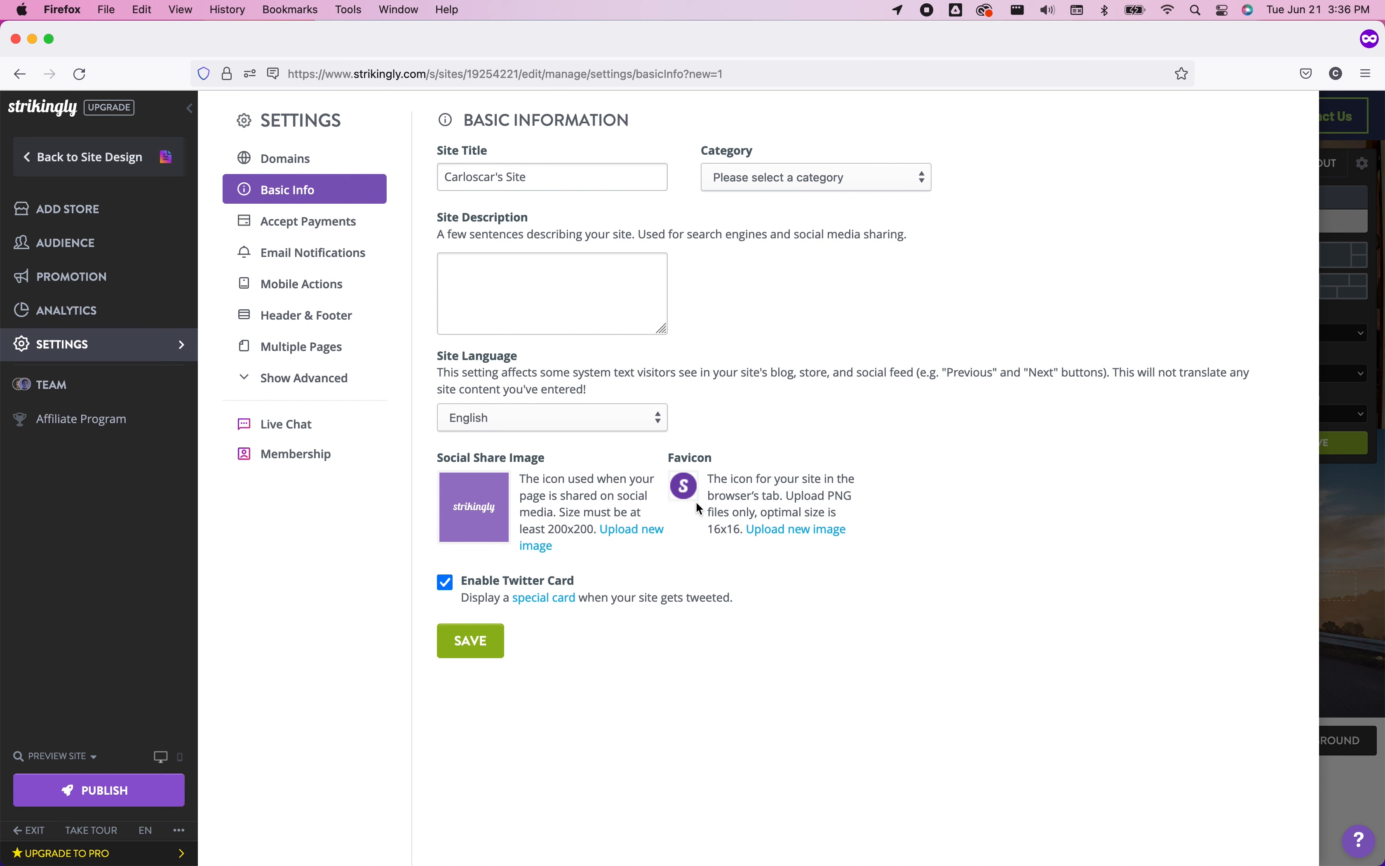
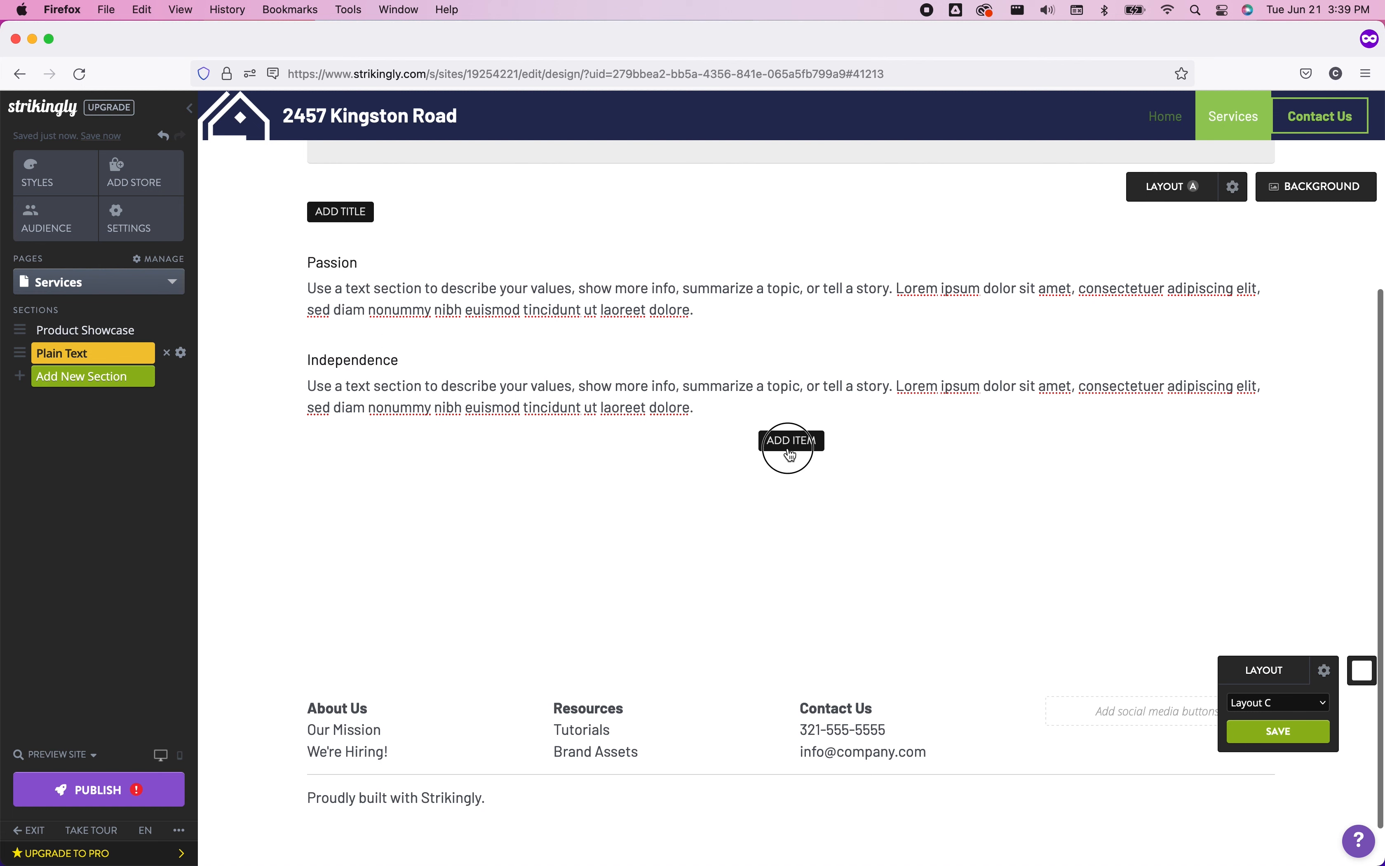
Step: Add two more text items below the existing ones in the Plain Text section of the Services page
{"action": "left_click", "coordinate": [791, 447]}
{"action": "left_click", "coordinate": [776, 484]}
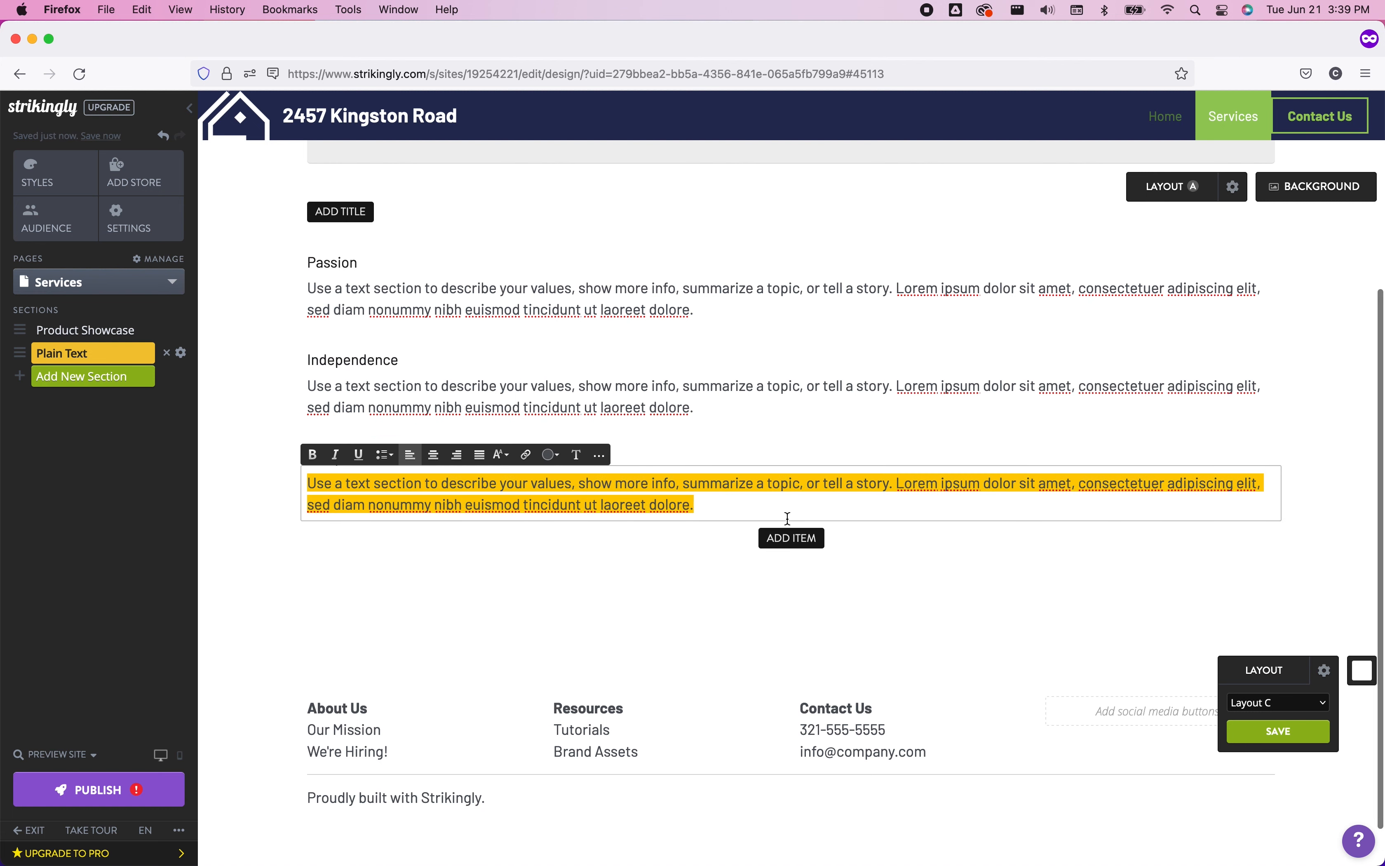
{"action": "left_click", "coordinate": [792, 538]}
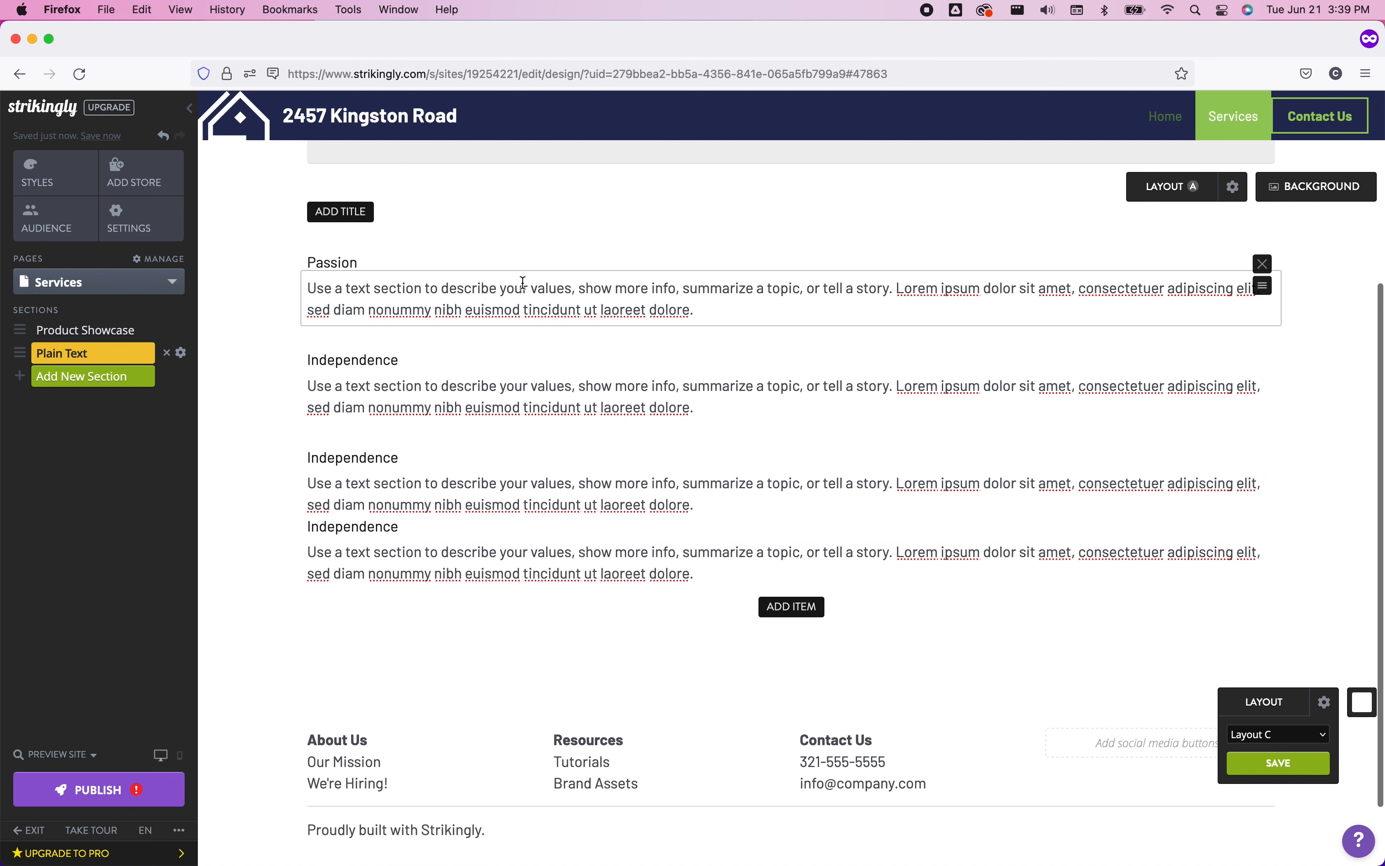
Step: Add an Info Boxes section below the Plain Text section of the Services page and republish the site
{"action": "left_click", "coordinate": [80, 380]}
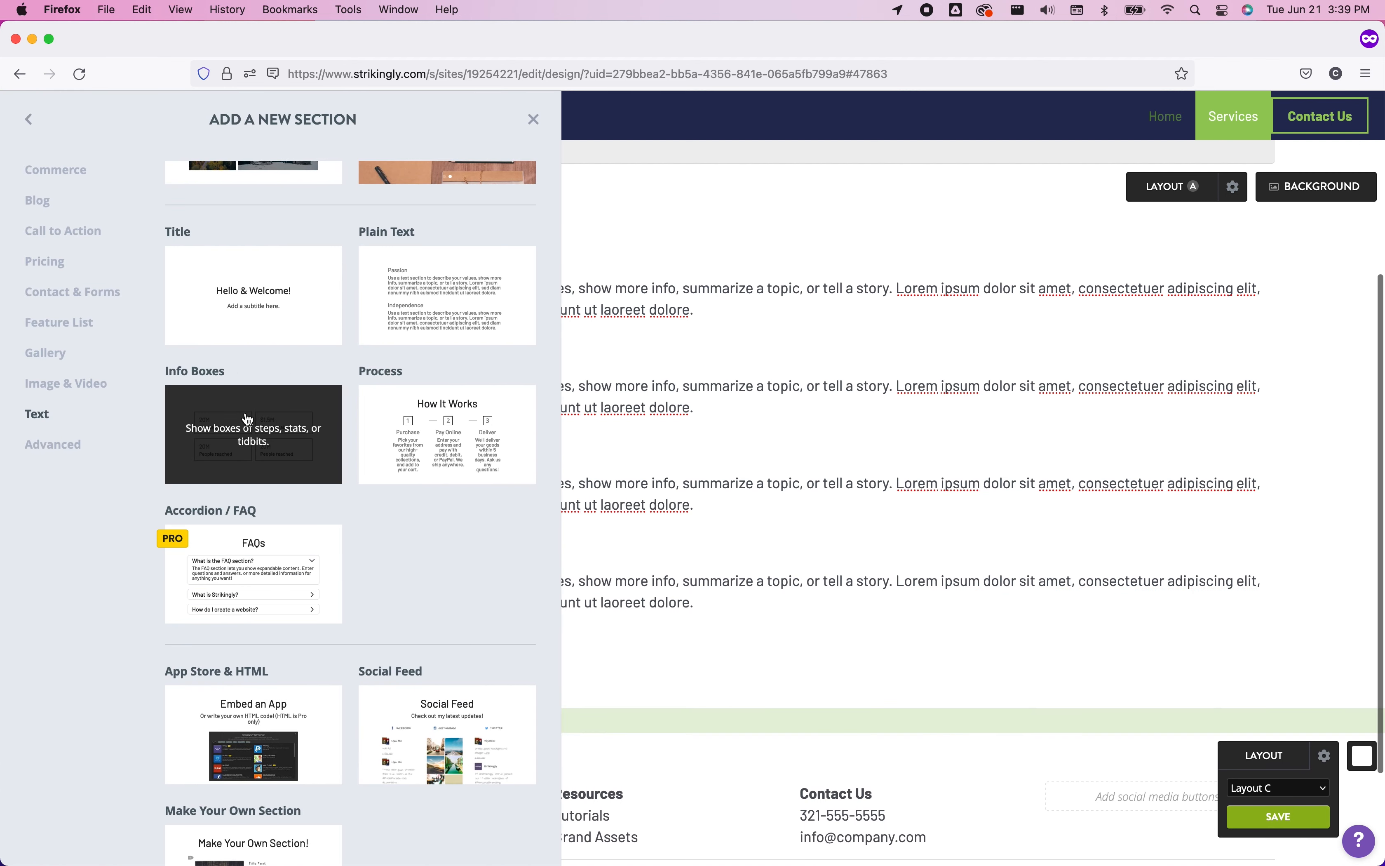
{"action": "left_click", "coordinate": [247, 418]}
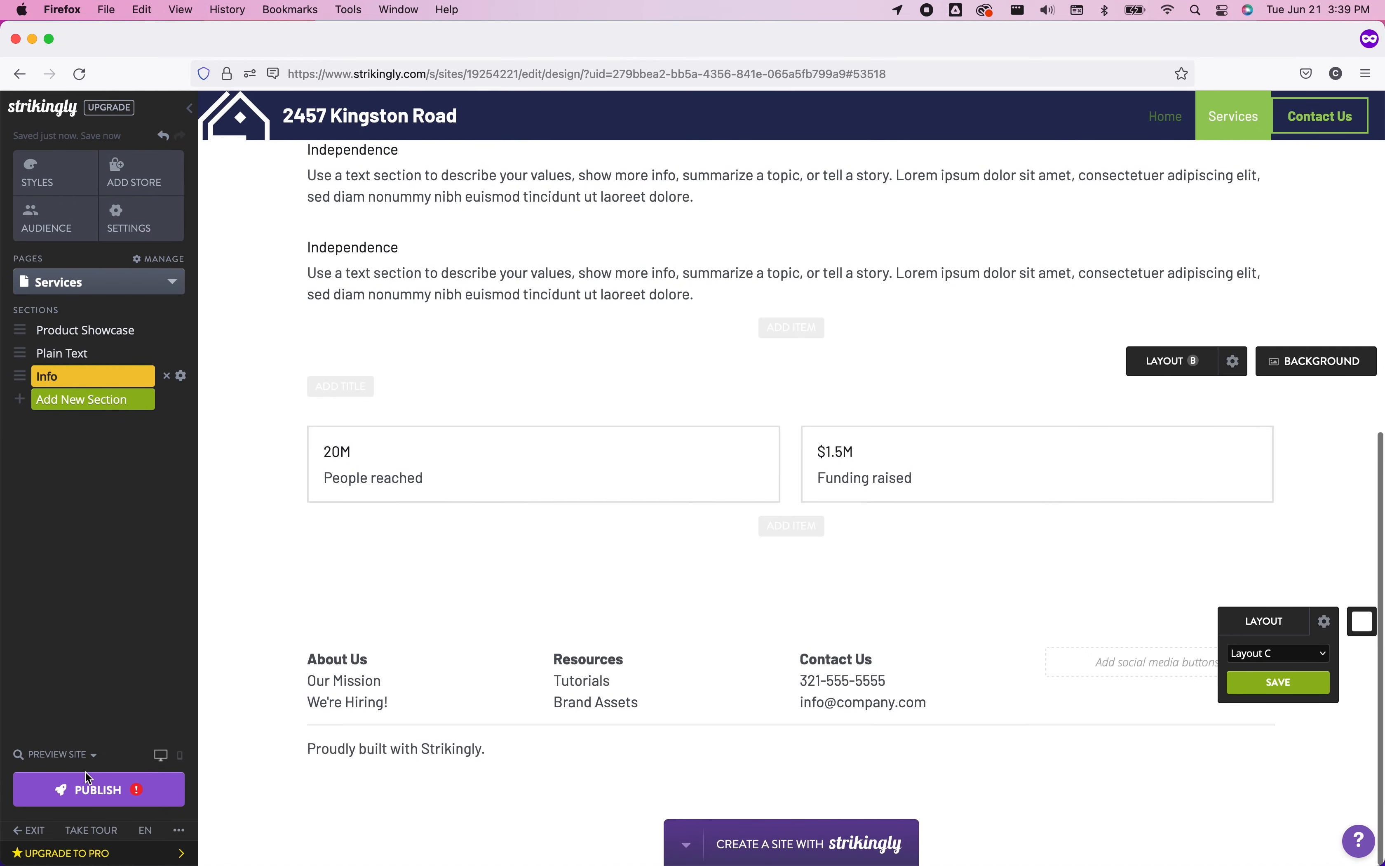
{"action": "left_click", "coordinate": [86, 779]}
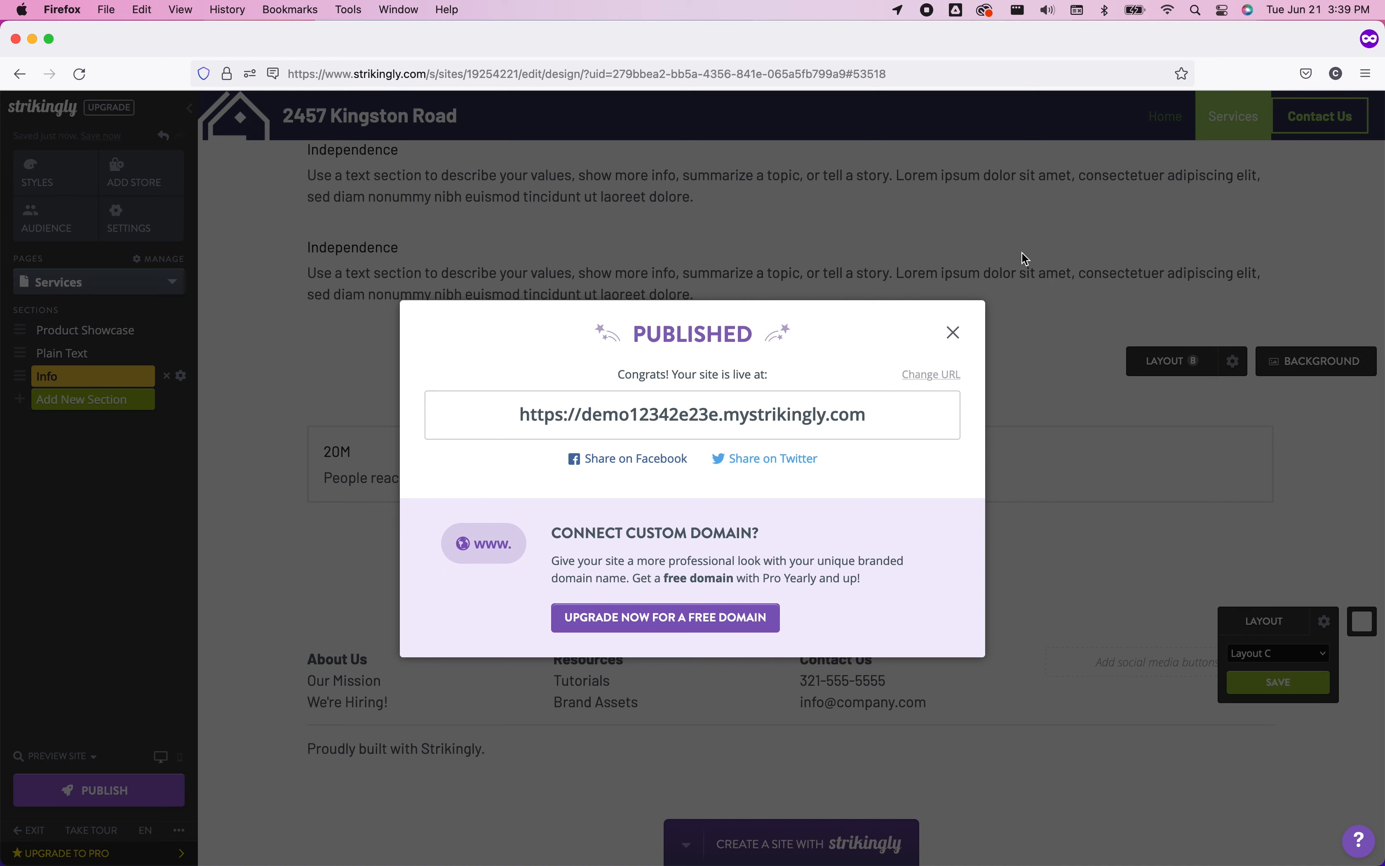
Step: Reload the live site and review its Services page, then return to the editor and close the publishing dialog
{"action": "key", "text": "ctrl+Tab"}
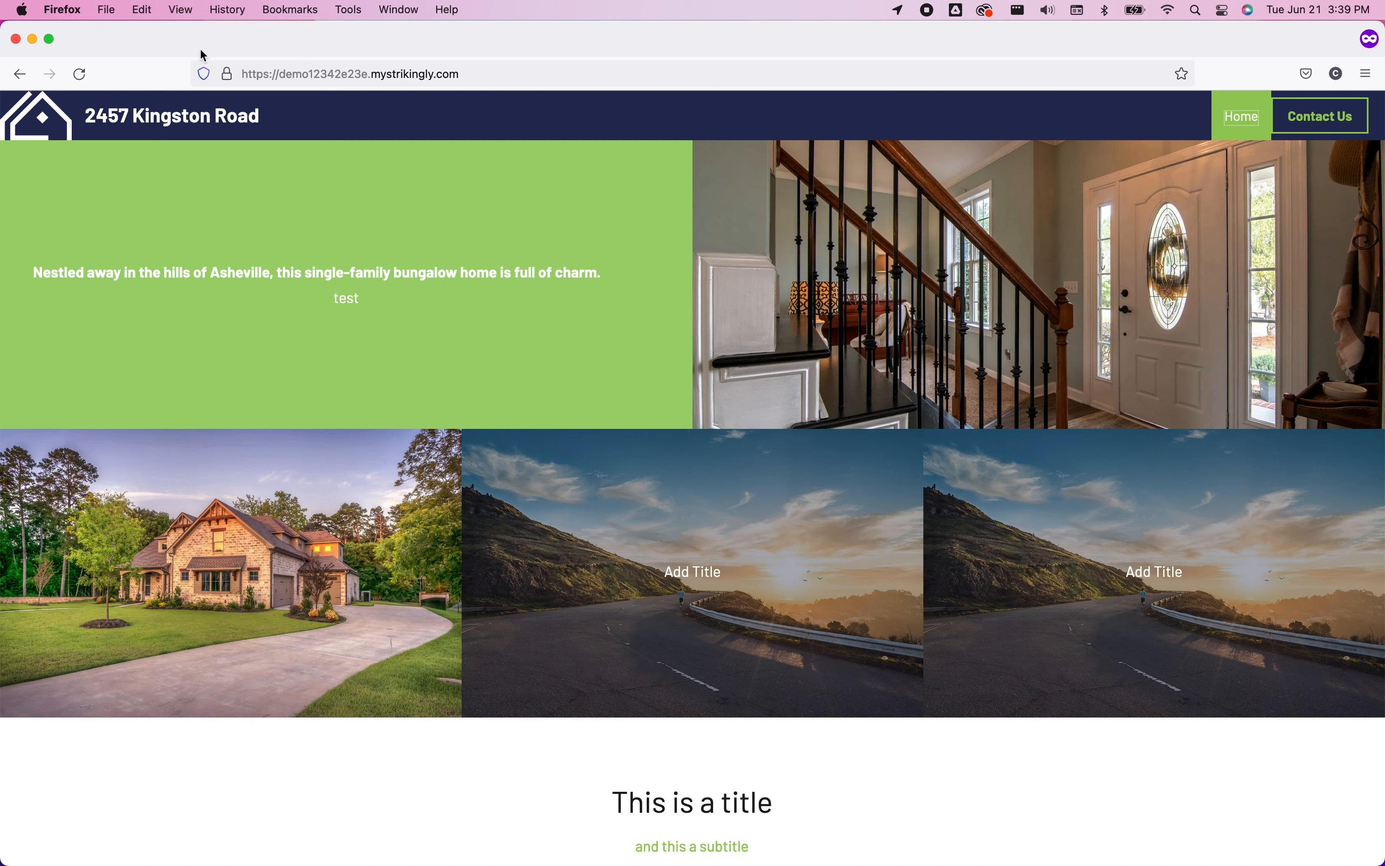
{"action": "left_click", "coordinate": [80, 74]}
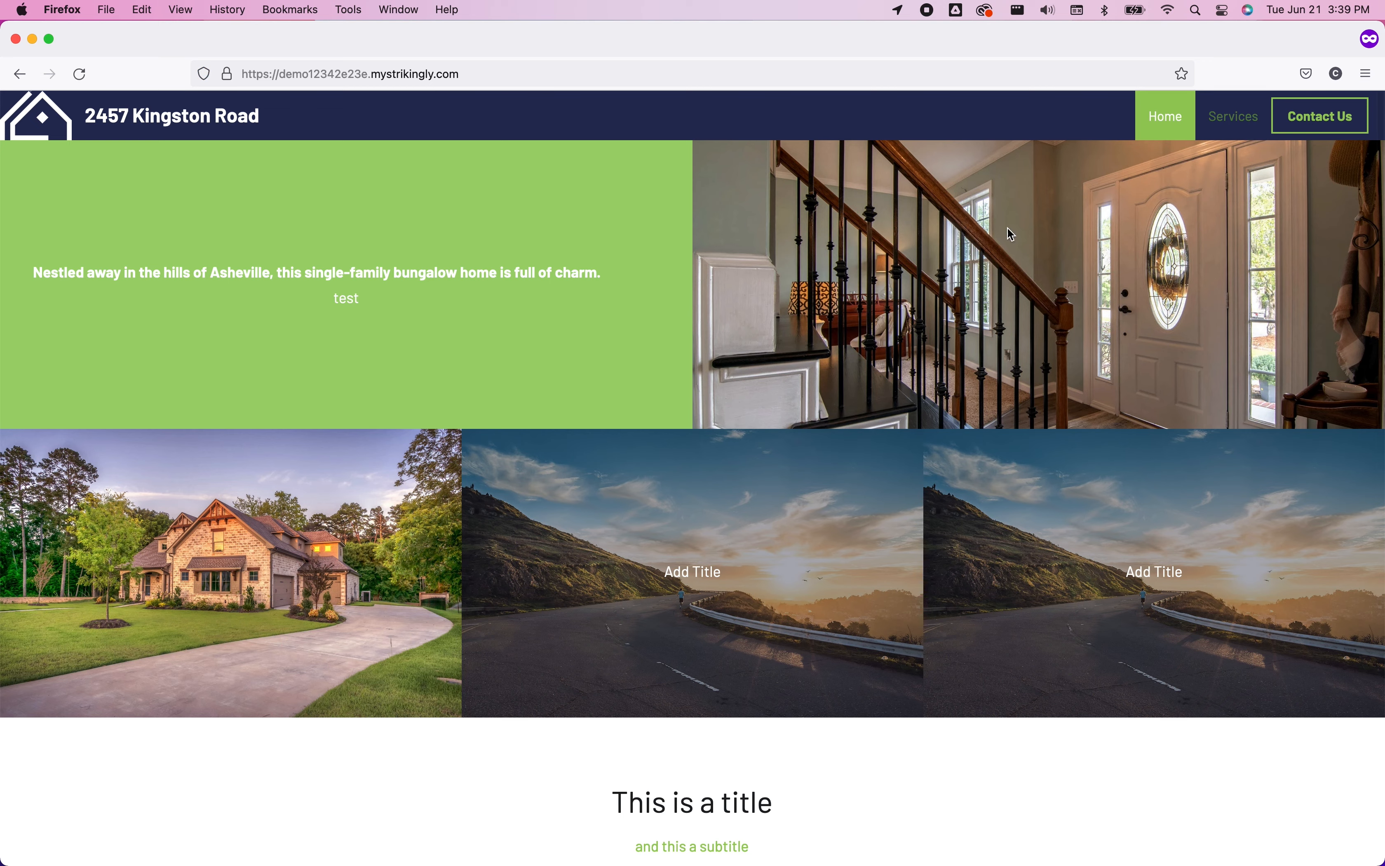
{"action": "left_click", "coordinate": [1236, 117]}
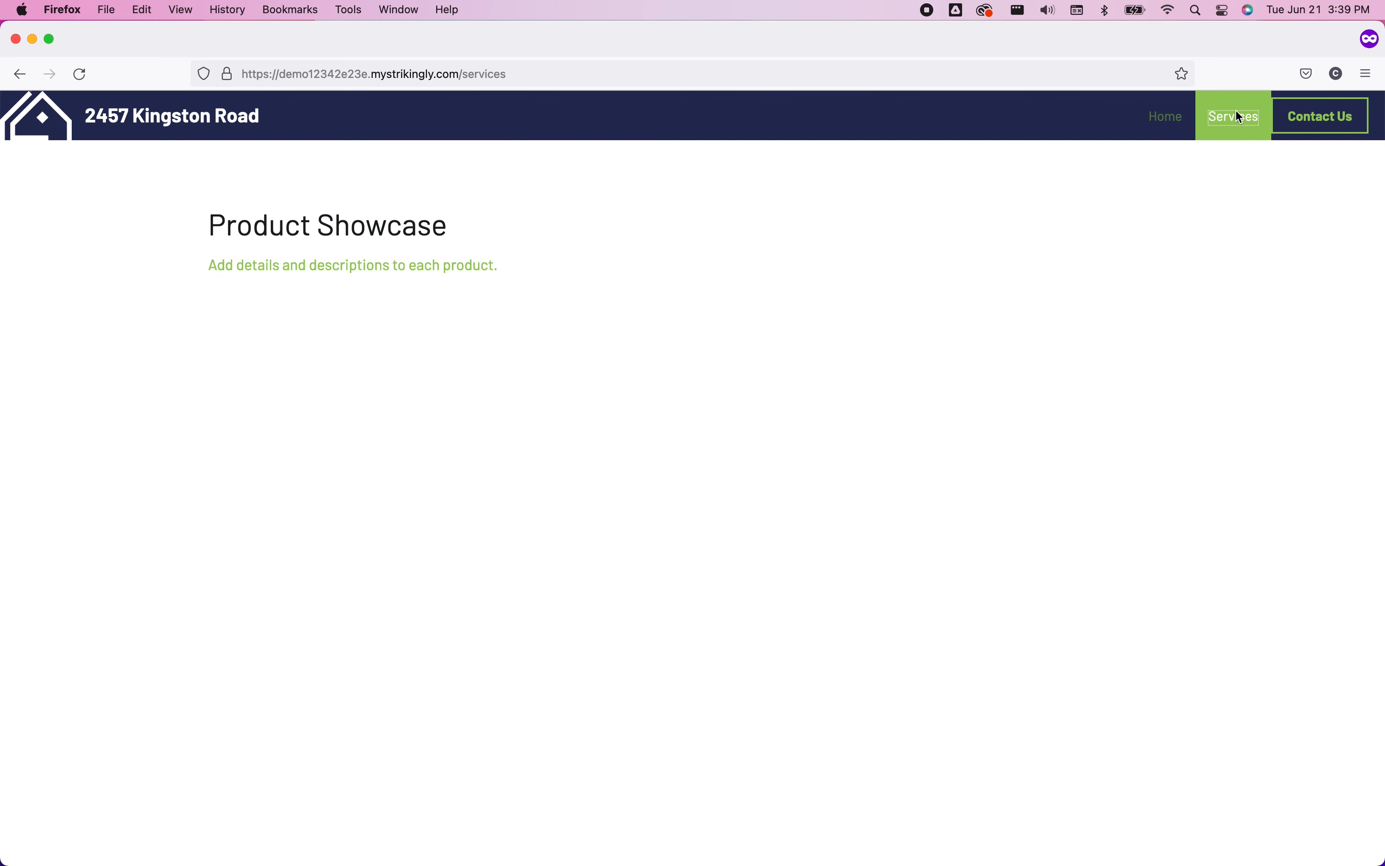
{"action": "scroll", "coordinate": [721, 504], "scroll_direction": "down", "scroll_amount": 6}
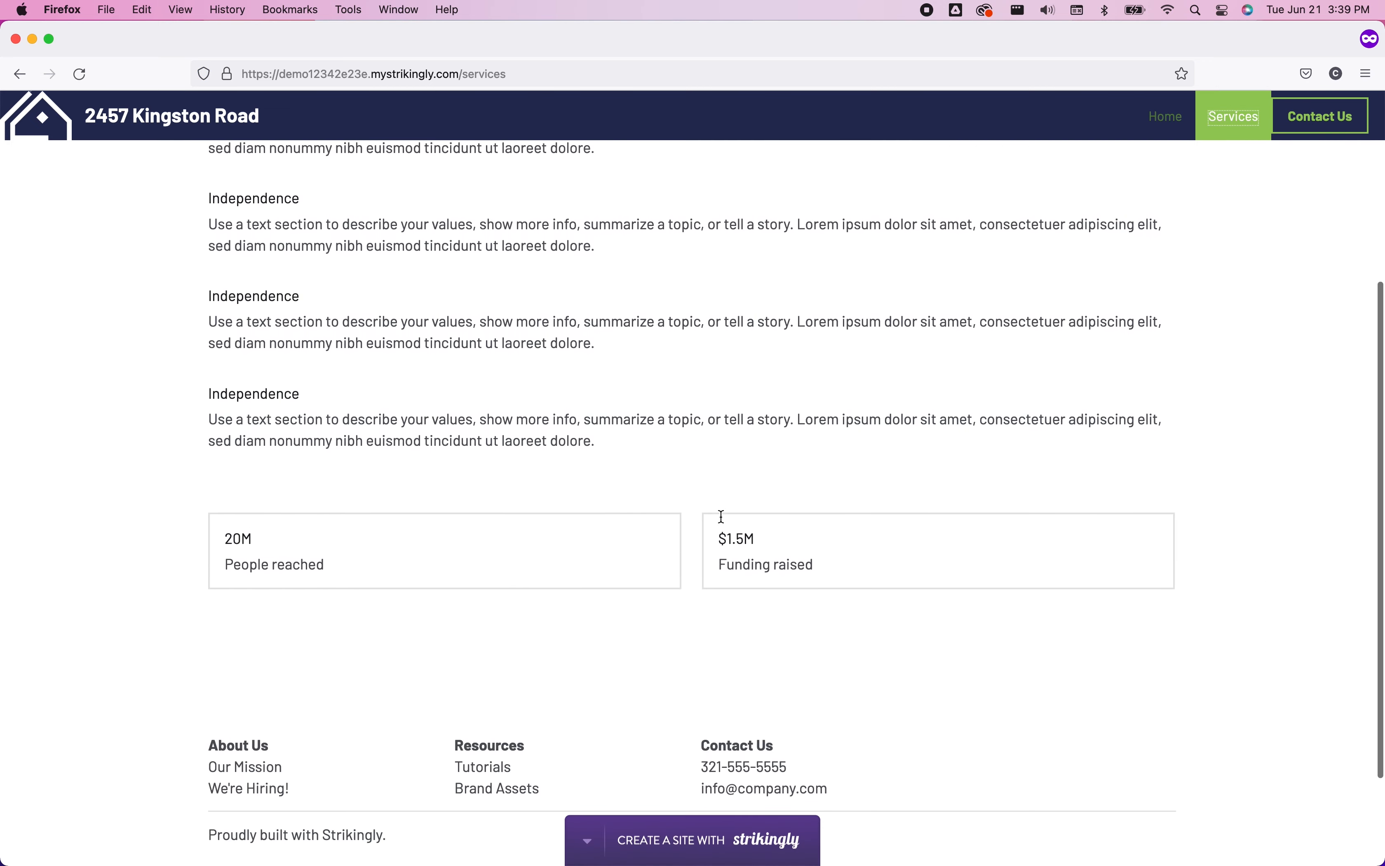
{"action": "scroll", "coordinate": [723, 517], "scroll_direction": "down", "scroll_amount": 2}
{"action": "scroll", "coordinate": [723, 516], "scroll_direction": "up", "scroll_amount": 7}
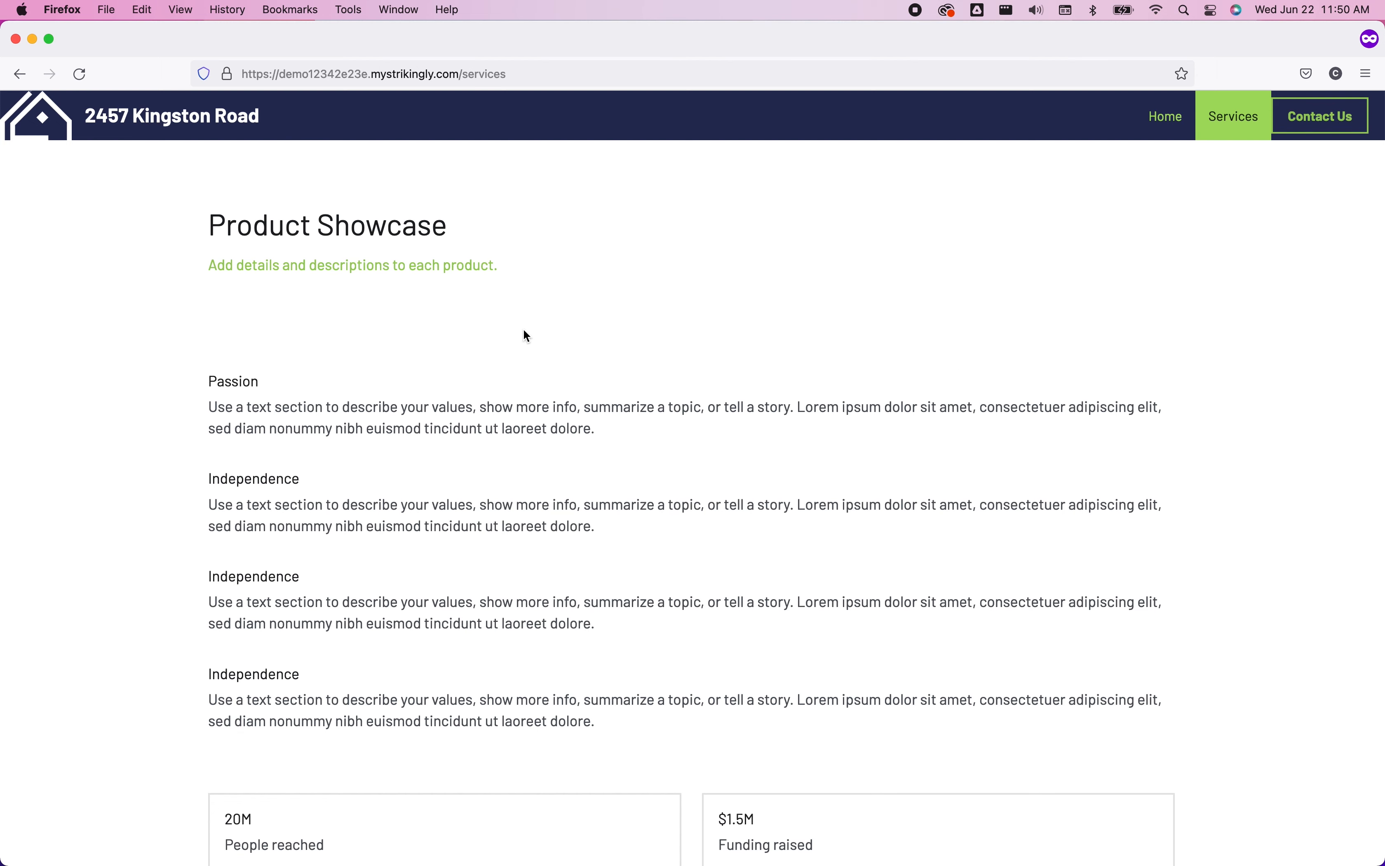
{"action": "key", "text": "ctrl+shift+Tab"}
{"action": "left_click", "coordinate": [952, 334]}
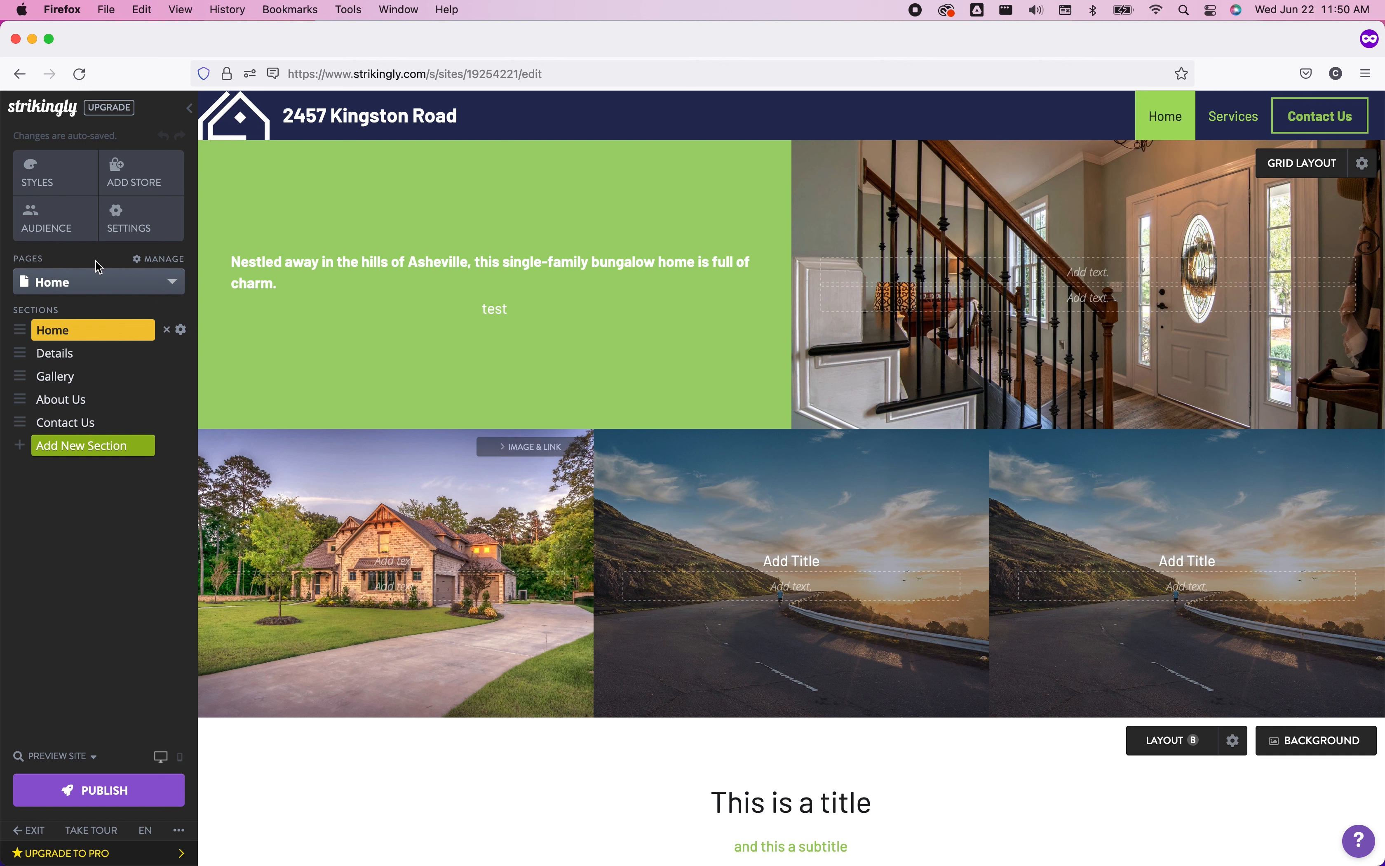
Step: Try swapping the color scheme's primary and secondary colors and swap them back, then set the secondary color to crimson #BE2748
{"action": "left_click", "coordinate": [53, 173]}
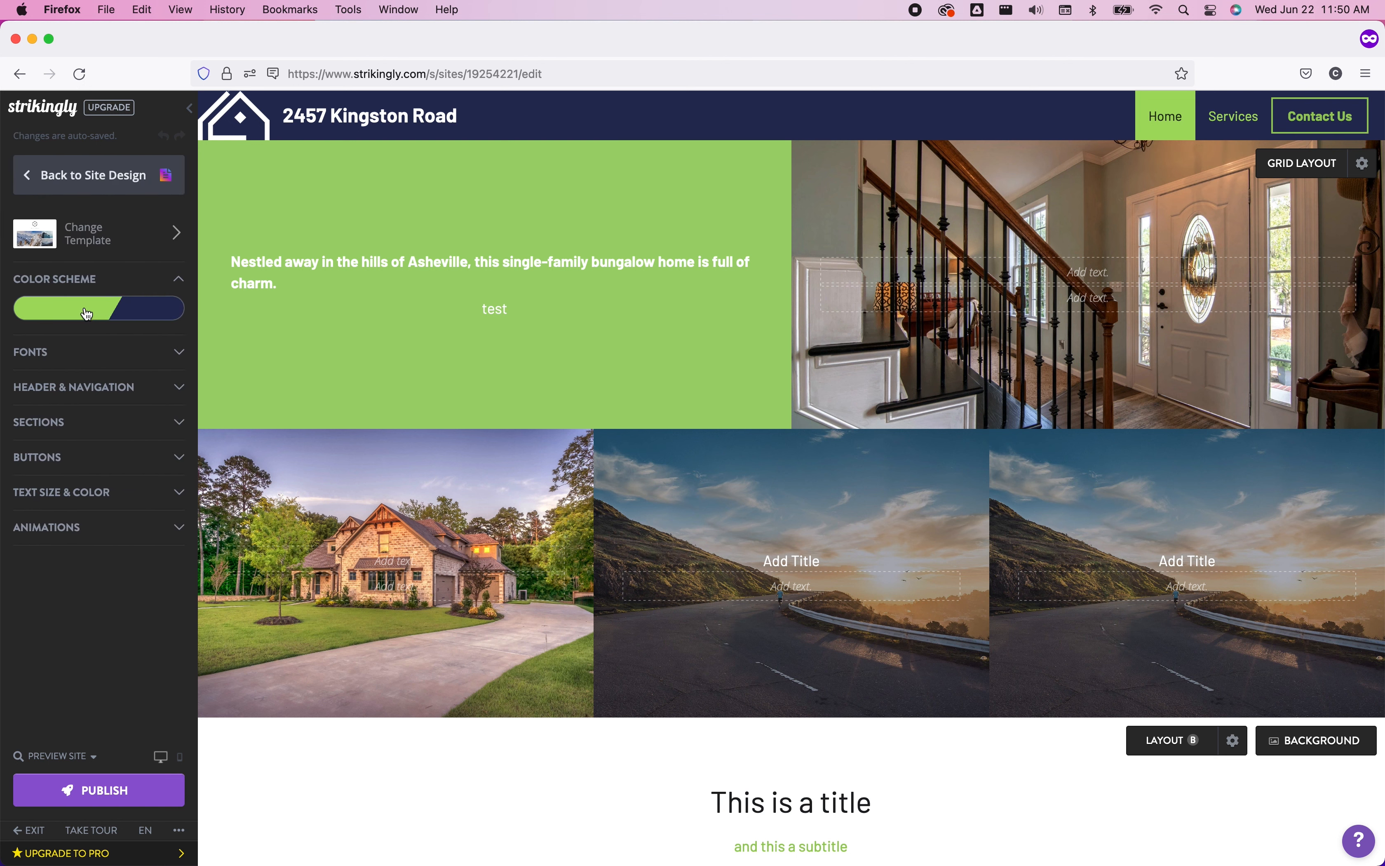
{"action": "left_click", "coordinate": [99, 311]}
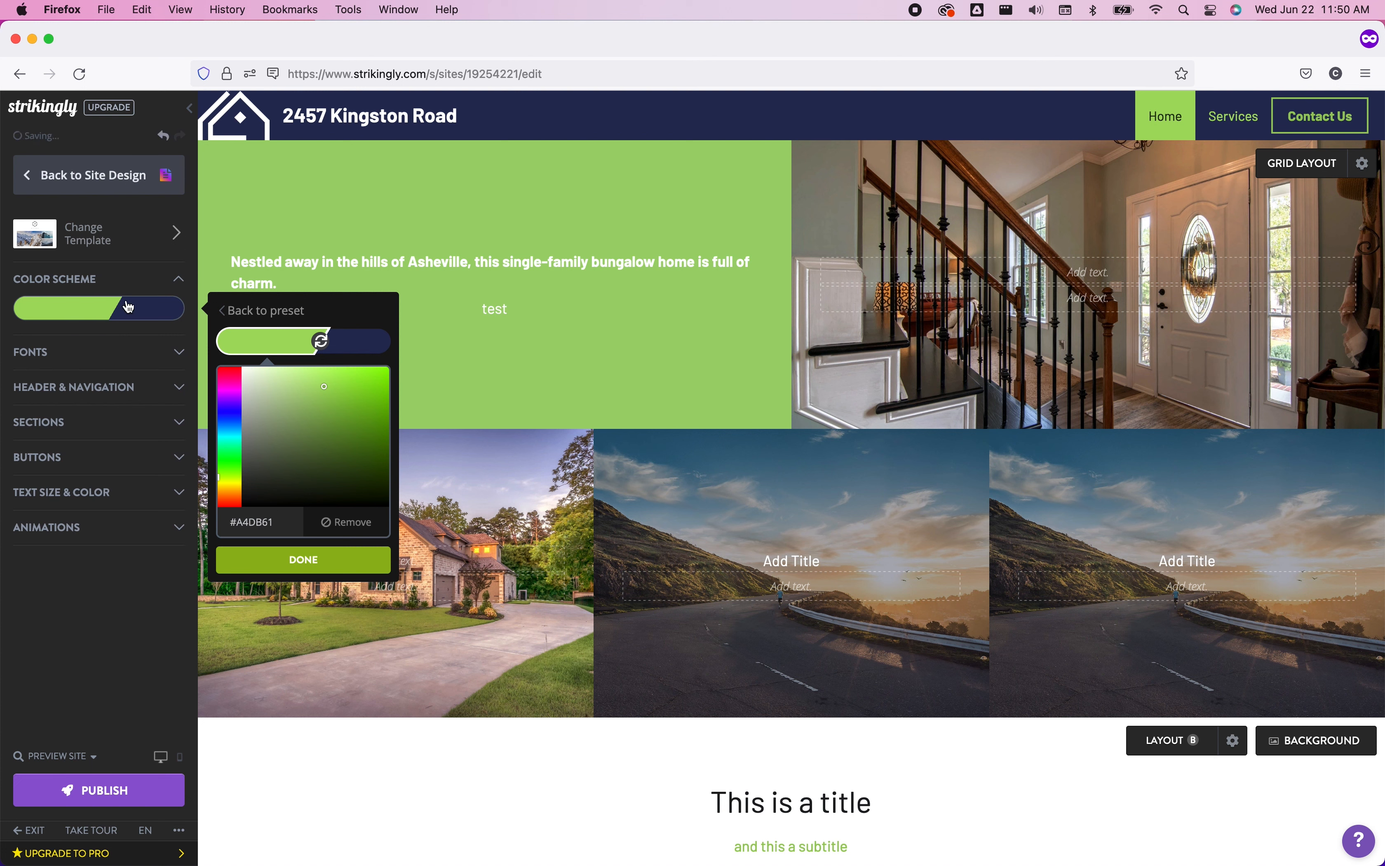
{"action": "left_click", "coordinate": [321, 342]}
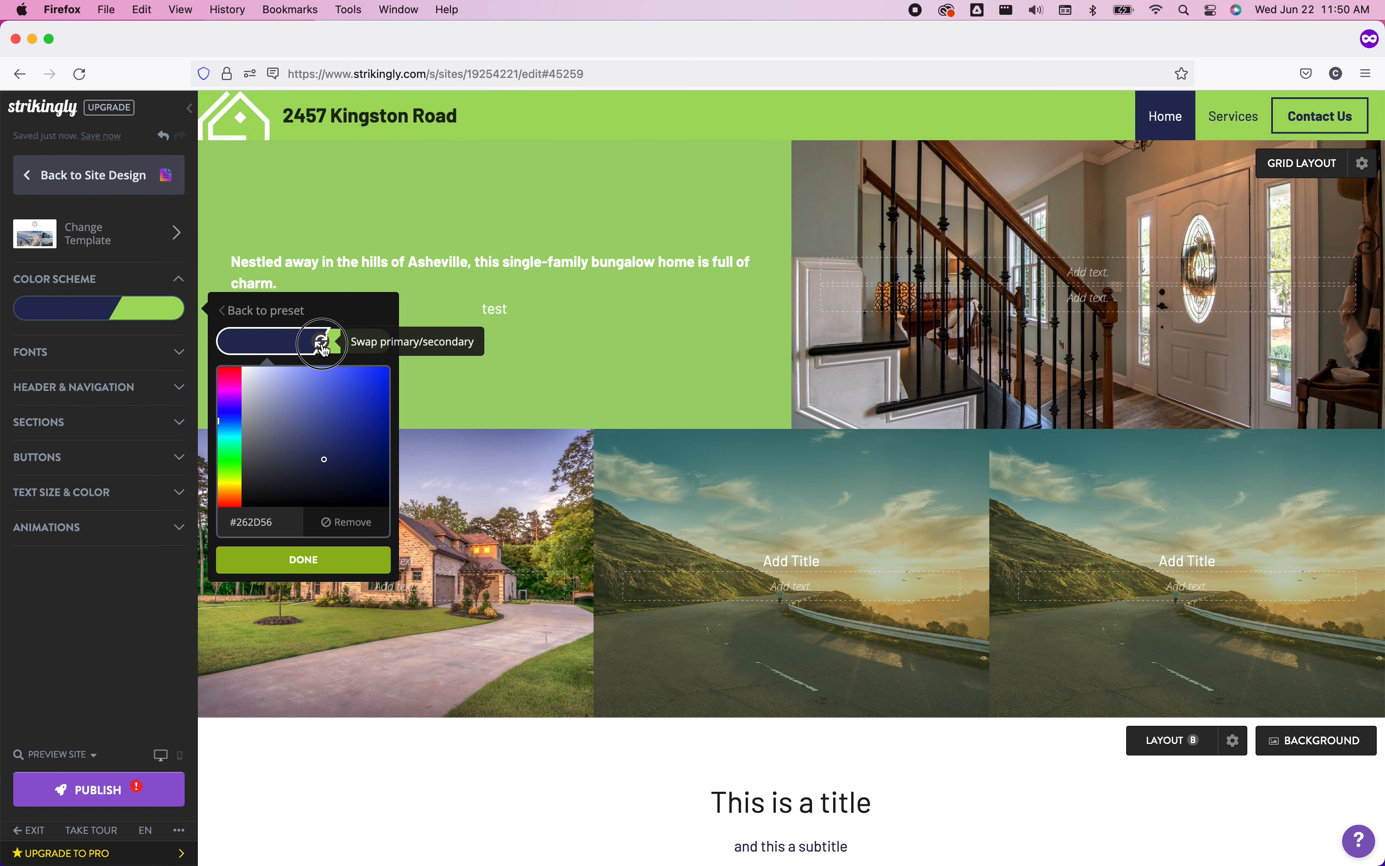
{"action": "left_click", "coordinate": [322, 341]}
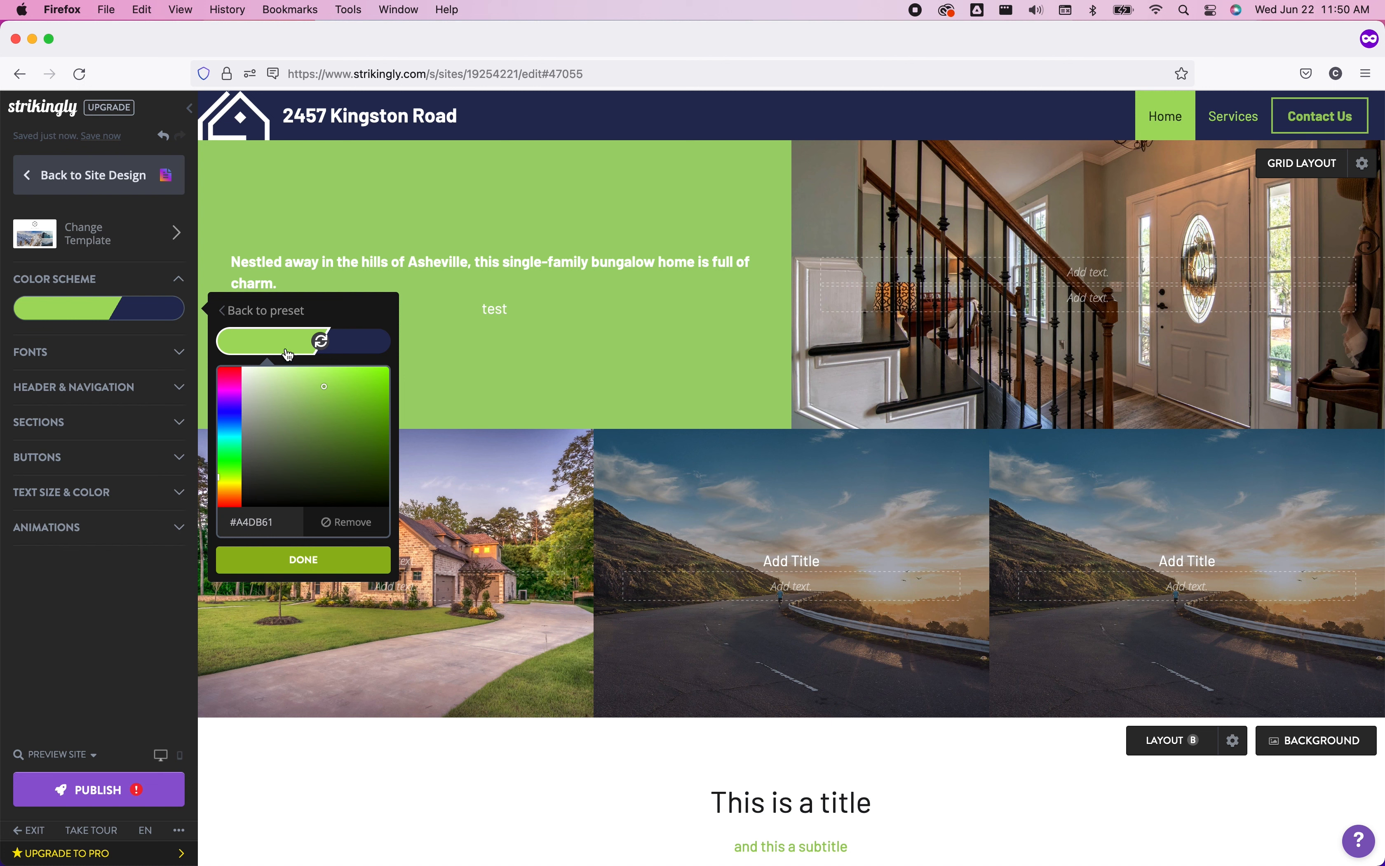
{"action": "left_click", "coordinate": [362, 353]}
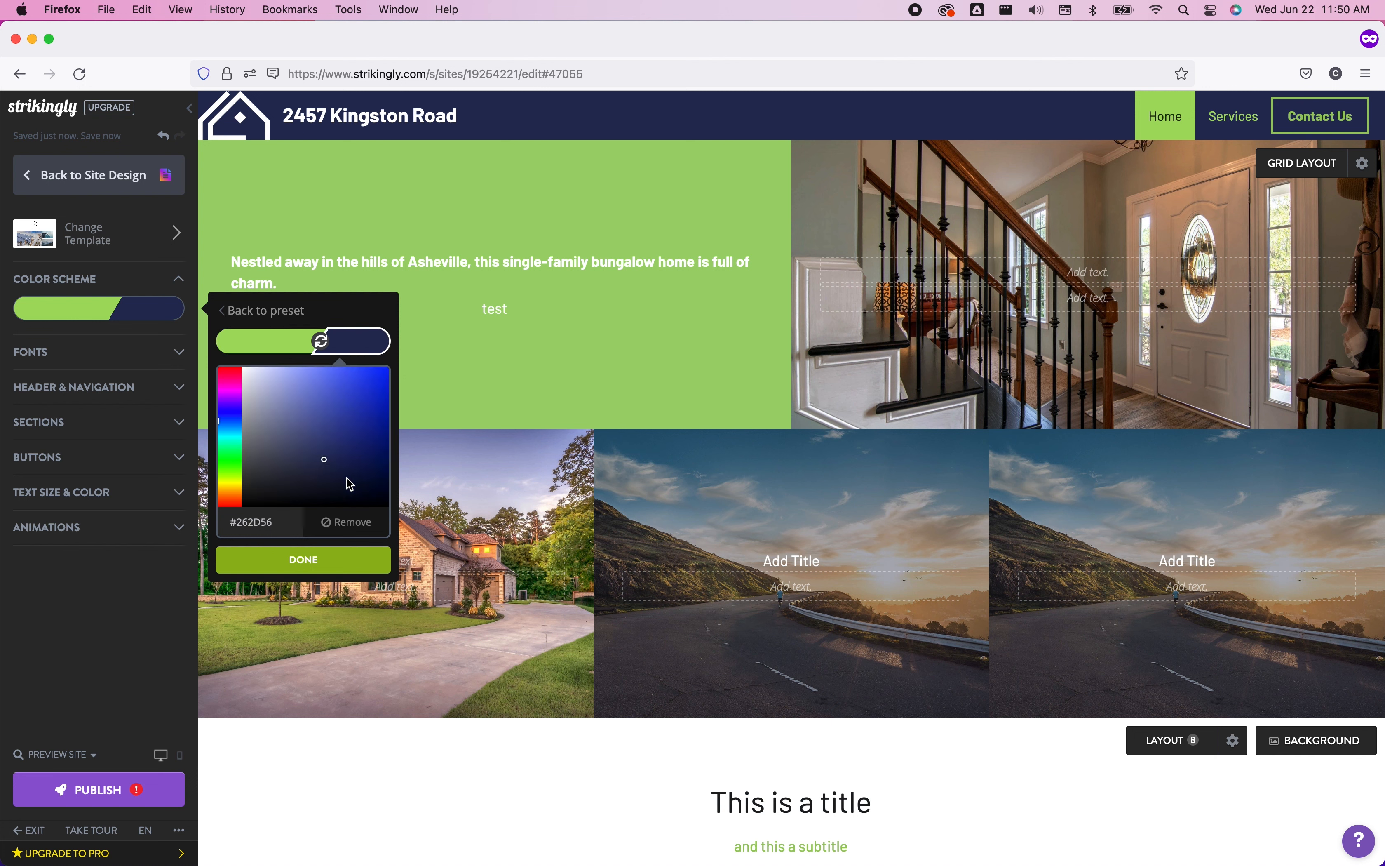
{"action": "left_click", "coordinate": [236, 378]}
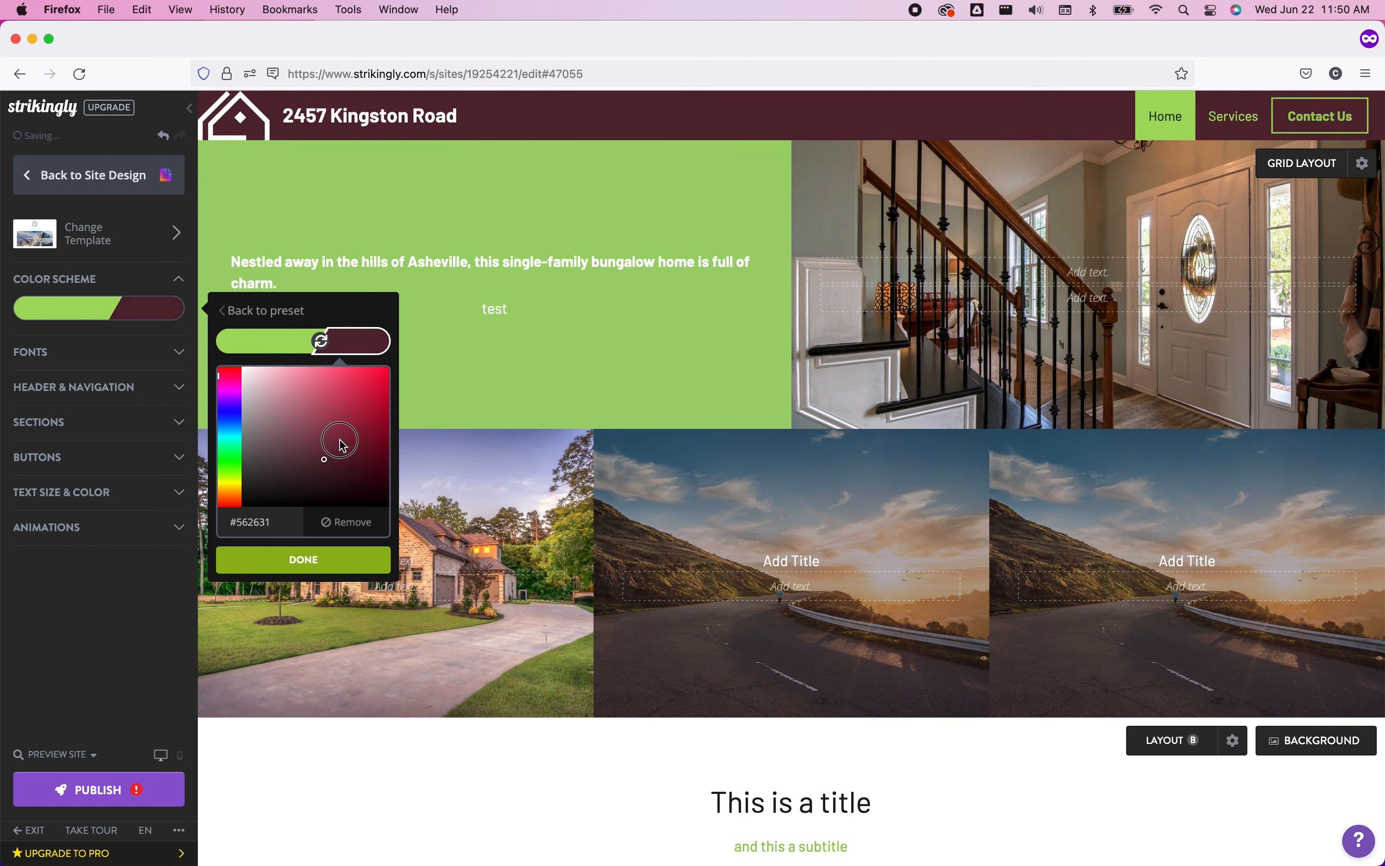
{"action": "left_click", "coordinate": [371, 392]}
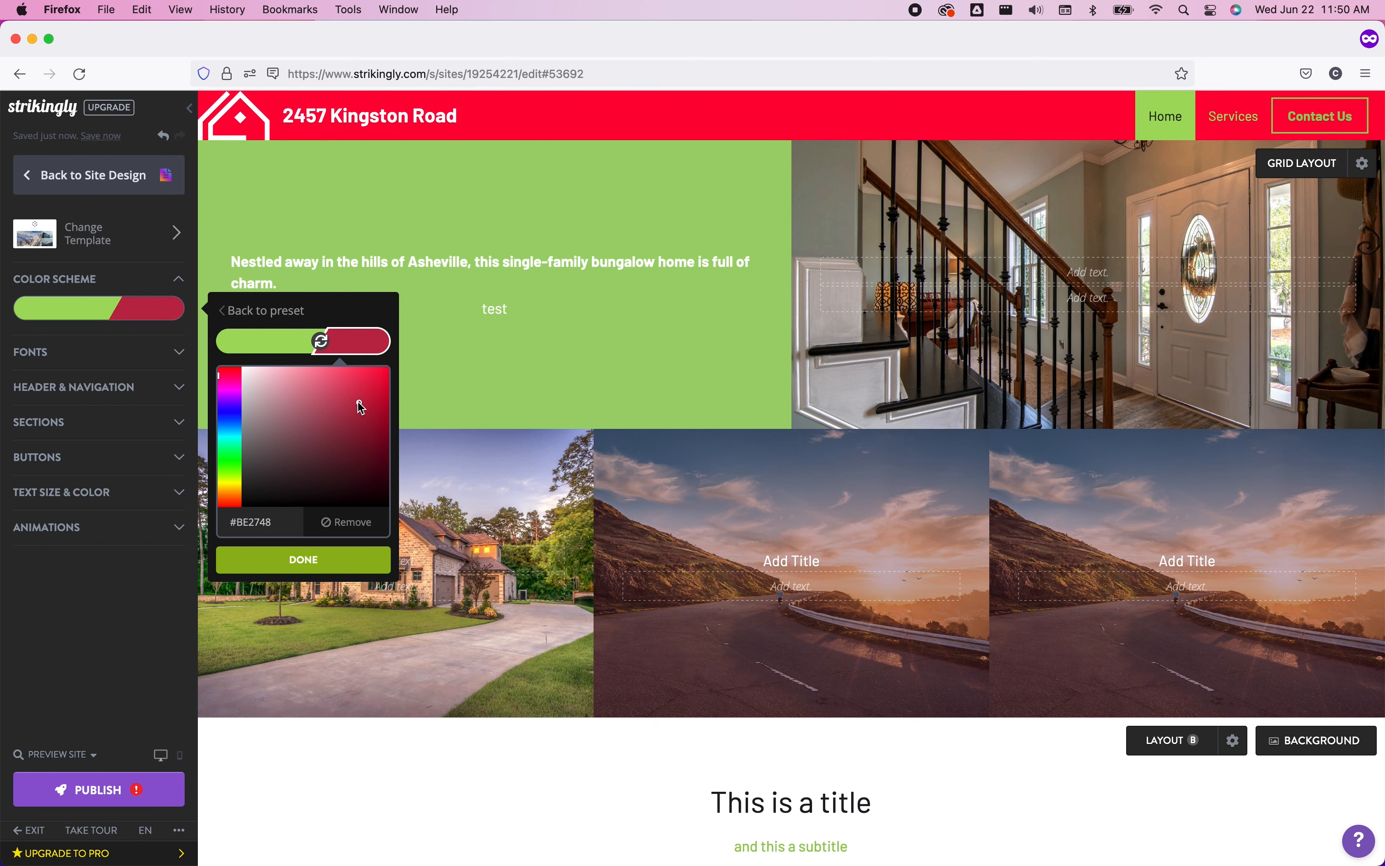
Step: Set the color scheme's primary color to light blue #61C8DB, check it down the Home page, and finish the color editing
{"action": "left_click", "coordinate": [296, 343]}
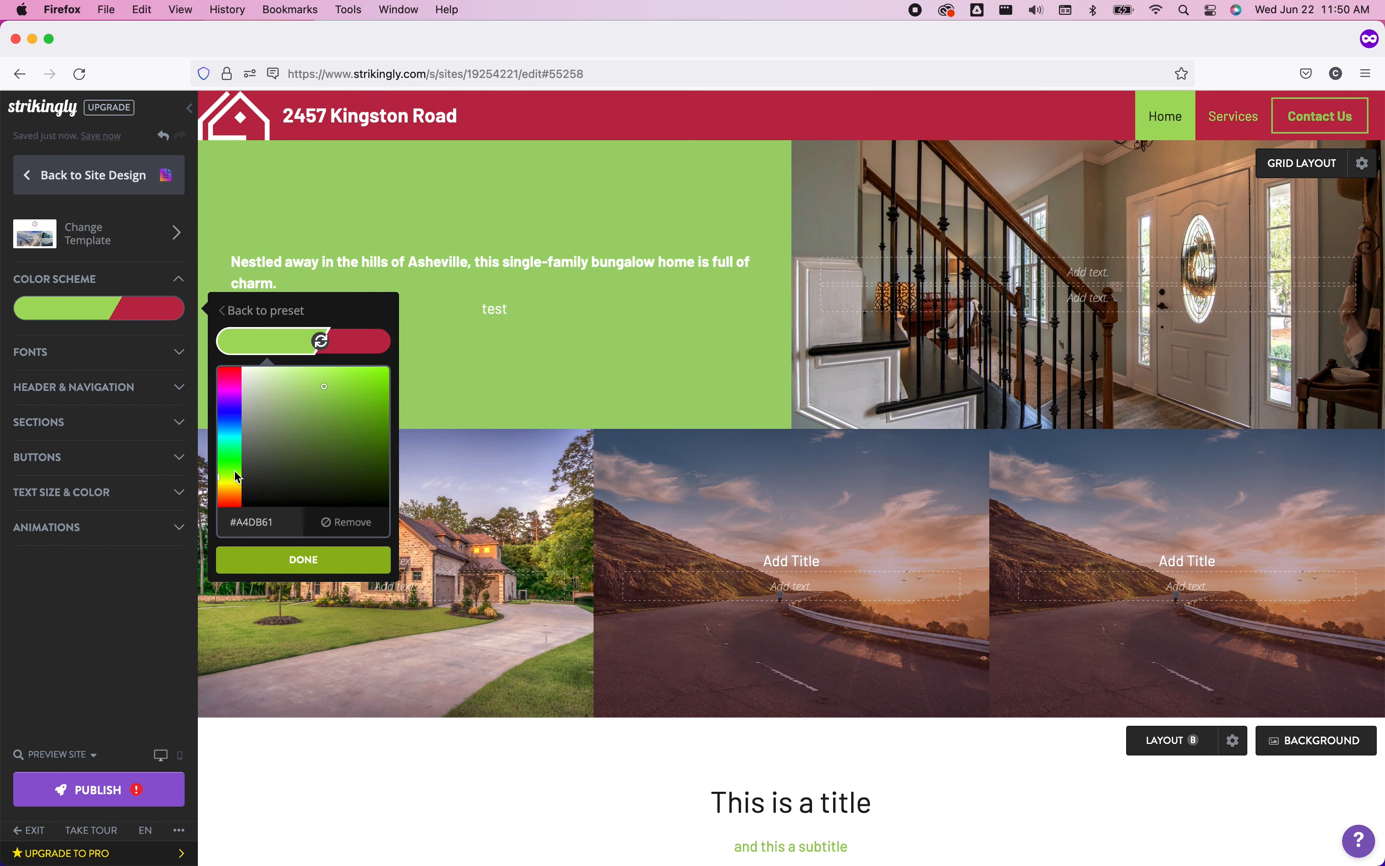
{"action": "left_click", "coordinate": [228, 438]}
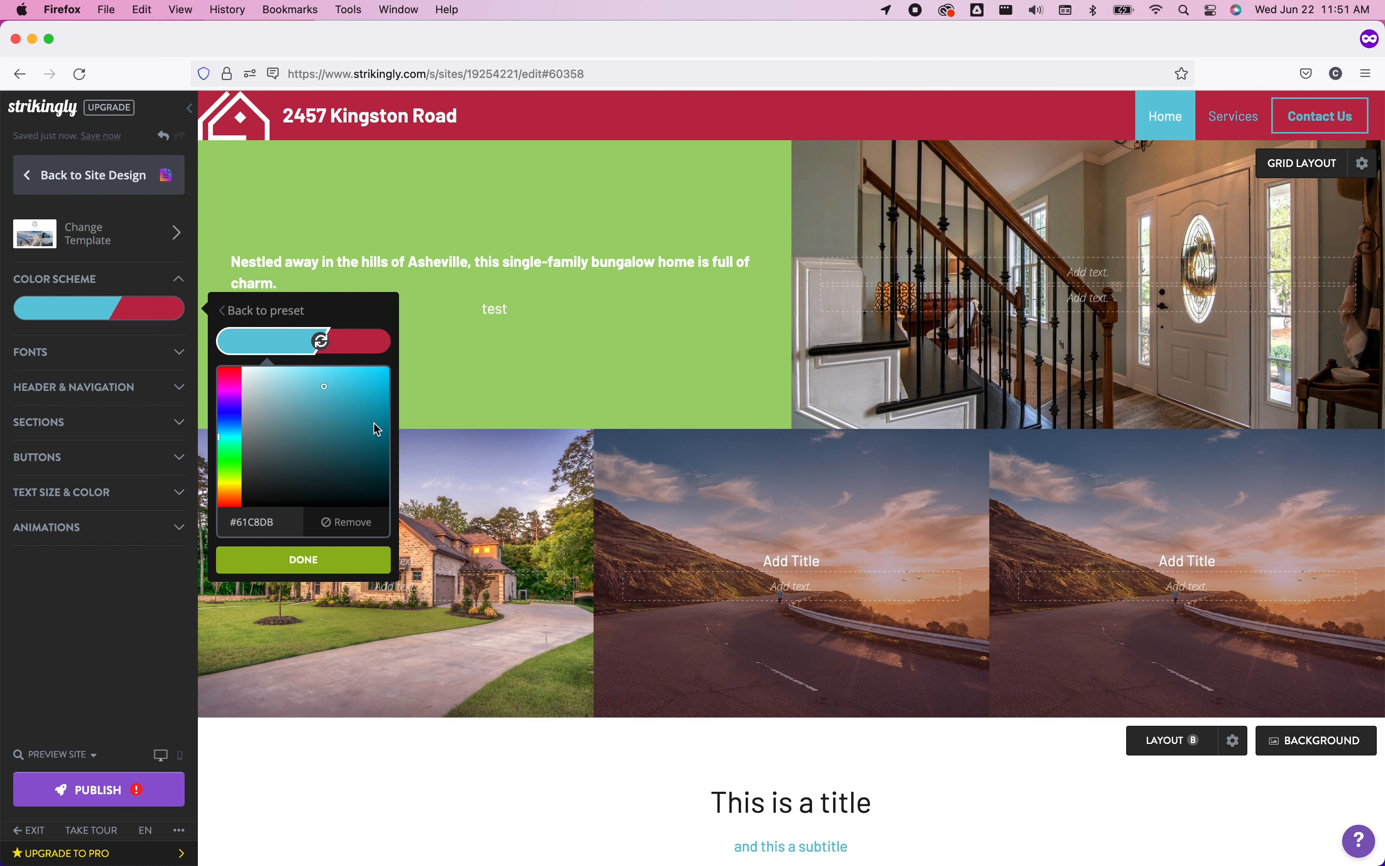
{"action": "scroll", "coordinate": [709, 510], "scroll_direction": "down", "scroll_amount": 20}
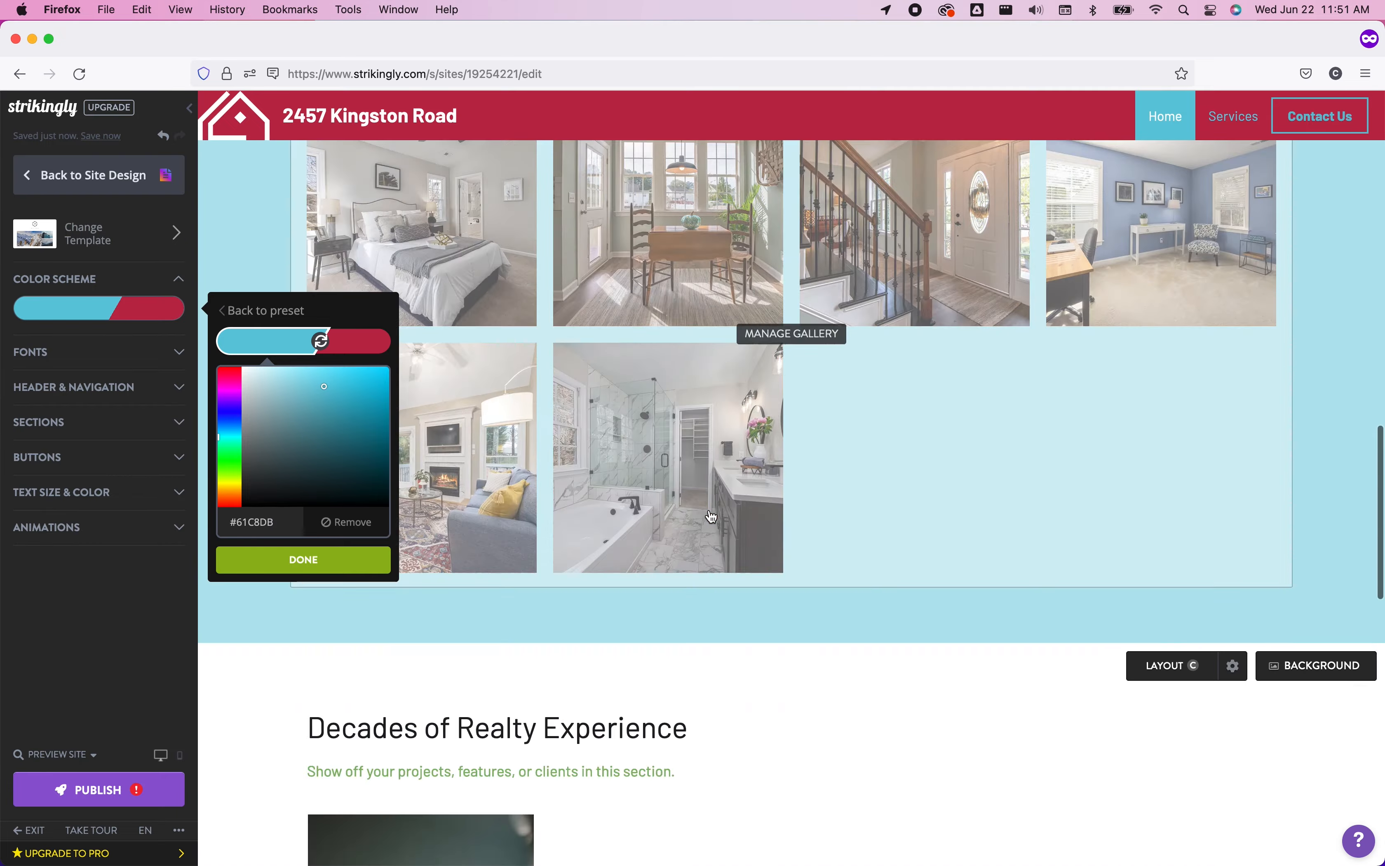
{"action": "scroll", "coordinate": [710, 509], "scroll_direction": "down", "scroll_amount": 5}
{"action": "scroll", "coordinate": [709, 509], "scroll_direction": "up", "scroll_amount": 10}
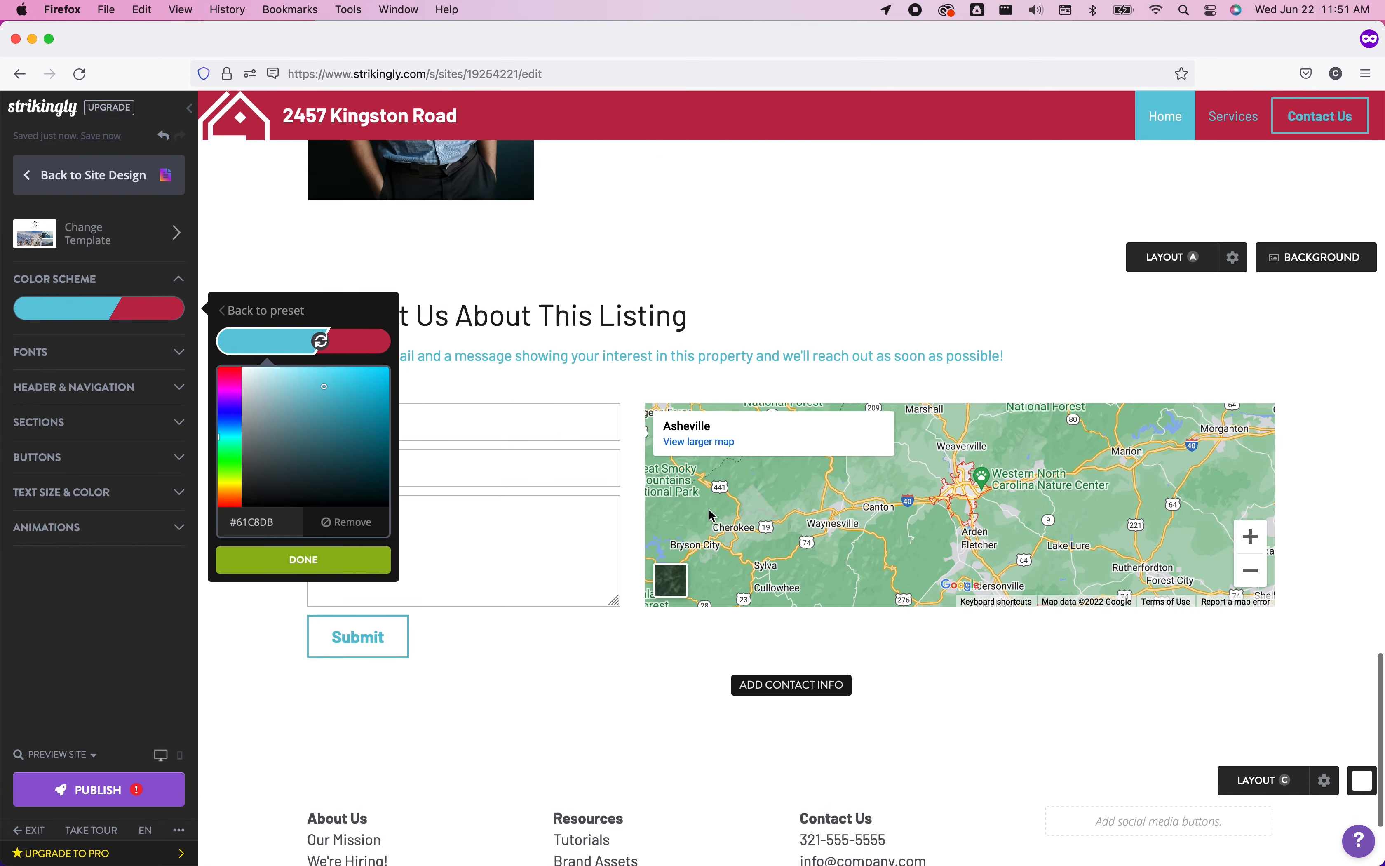
{"action": "scroll", "coordinate": [712, 516], "scroll_direction": "up", "scroll_amount": 15}
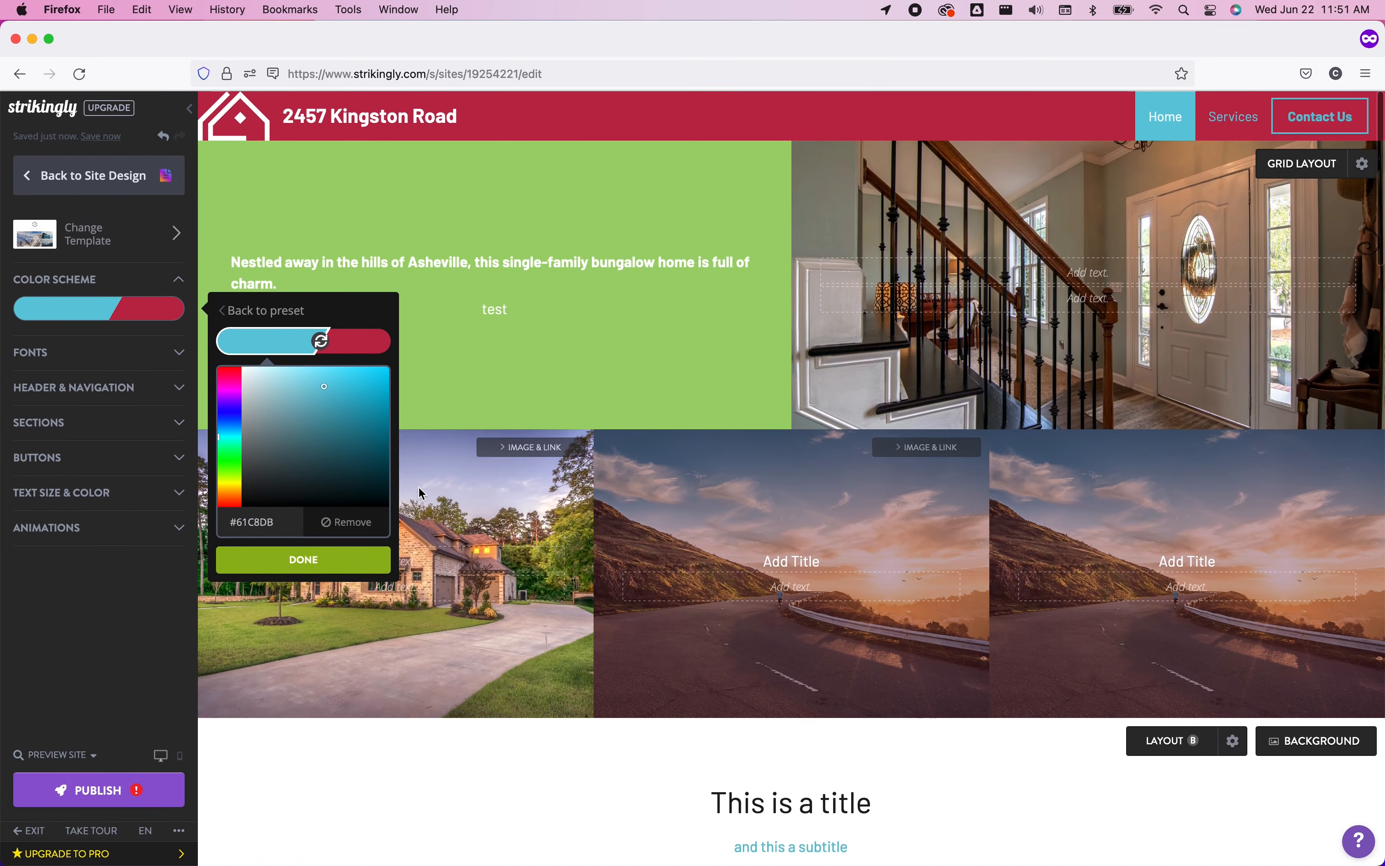
{"action": "left_click", "coordinate": [308, 560]}
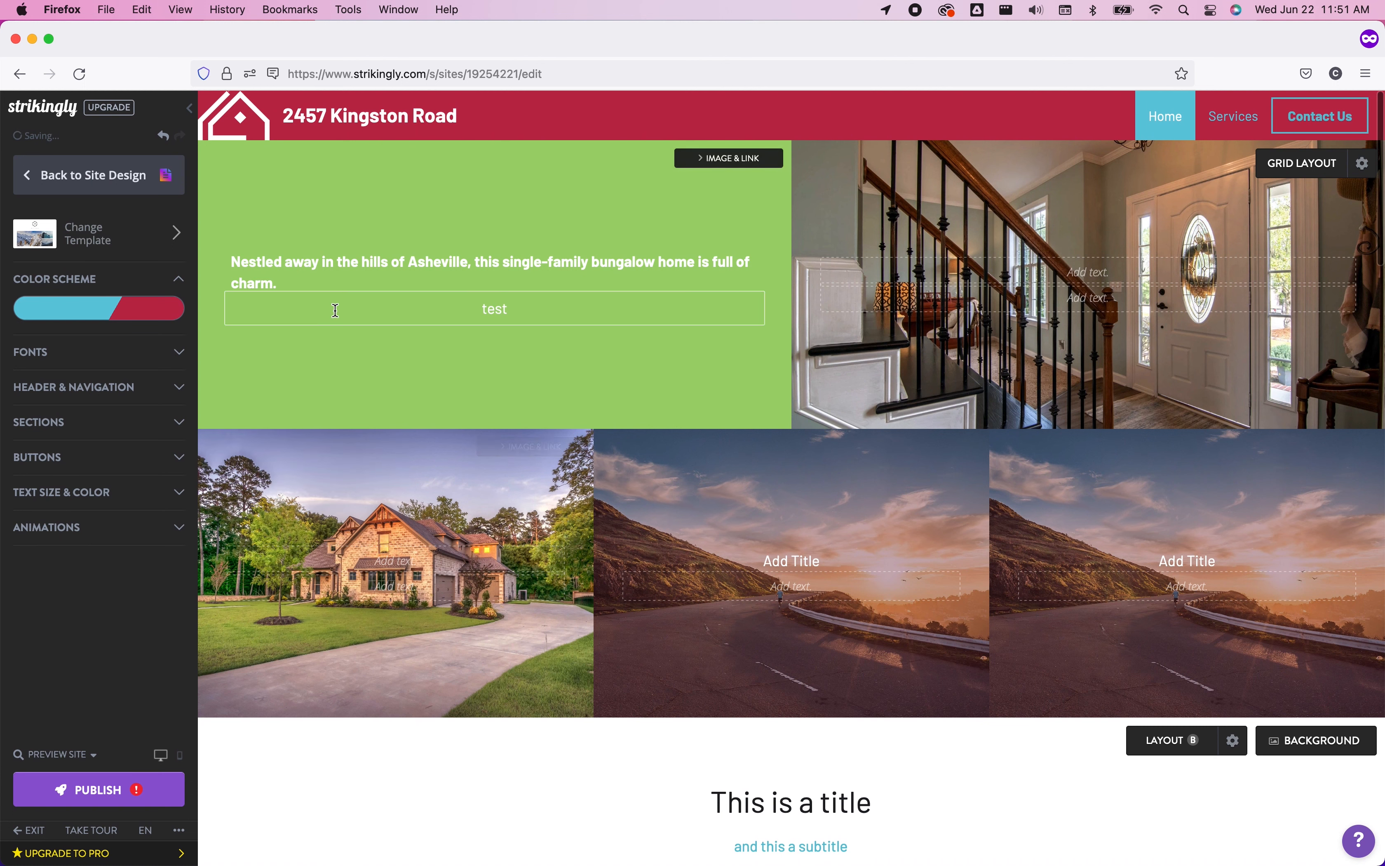
{"action": "left_click", "coordinate": [703, 159]}
{"action": "left_click", "coordinate": [731, 328]}
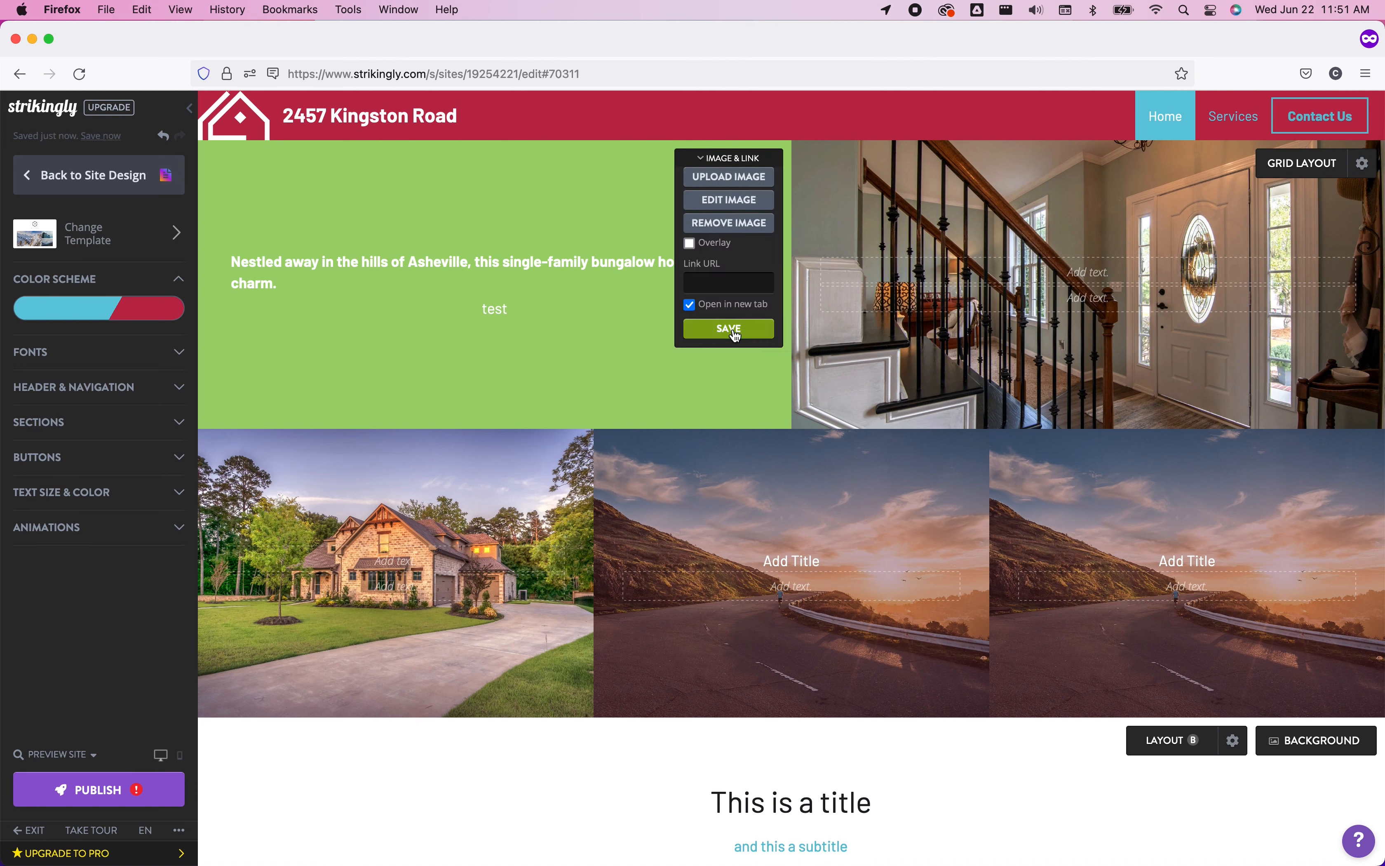
{"action": "left_click", "coordinate": [733, 159]}
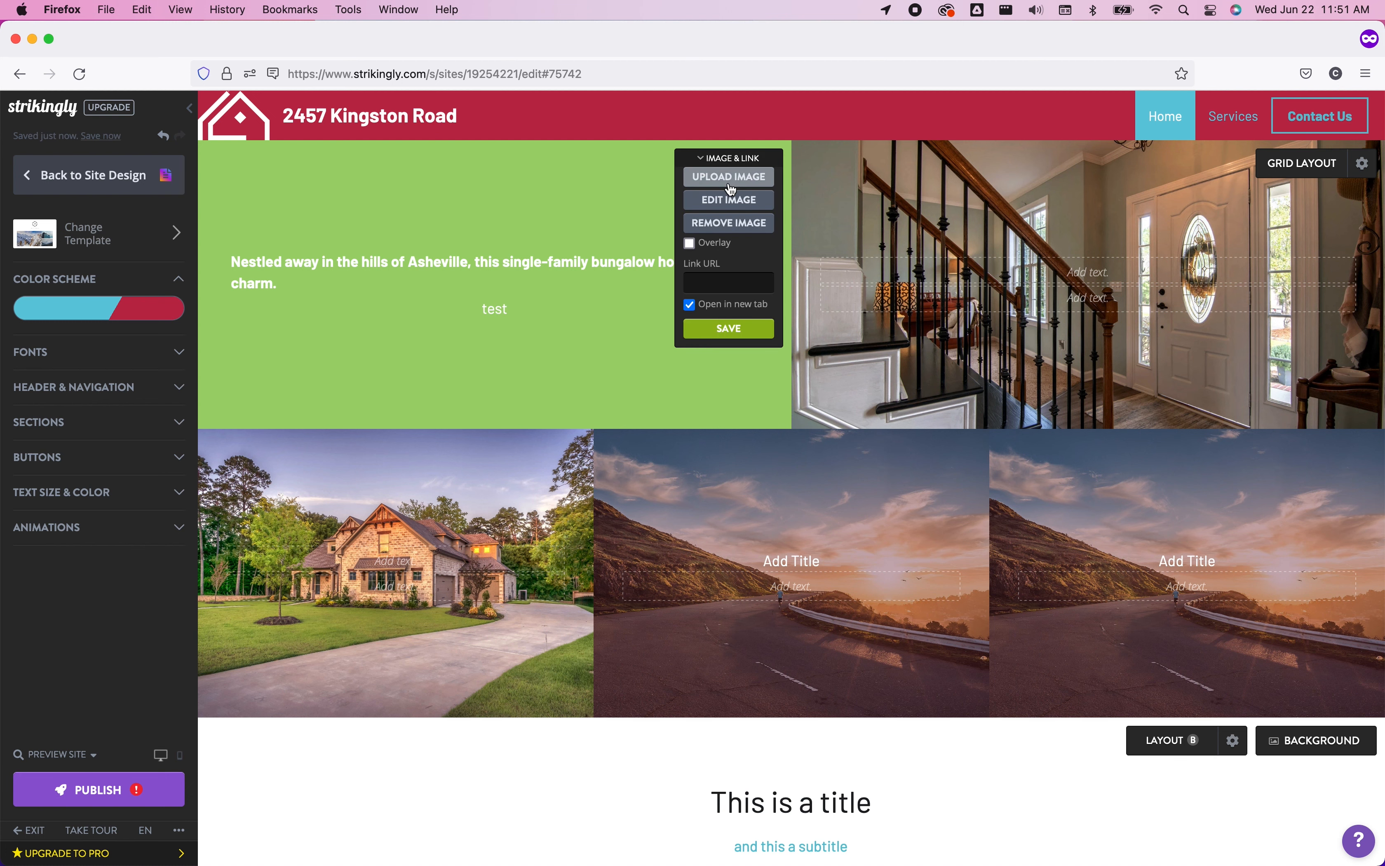
{"action": "left_click", "coordinate": [728, 206]}
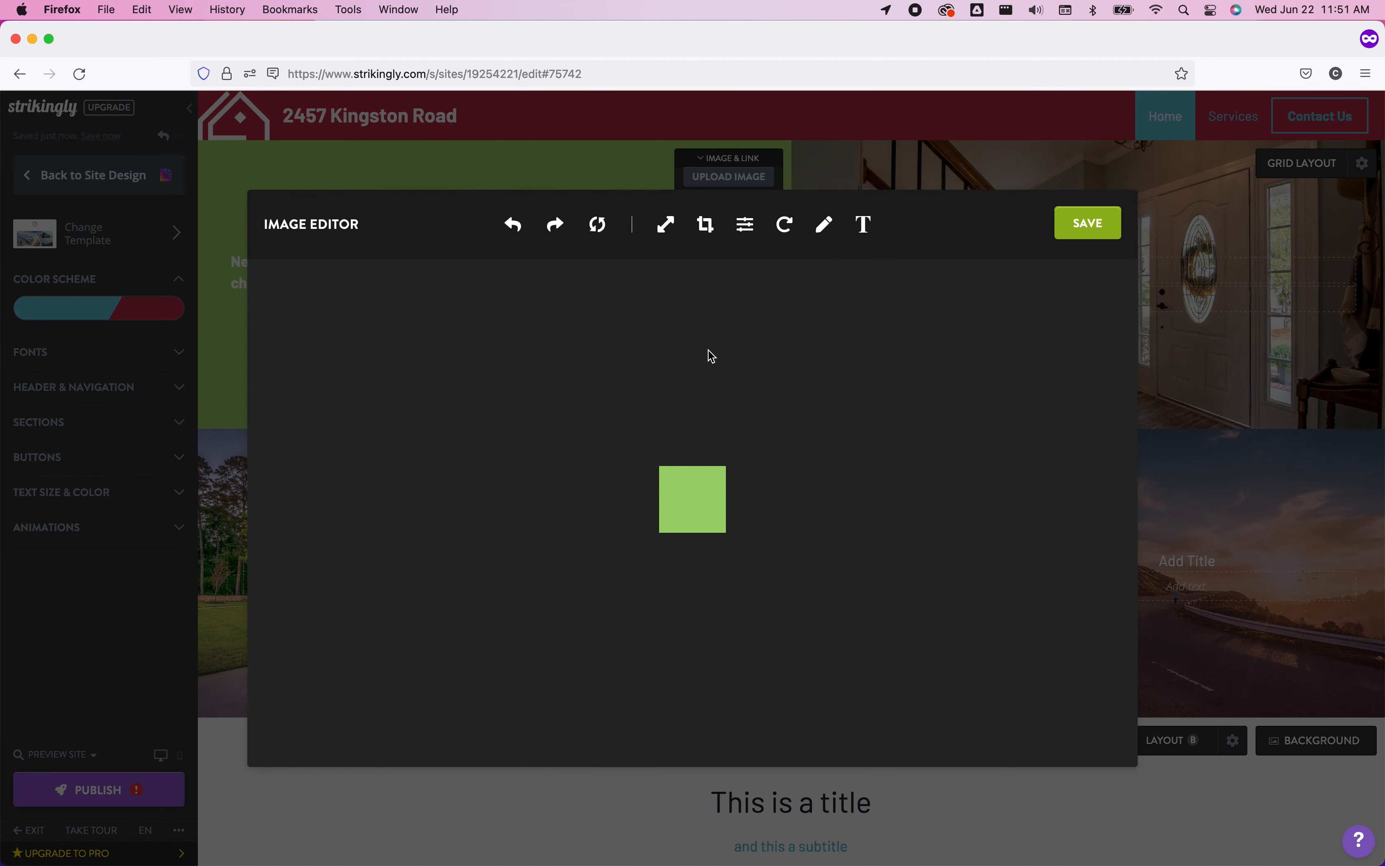
{"action": "left_click", "coordinate": [522, 168]}
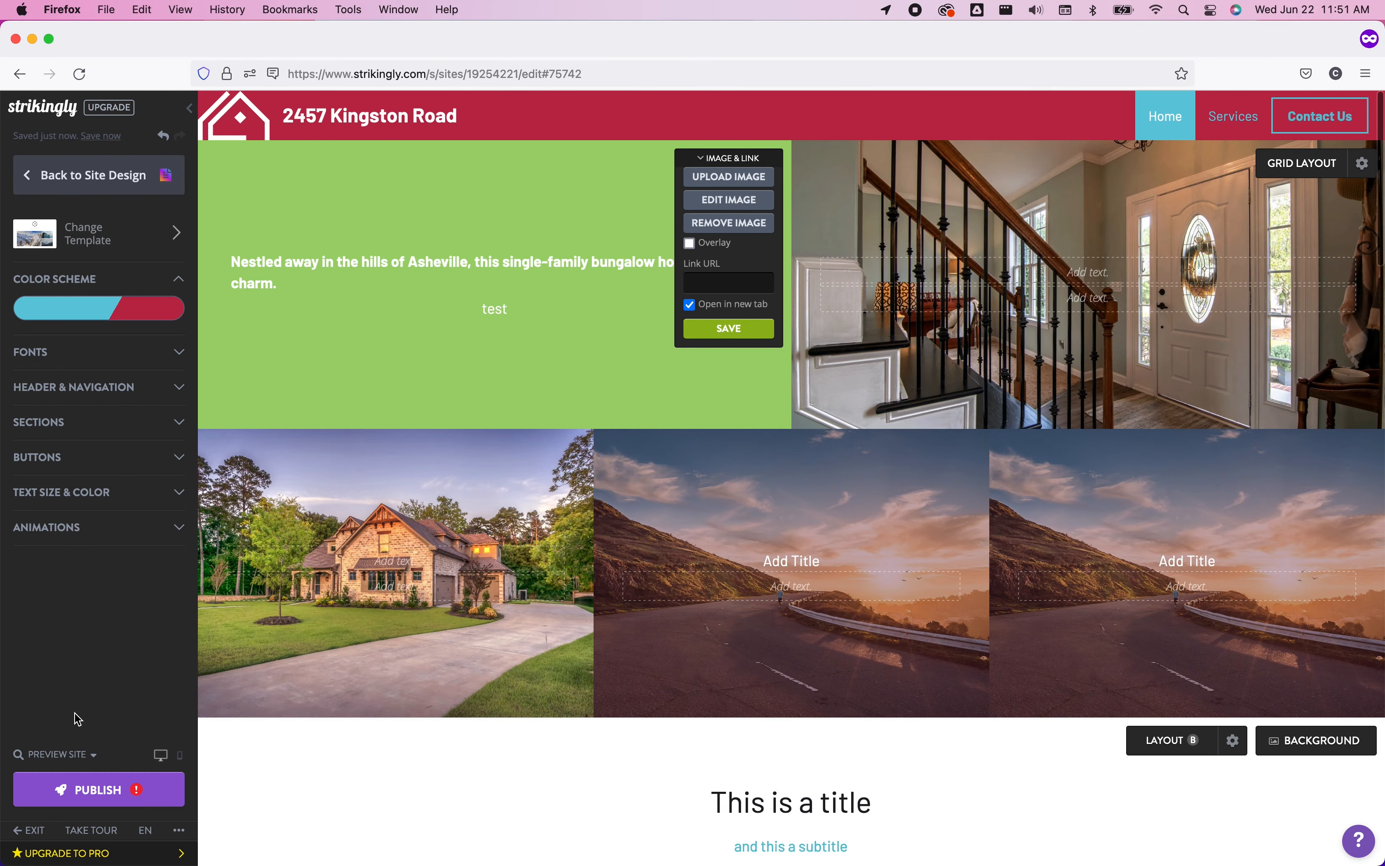
Step: Republish the site with the new color scheme and close the publishing dialog
{"action": "left_click", "coordinate": [83, 790]}
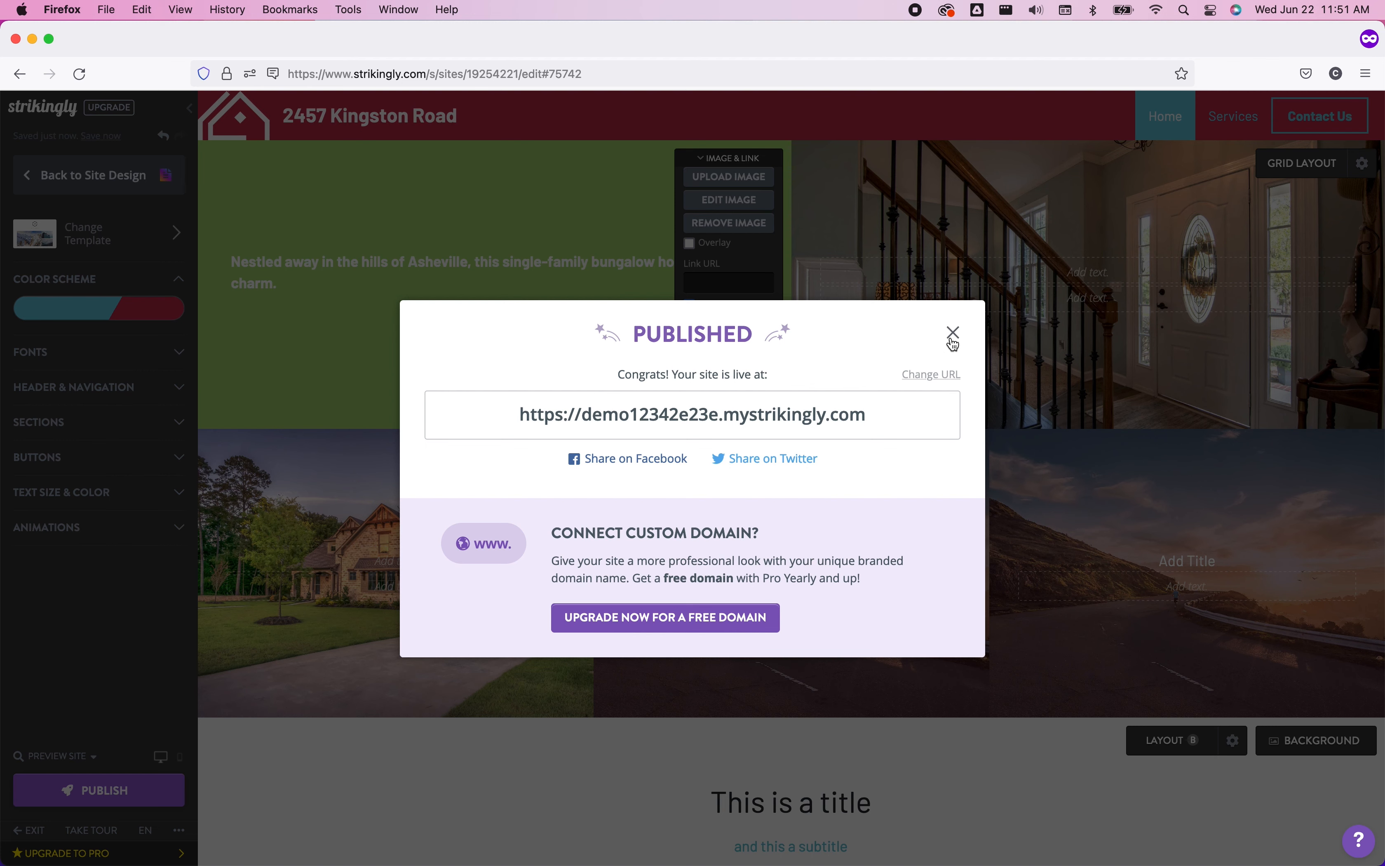
{"action": "left_click", "coordinate": [954, 335]}
Step: Set the site fonts to Bebas Neue for titles, Bad Script for headings and Arvo for buttons
{"action": "left_click", "coordinate": [180, 353]}
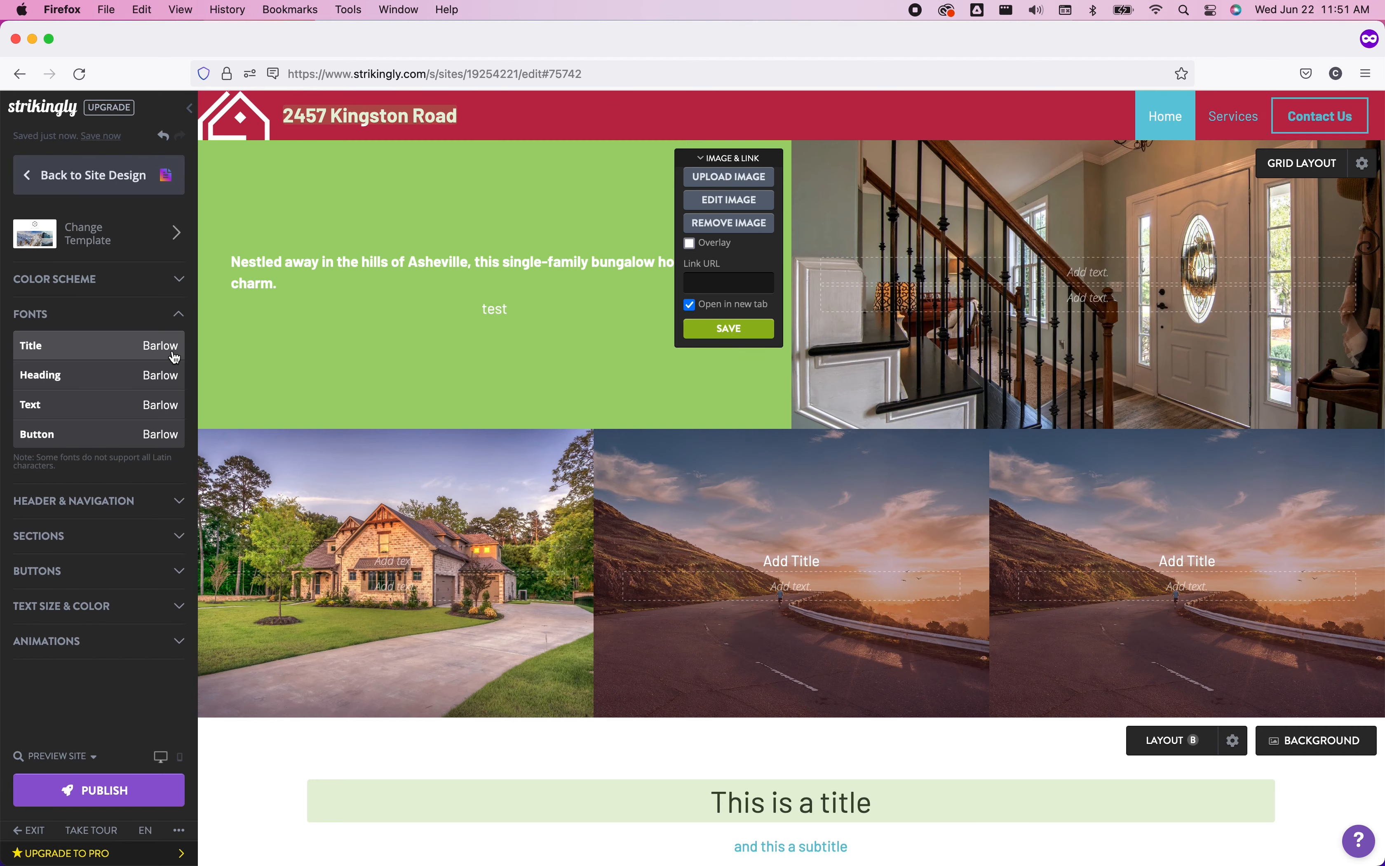
{"action": "left_click", "coordinate": [140, 347]}
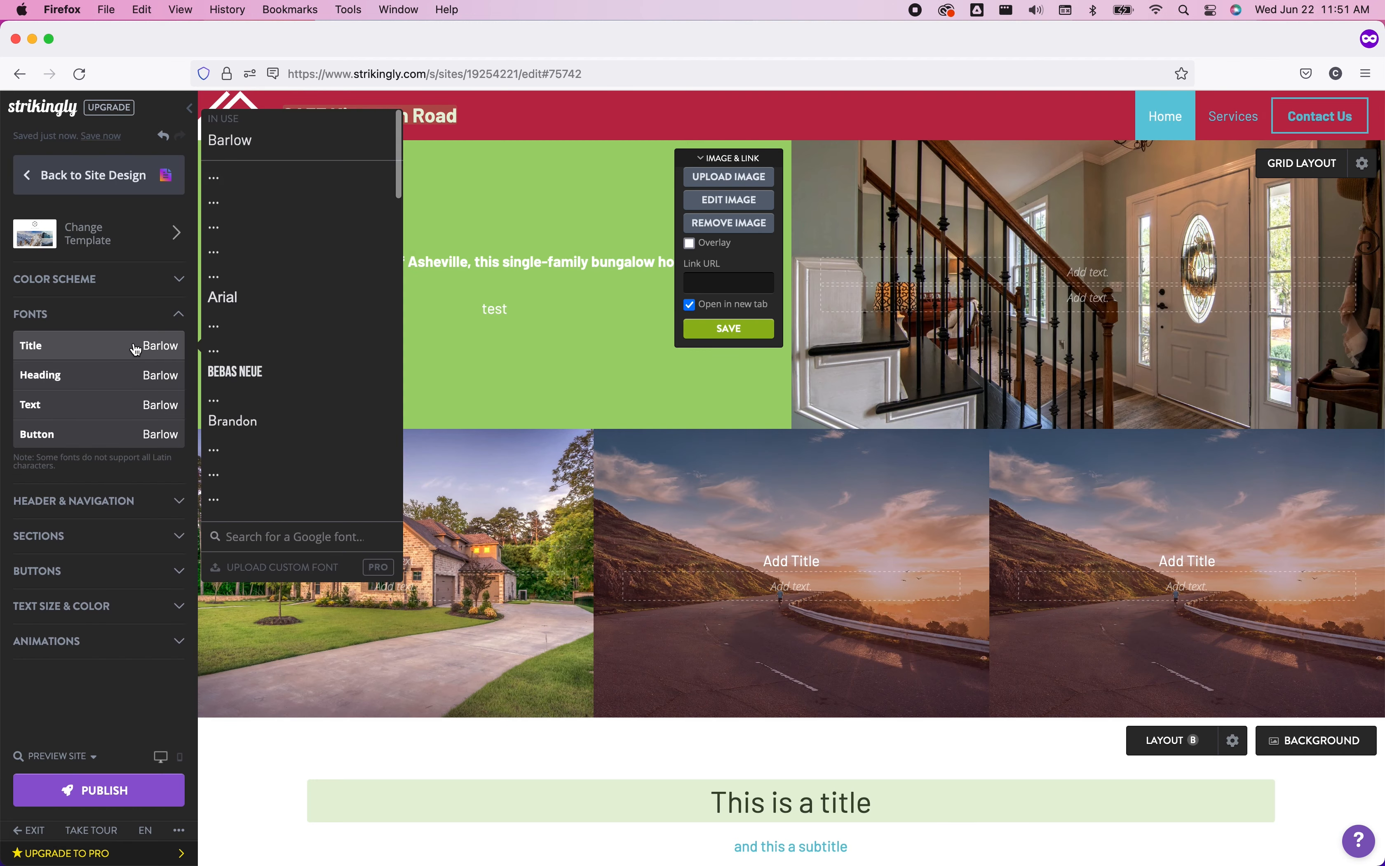
{"action": "left_click", "coordinate": [284, 372]}
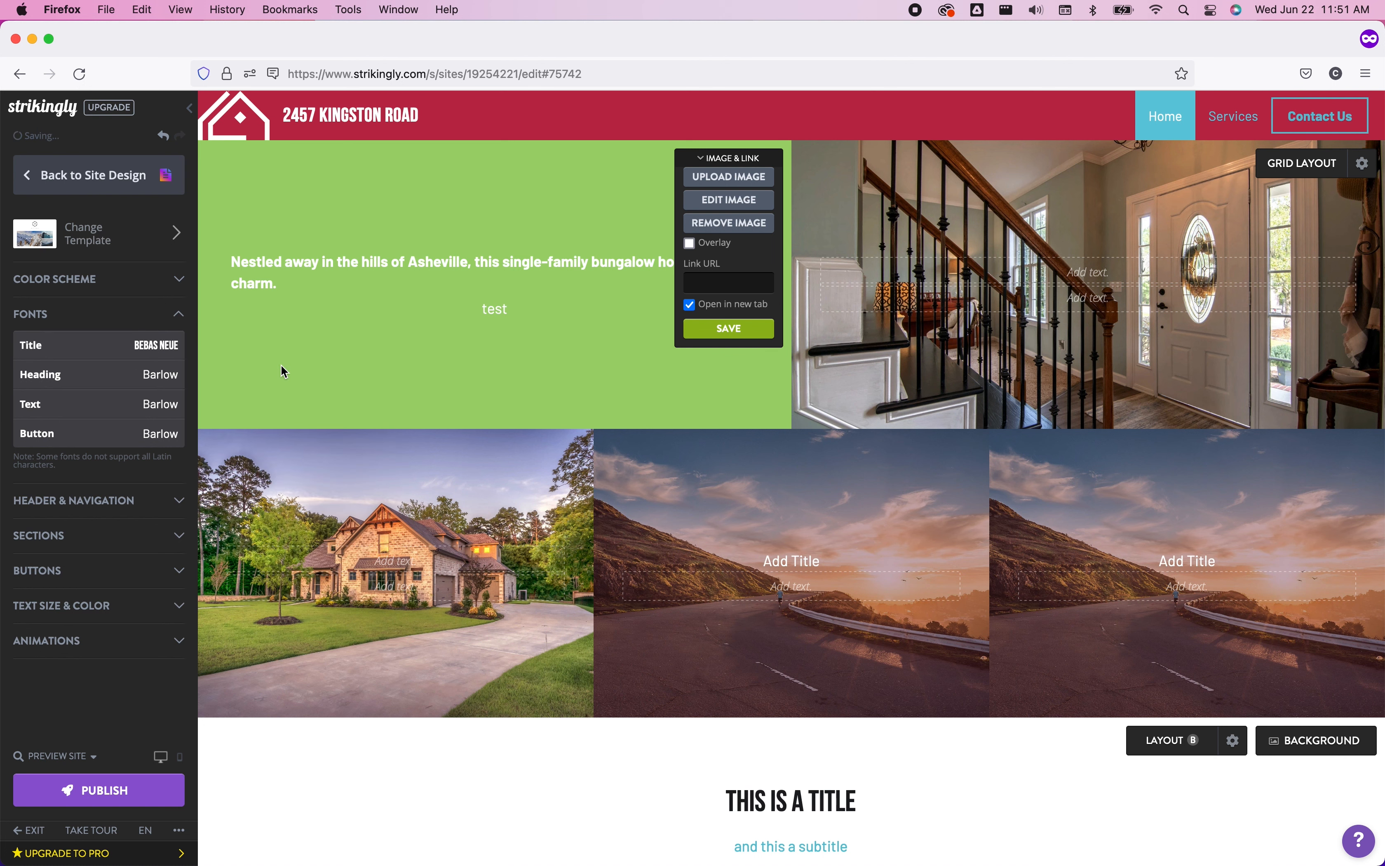
{"action": "left_click", "coordinate": [128, 376]}
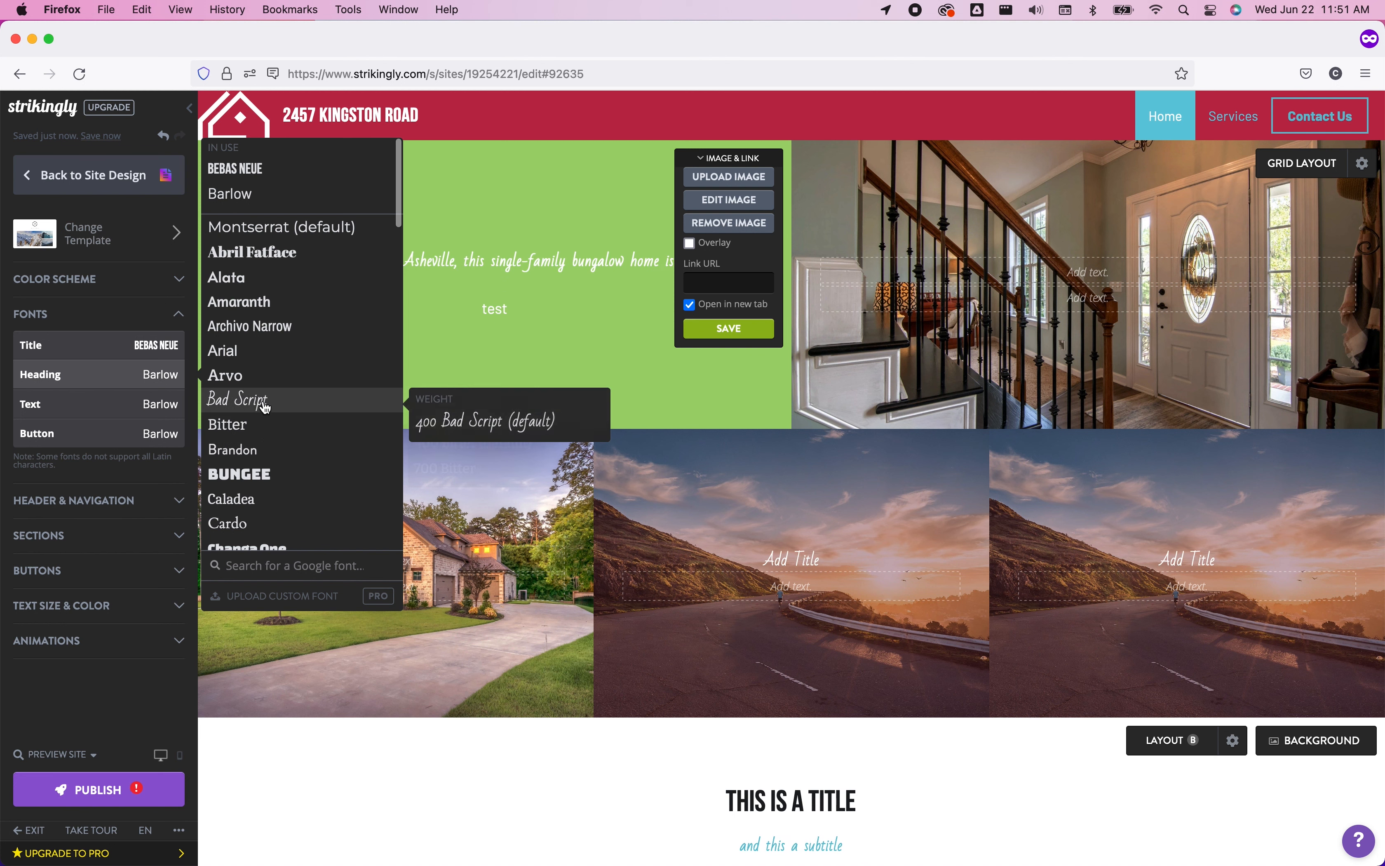
{"action": "left_click", "coordinate": [265, 406]}
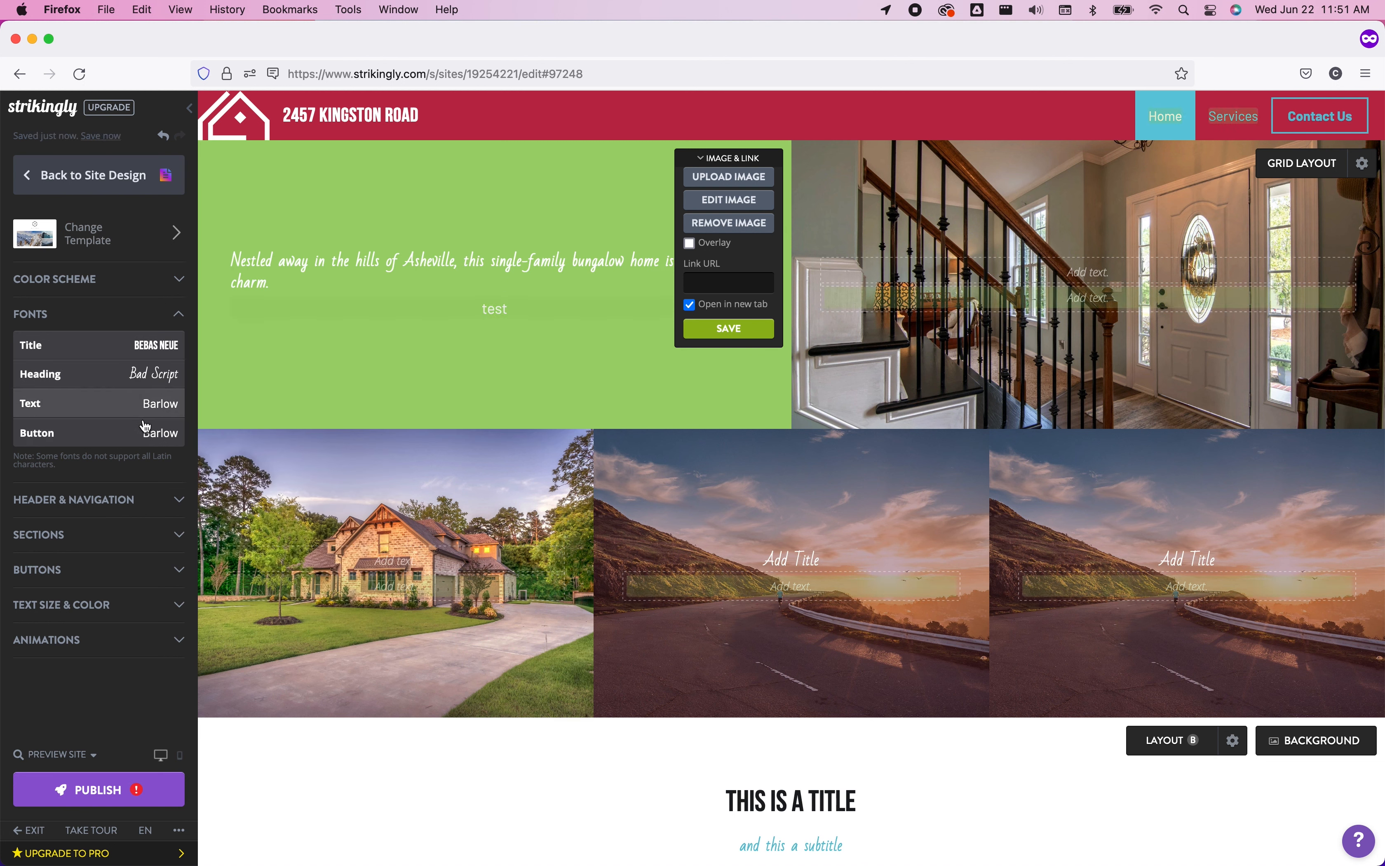
{"action": "left_click", "coordinate": [154, 436]}
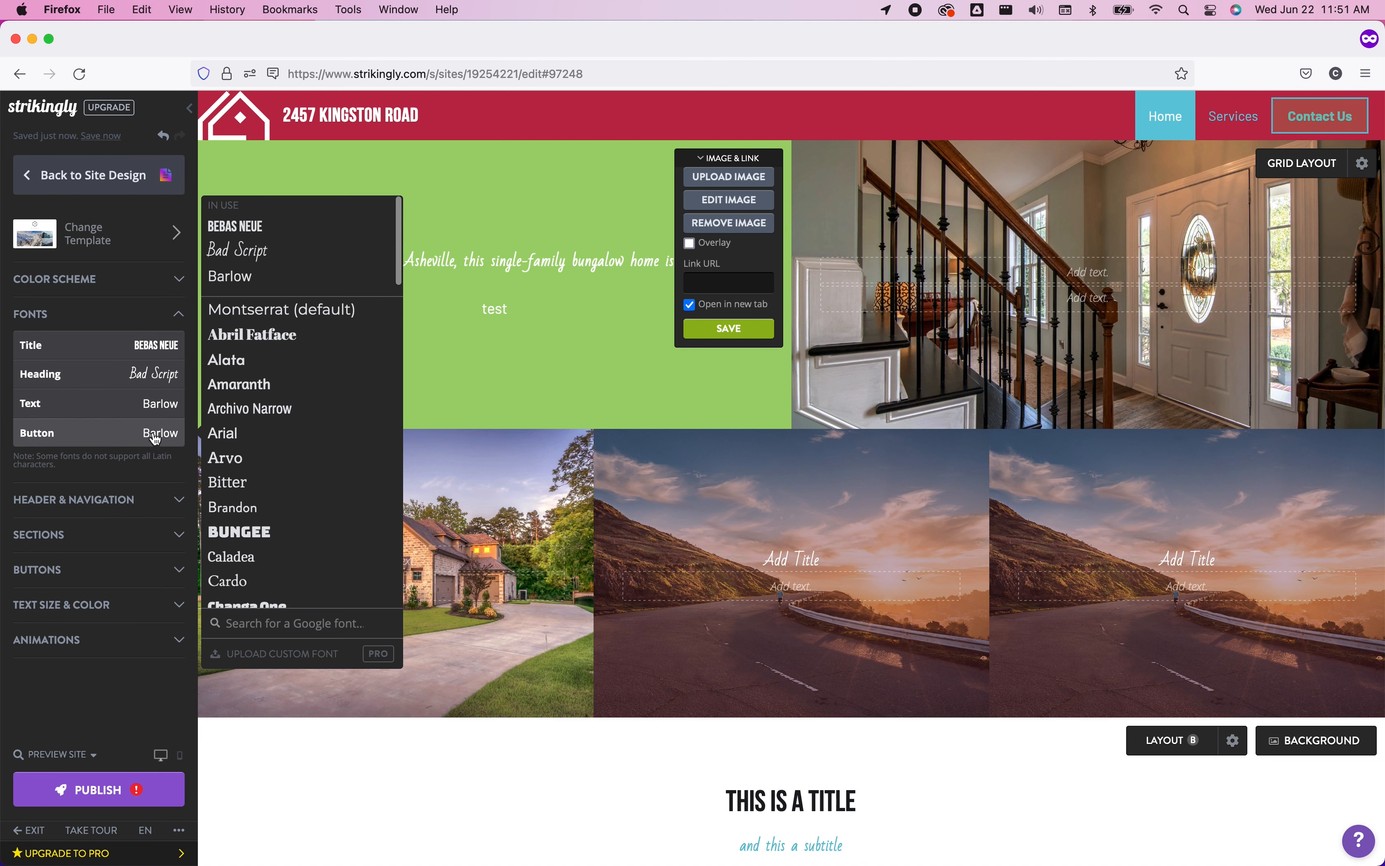
{"action": "left_click", "coordinate": [255, 457]}
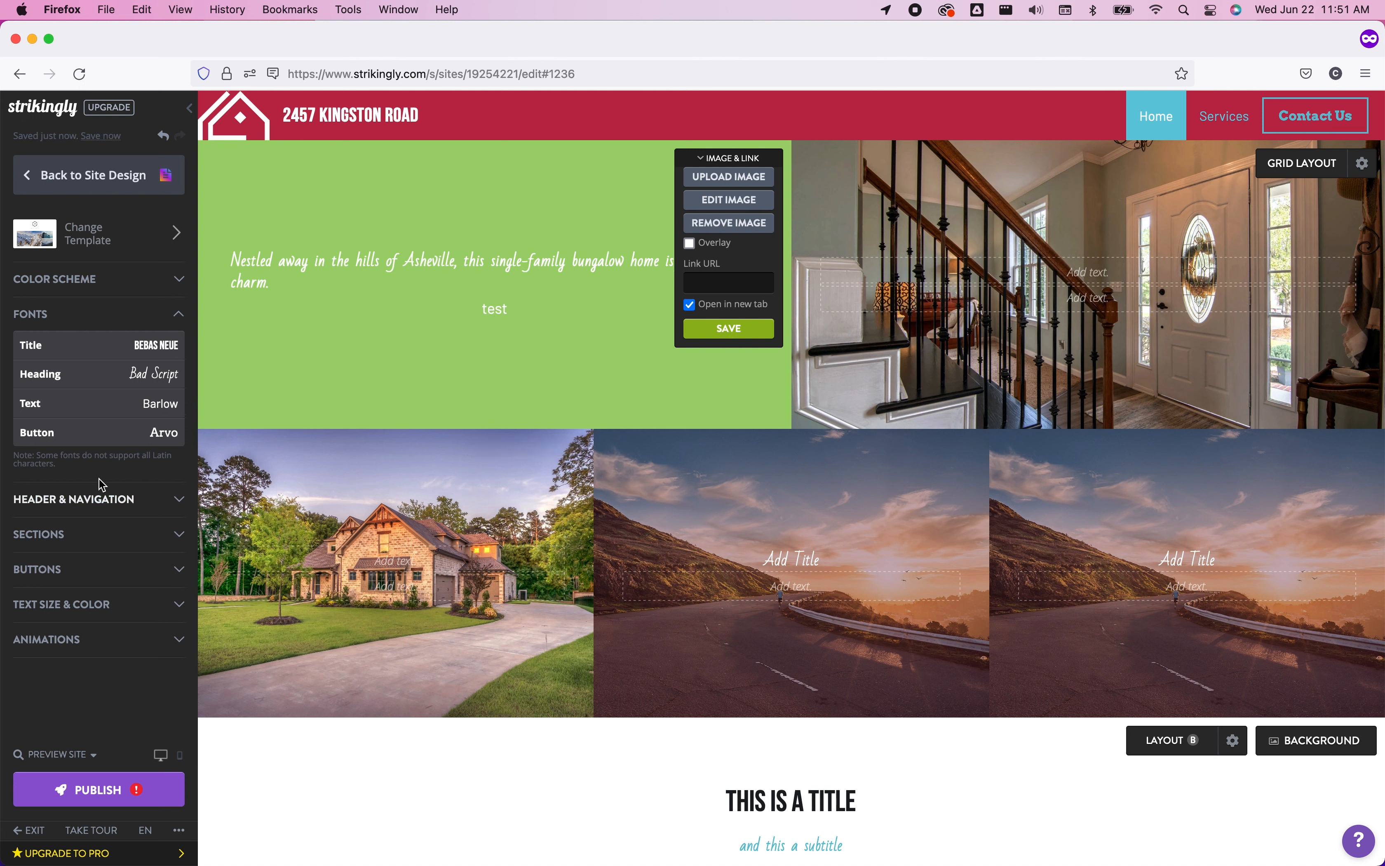
{"action": "left_click", "coordinate": [178, 322]}
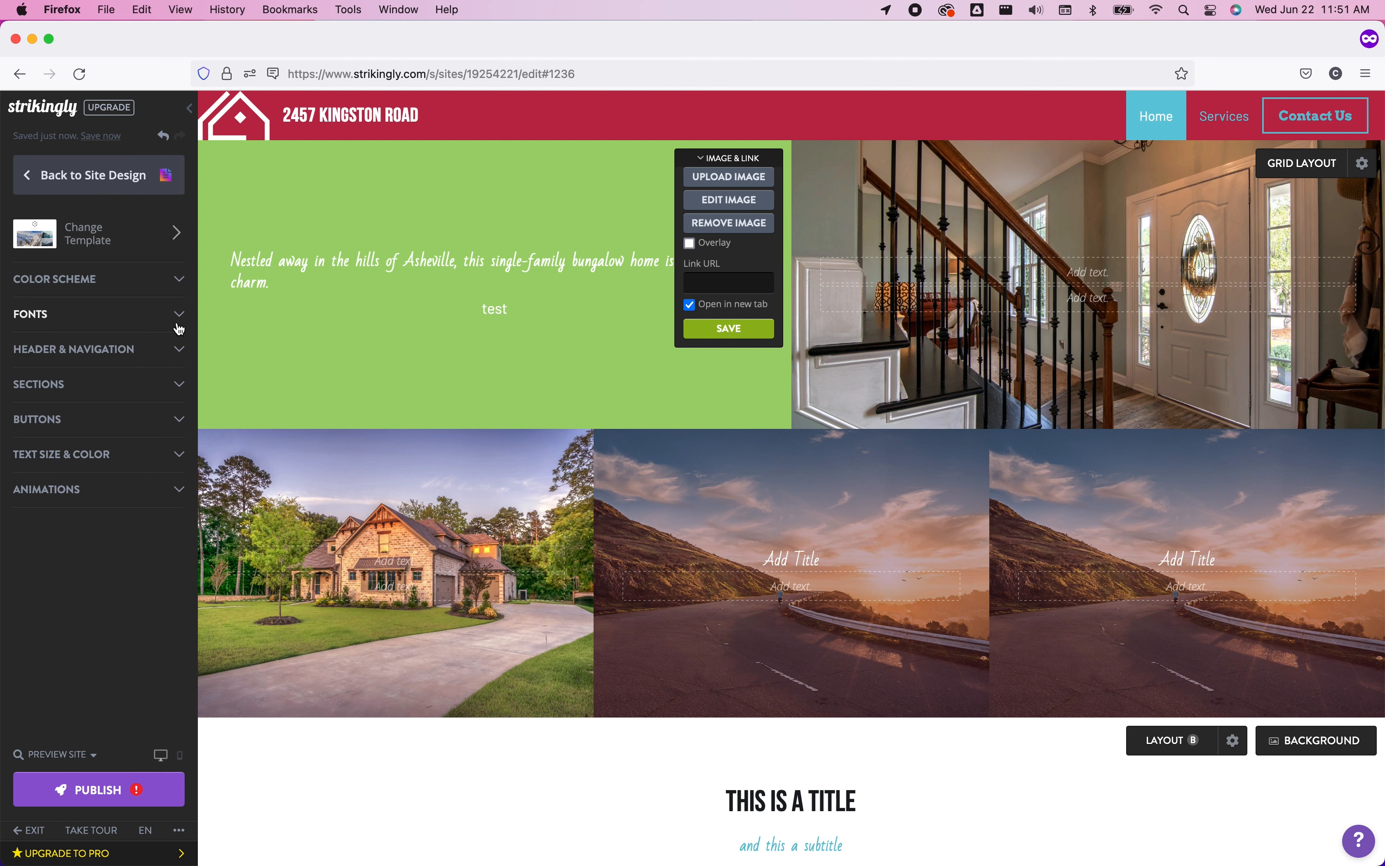
{"action": "left_click", "coordinate": [172, 352]}
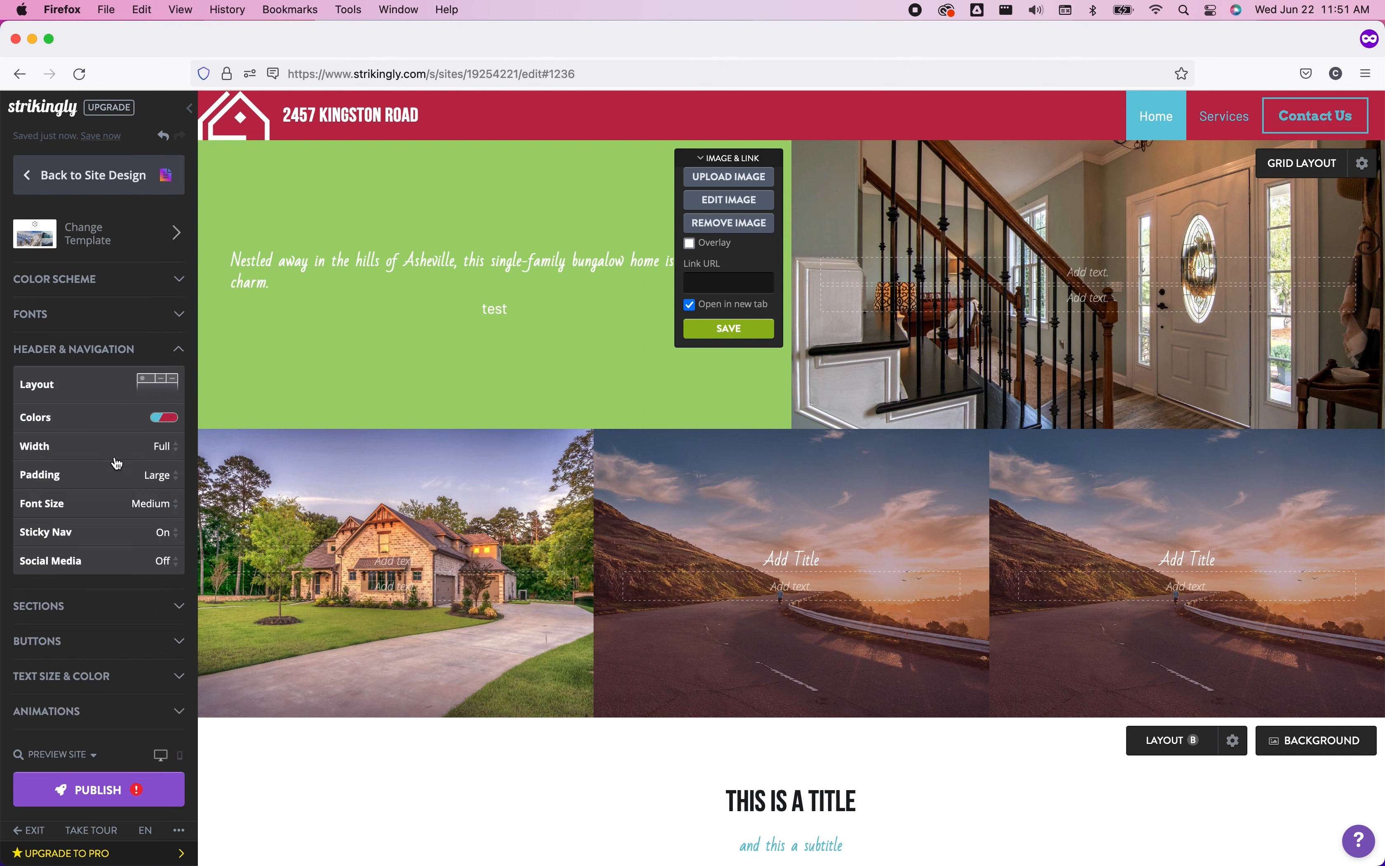
{"action": "left_click", "coordinate": [149, 458]}
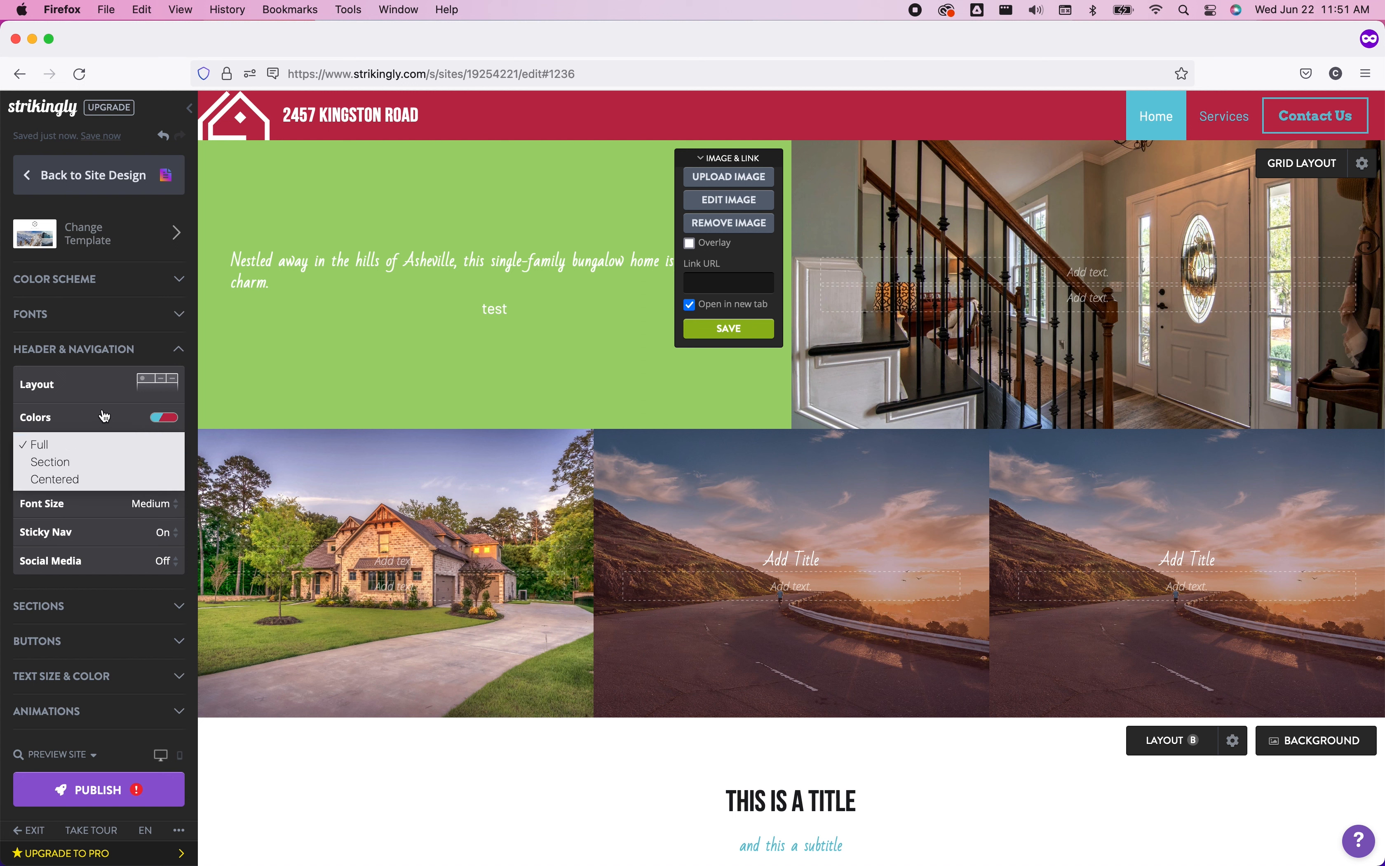
{"action": "left_click", "coordinate": [122, 605]}
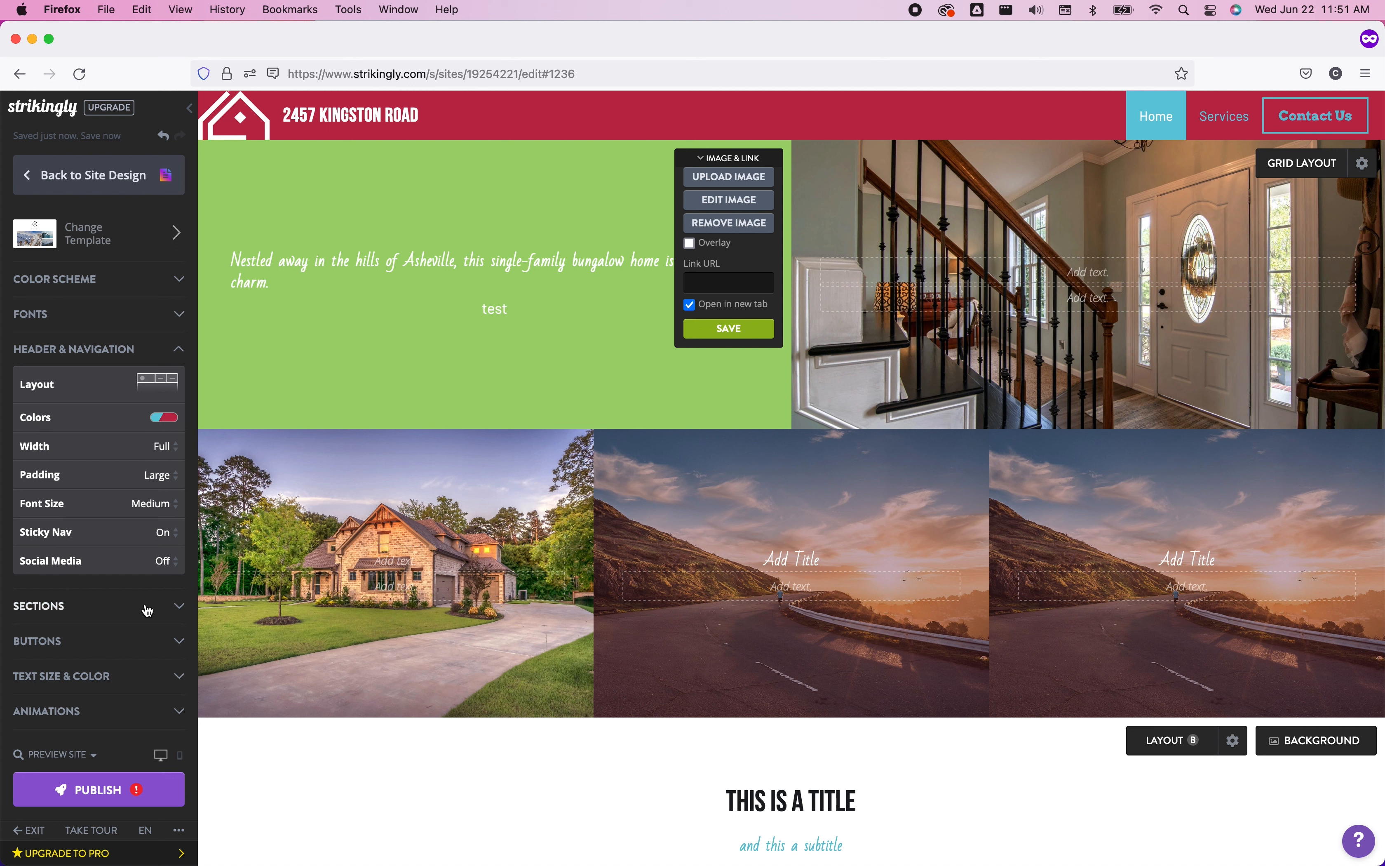
Step: Set the site's first section shape to Arrow and check the Home page's opening sections
{"action": "left_click", "coordinate": [182, 608]}
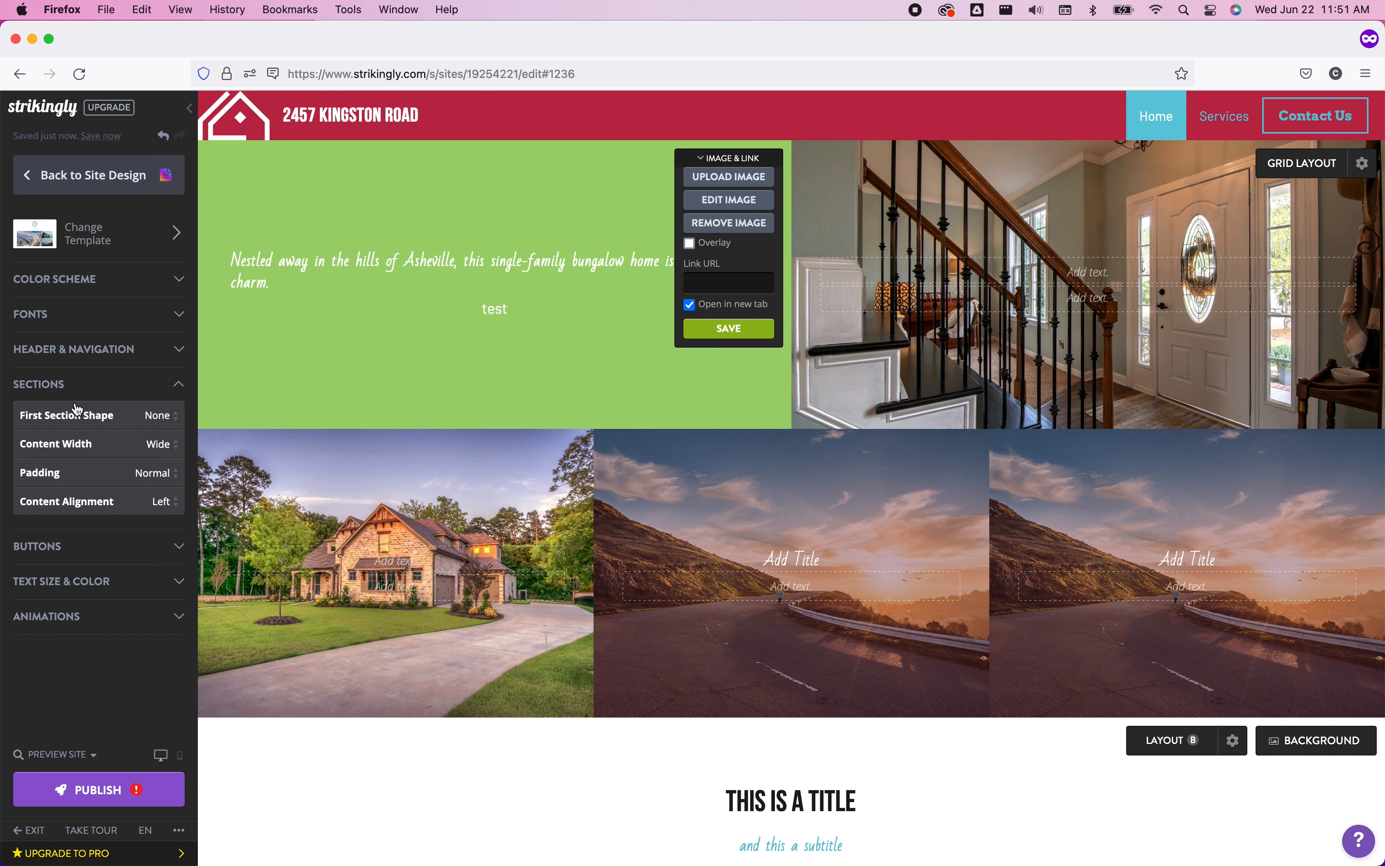
{"action": "left_click", "coordinate": [163, 422]}
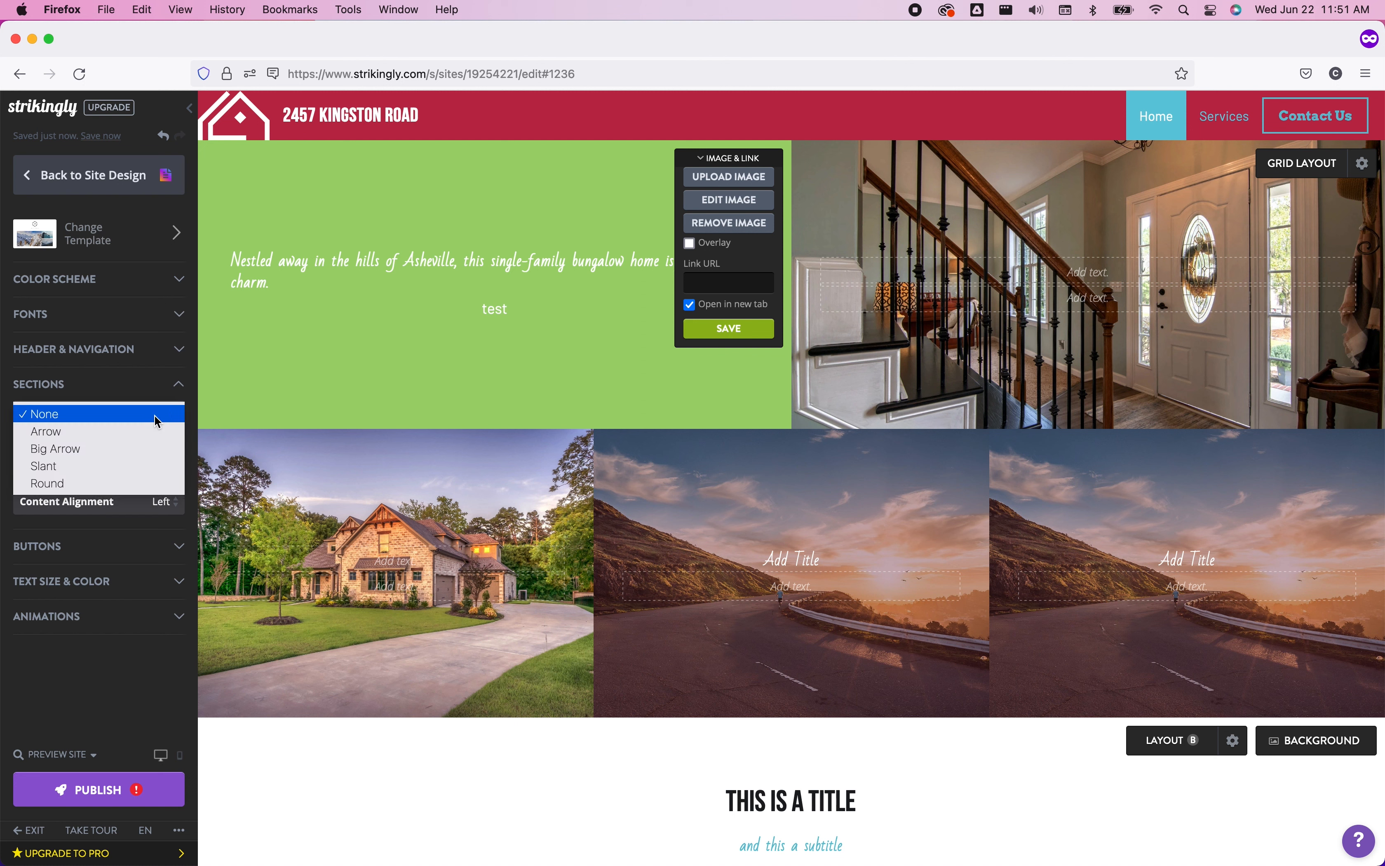
{"action": "left_click", "coordinate": [140, 434]}
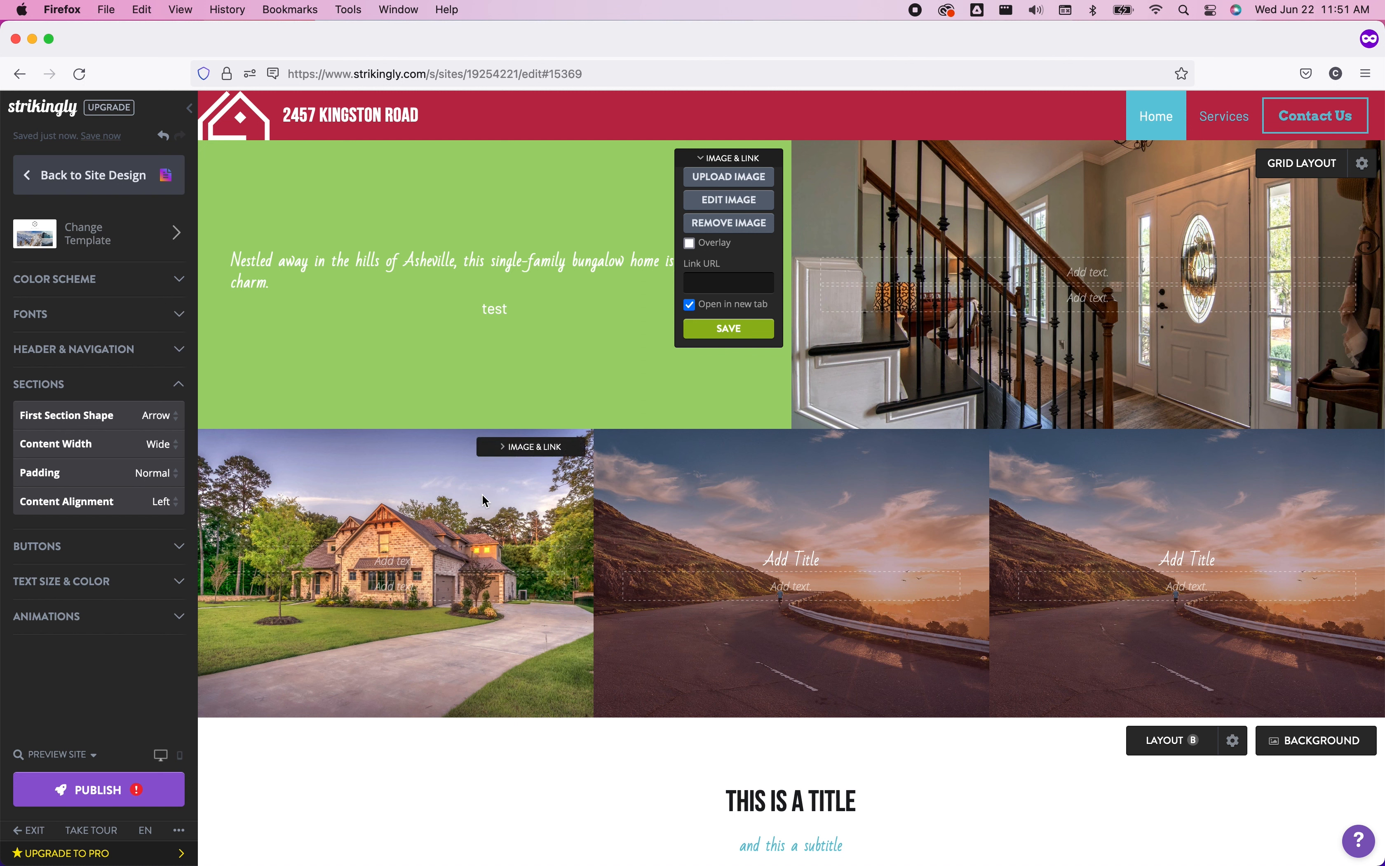
{"action": "scroll", "coordinate": [355, 536], "scroll_direction": "down", "scroll_amount": 5}
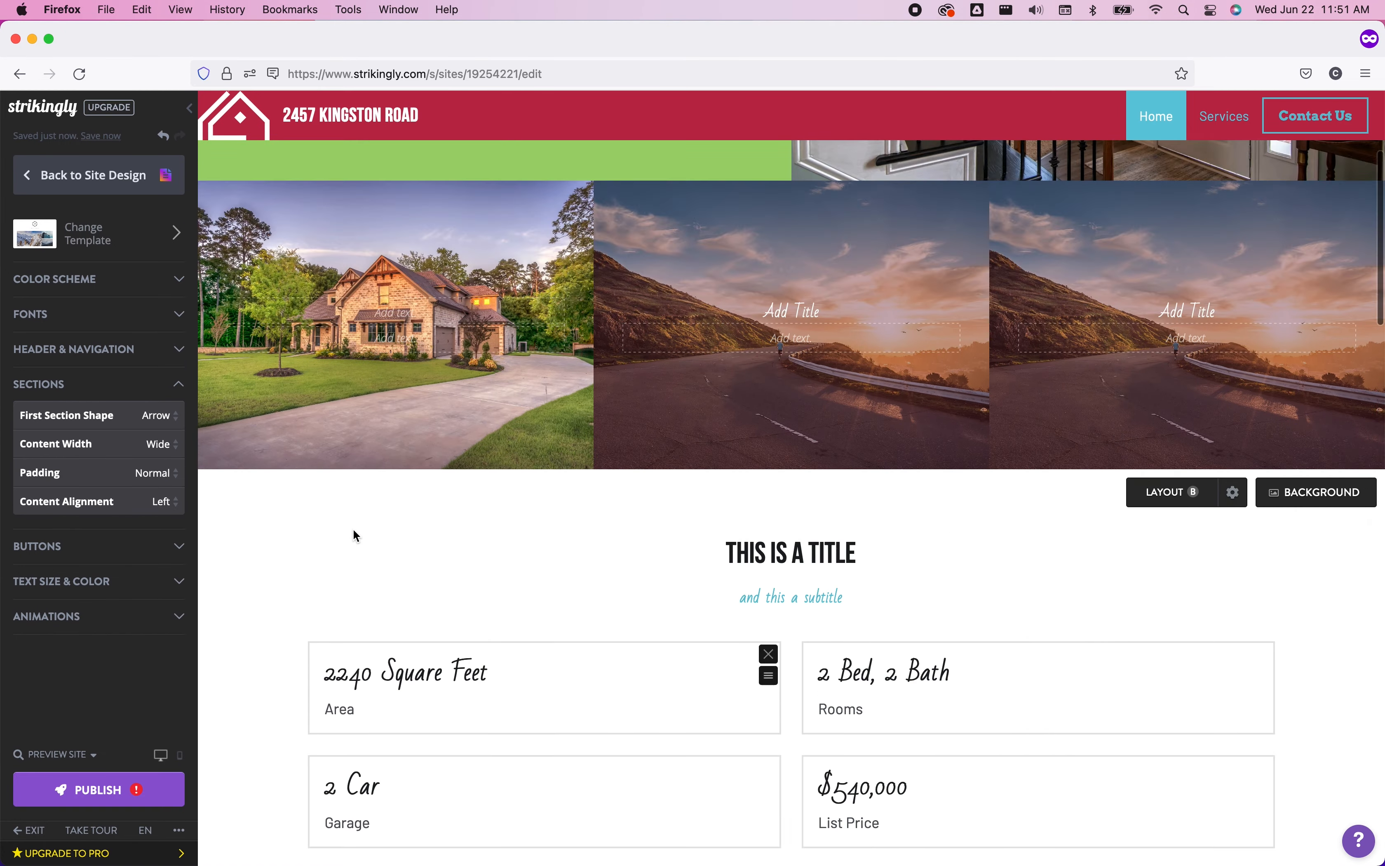
{"action": "scroll", "coordinate": [353, 529], "scroll_direction": "up", "scroll_amount": 5}
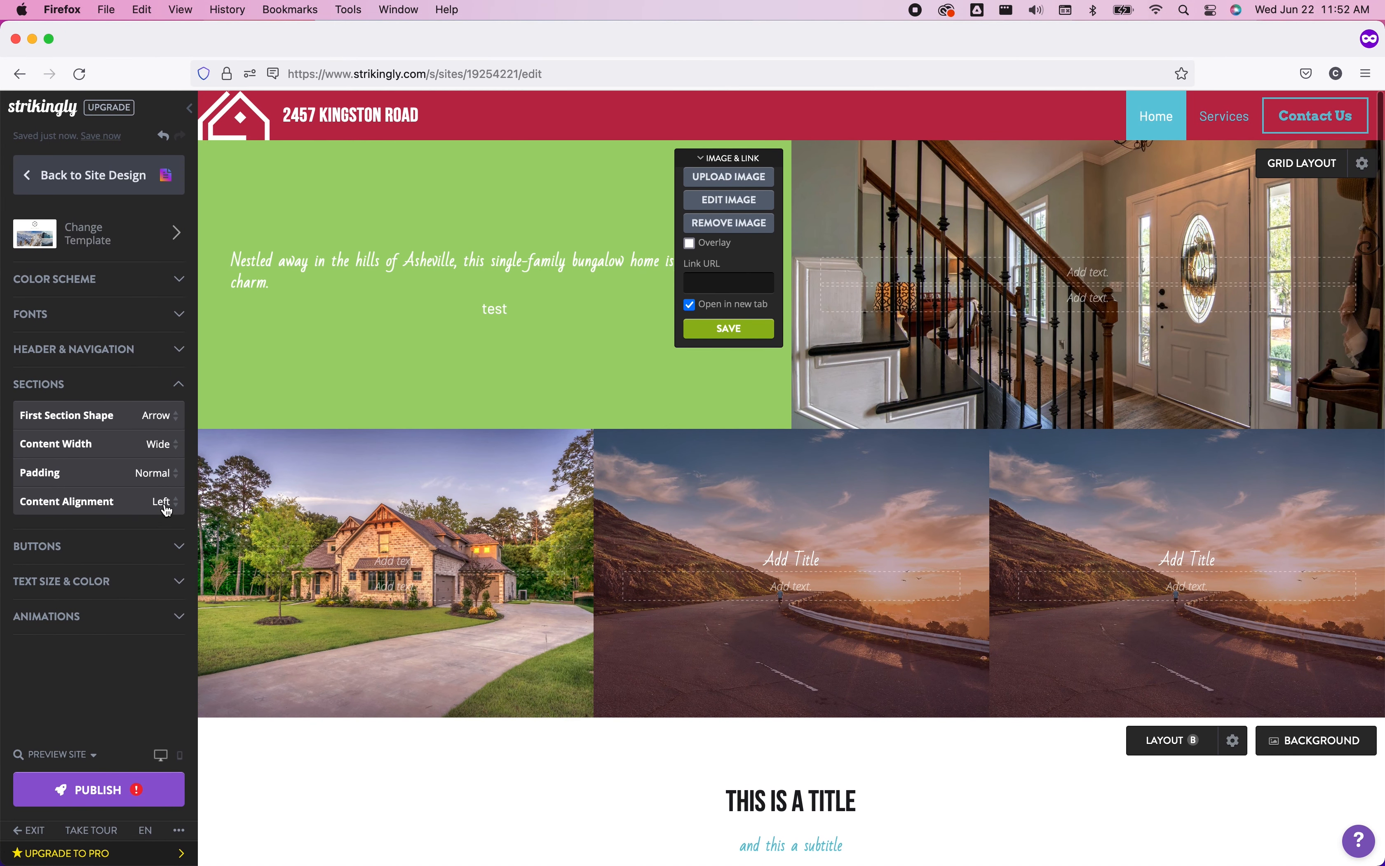
Step: Set the site's animations to Slide In for page scroll and Zoom In for image link hover
{"action": "left_click", "coordinate": [112, 547]}
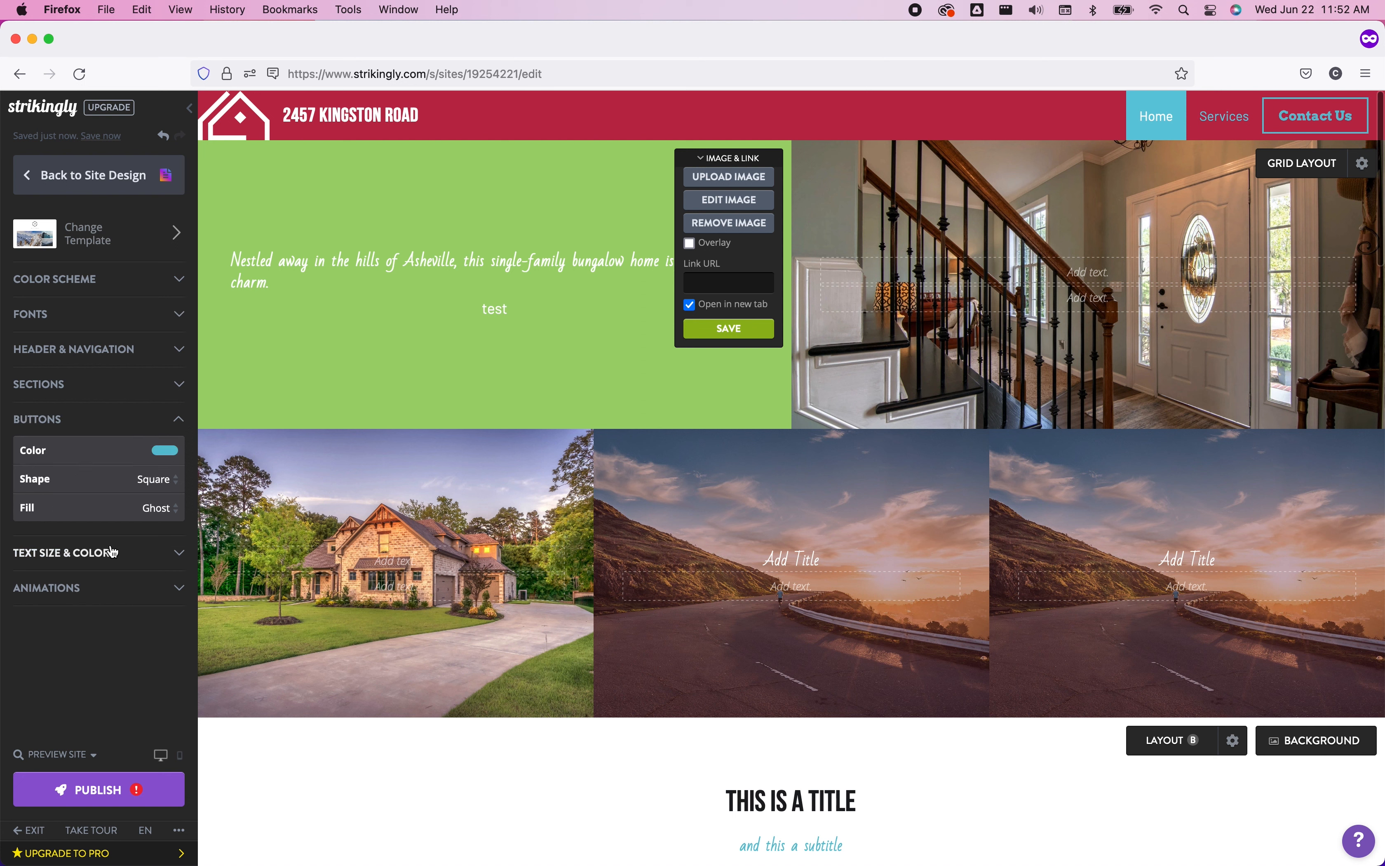
{"action": "left_click", "coordinate": [118, 554]}
{"action": "left_click", "coordinate": [112, 645]}
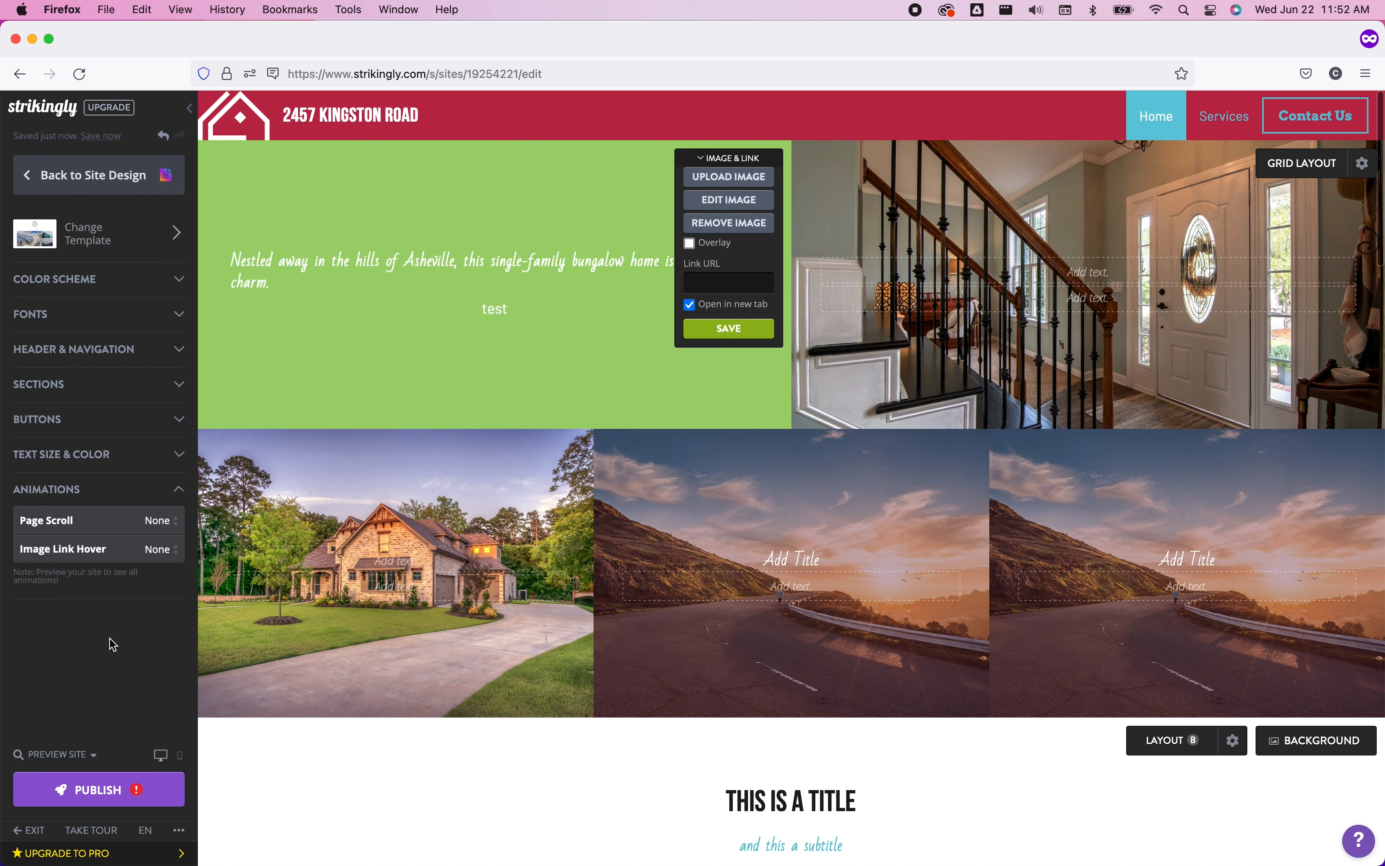
{"action": "left_click", "coordinate": [161, 520]}
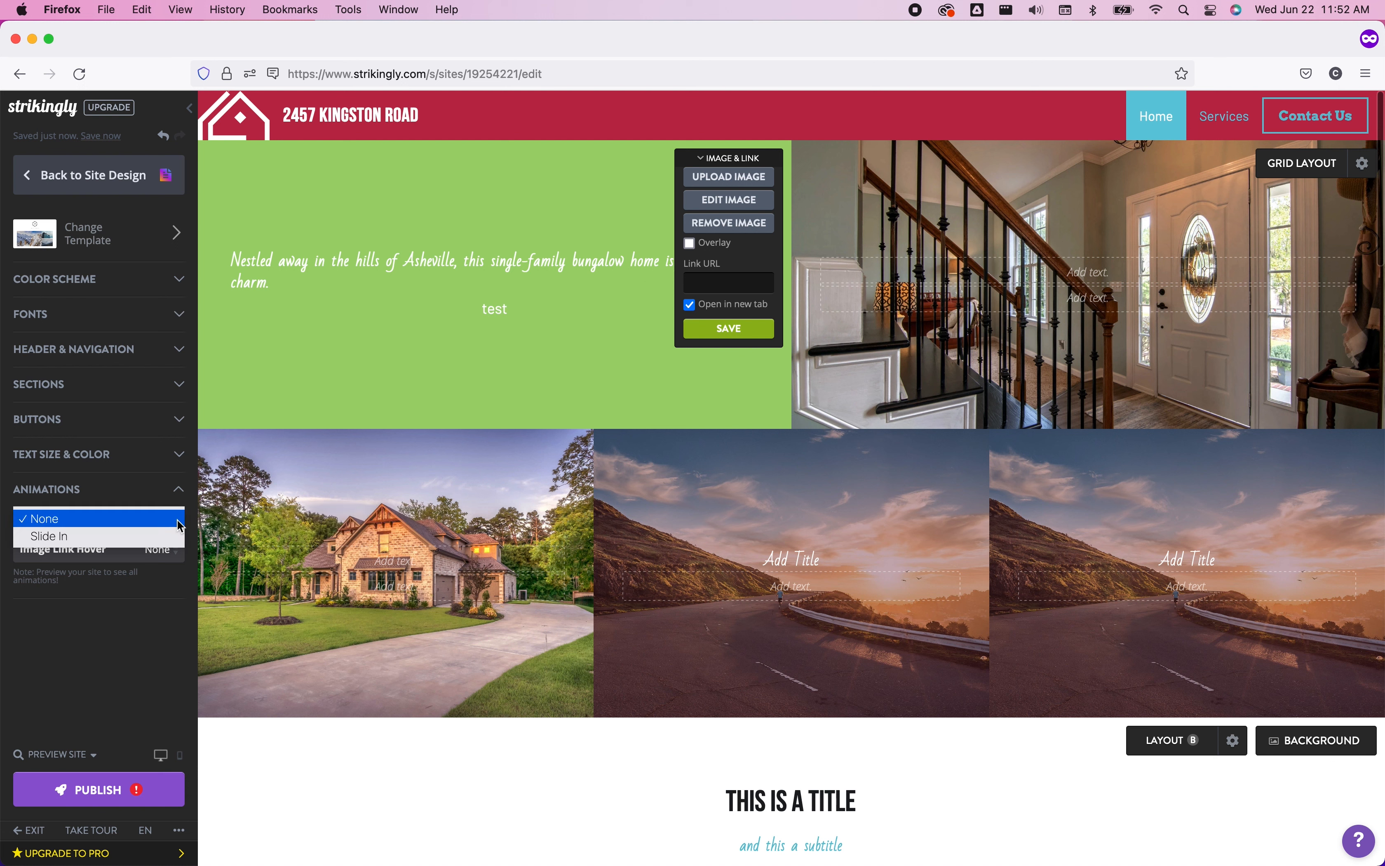
{"action": "left_click", "coordinate": [139, 535]}
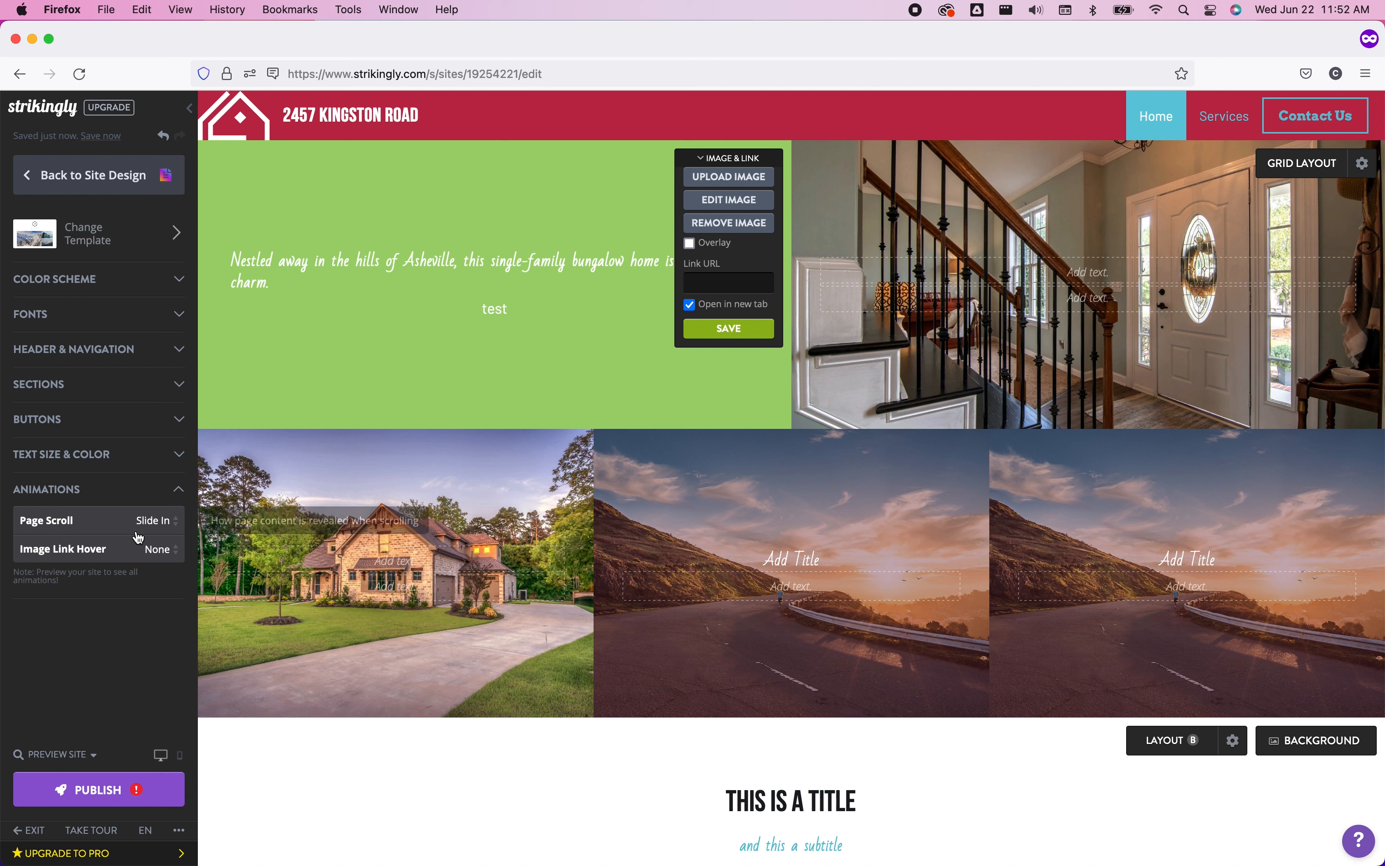
{"action": "left_click", "coordinate": [174, 556]}
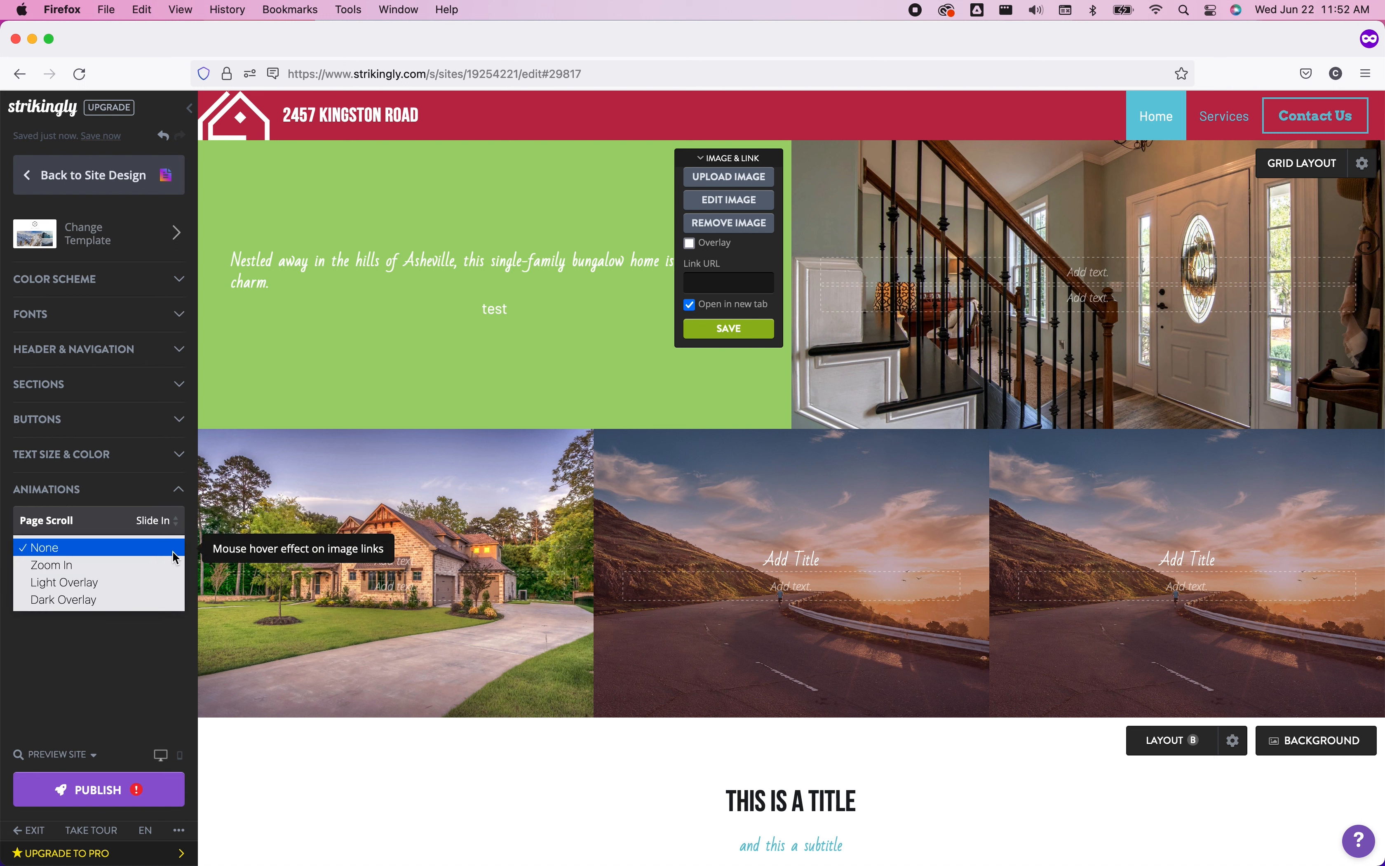
{"action": "left_click", "coordinate": [150, 566]}
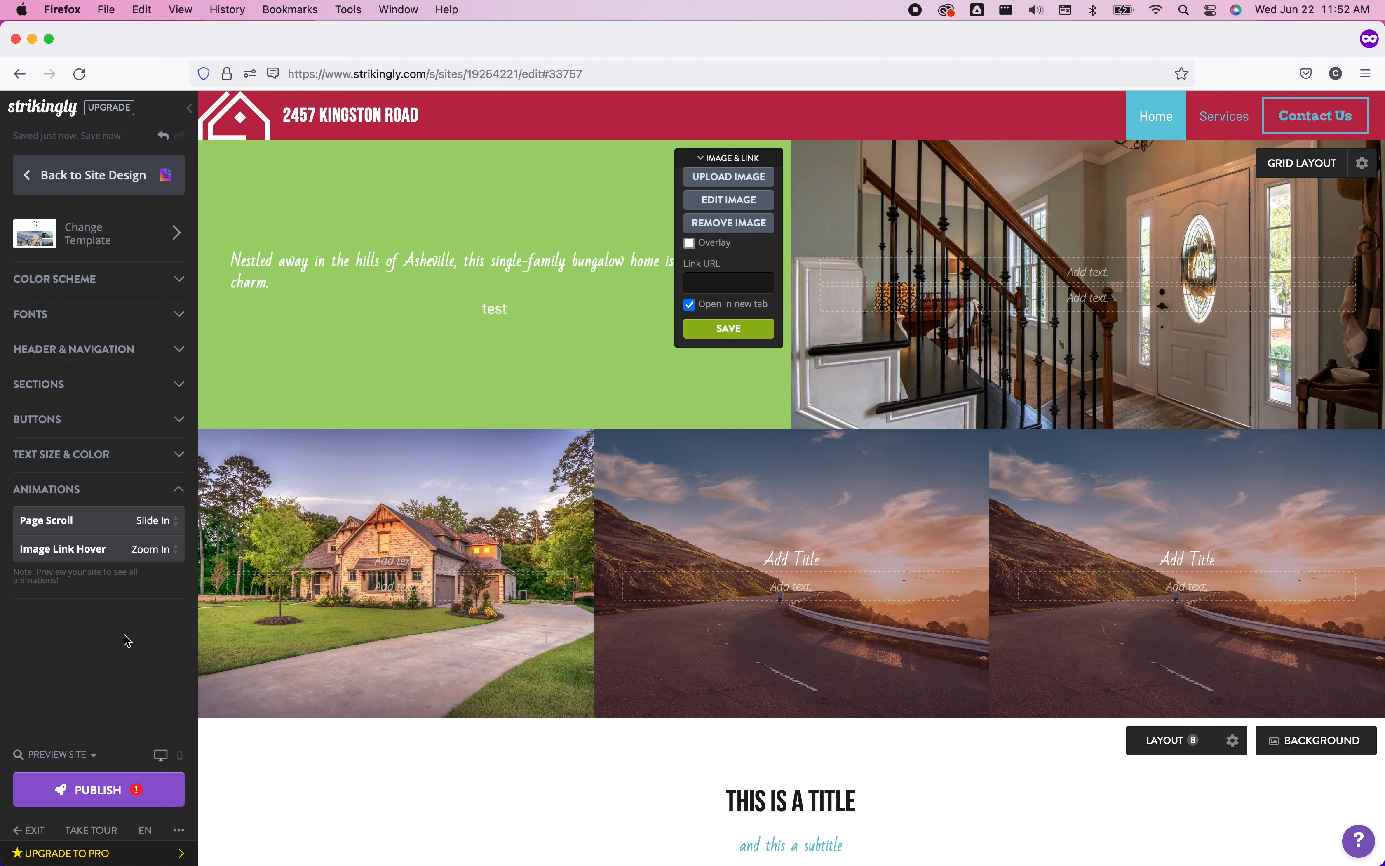
Step: Republish the site and check the scroll animation and the staircase gallery photo on the live page
{"action": "left_click", "coordinate": [130, 783]}
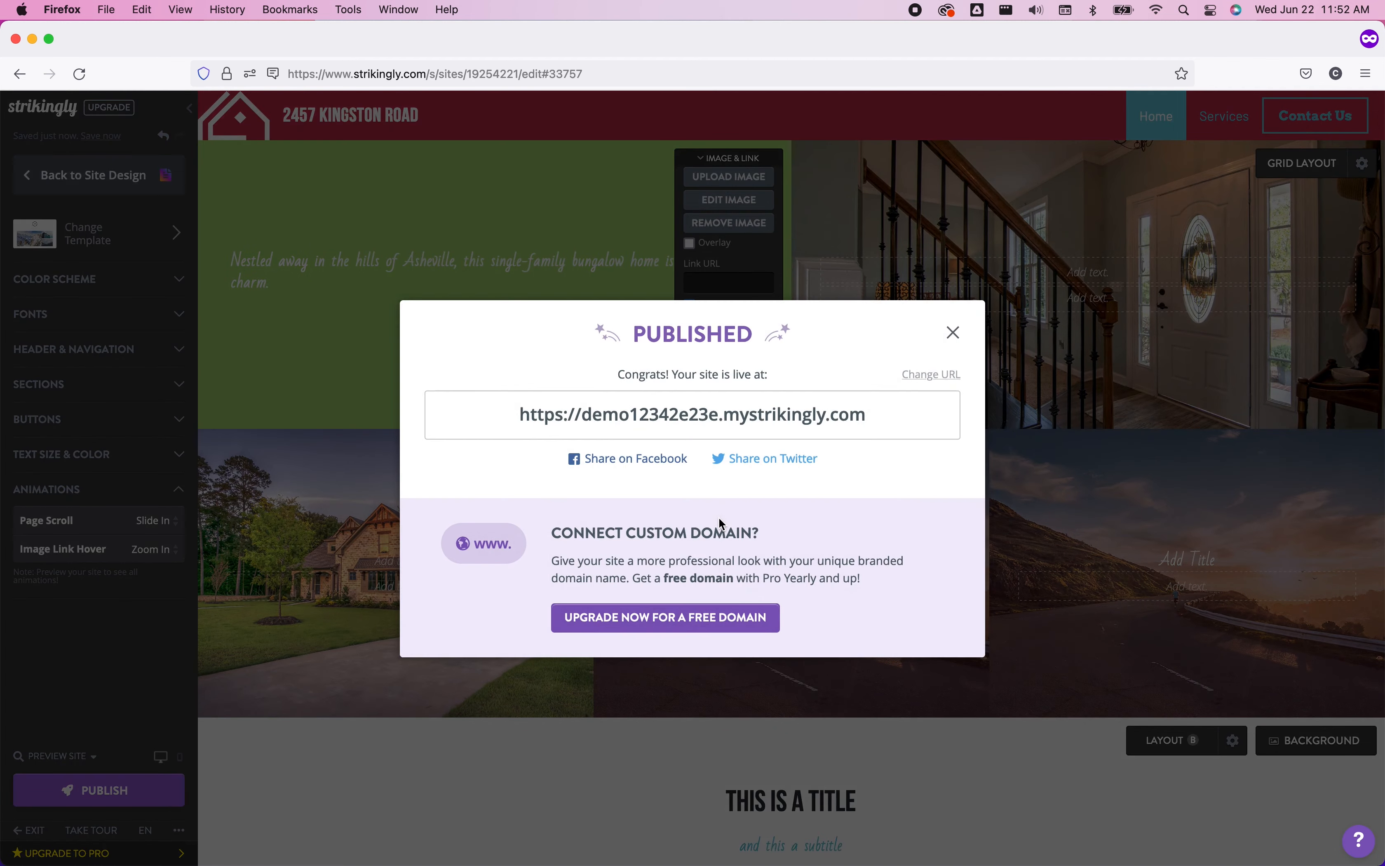
{"action": "left_click", "coordinate": [747, 419]}
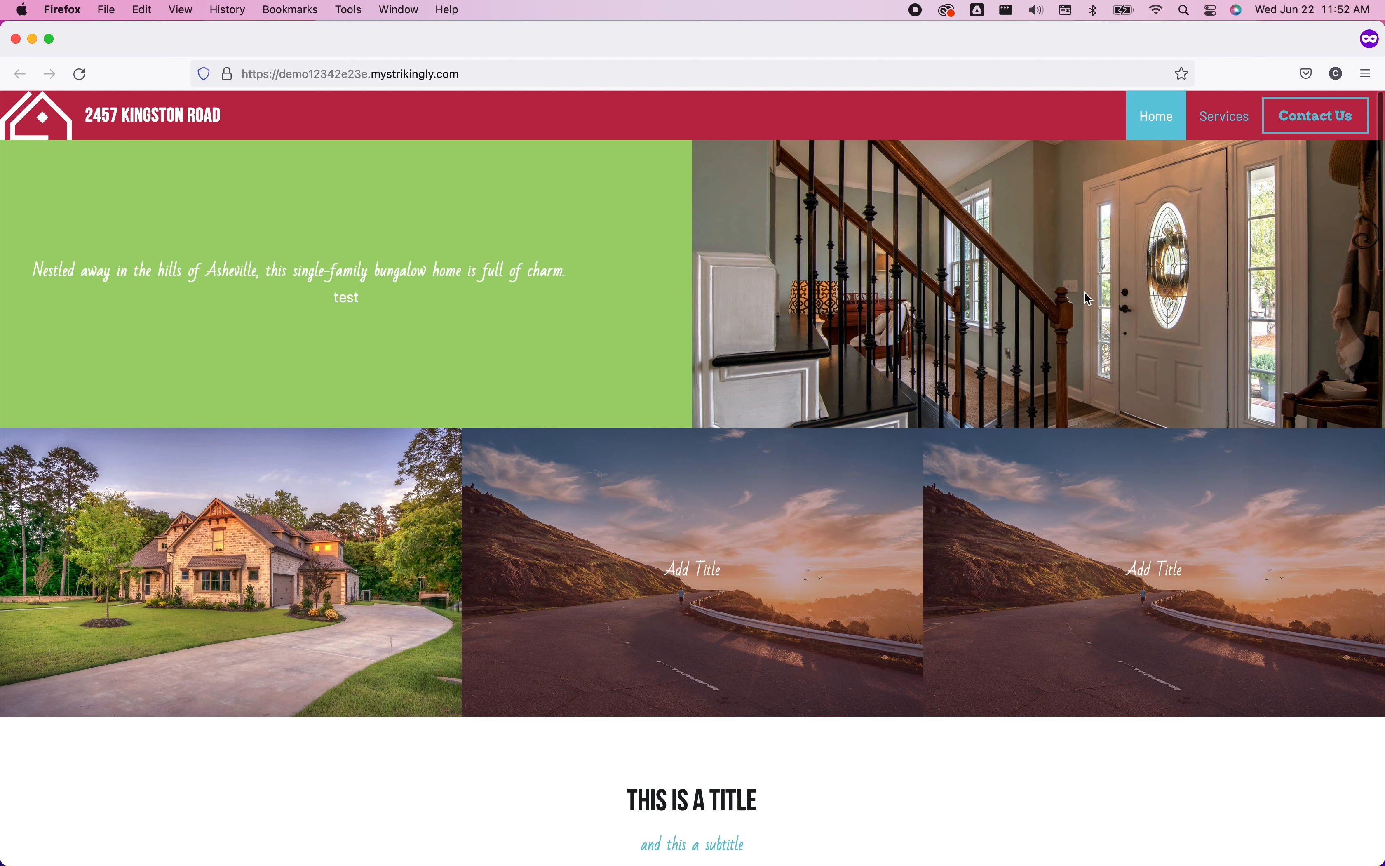
{"action": "scroll", "coordinate": [1085, 291], "scroll_direction": "down", "scroll_amount": 15}
{"action": "scroll", "coordinate": [1084, 291], "scroll_direction": "down", "scroll_amount": 5}
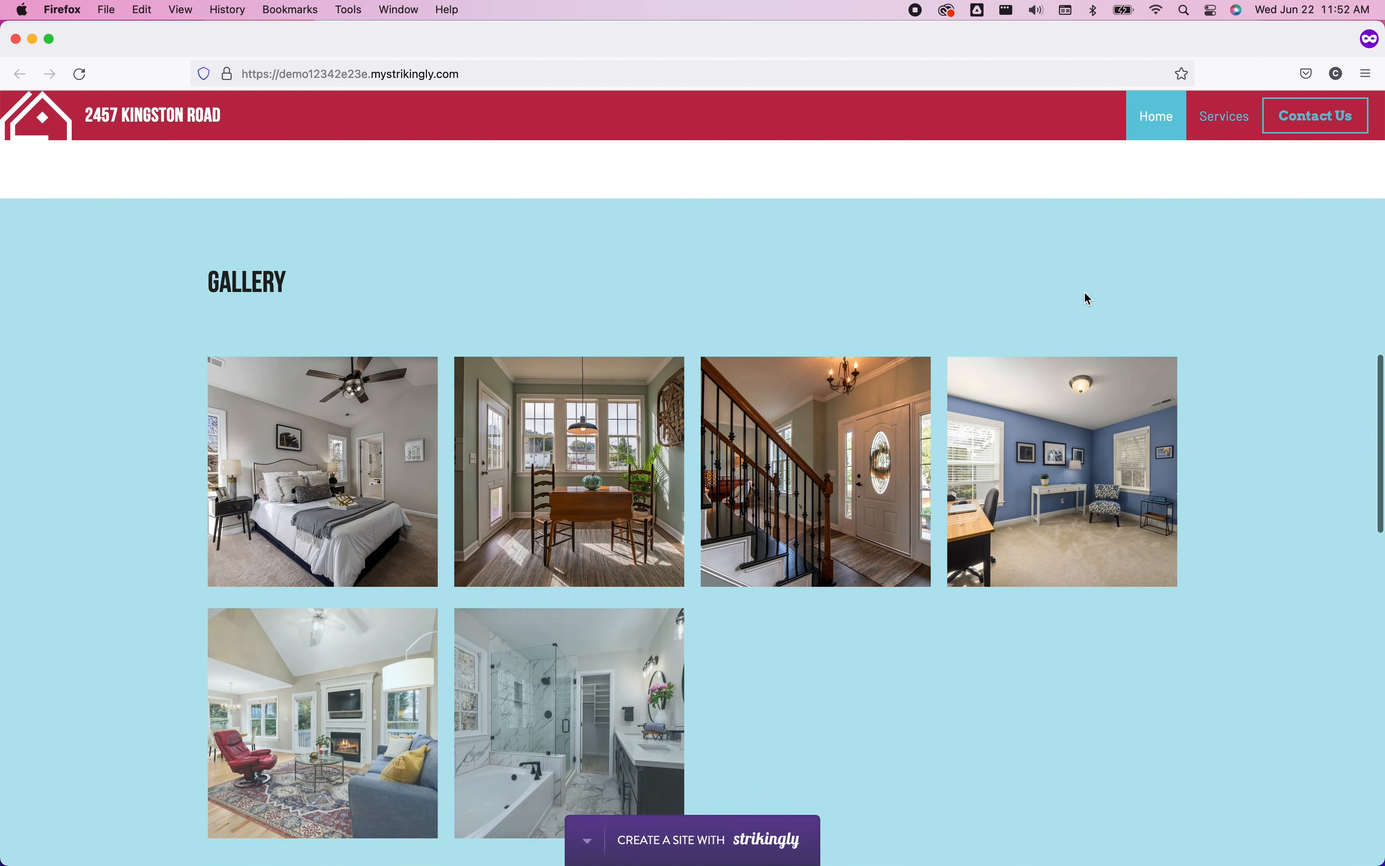
{"action": "left_click", "coordinate": [820, 344]}
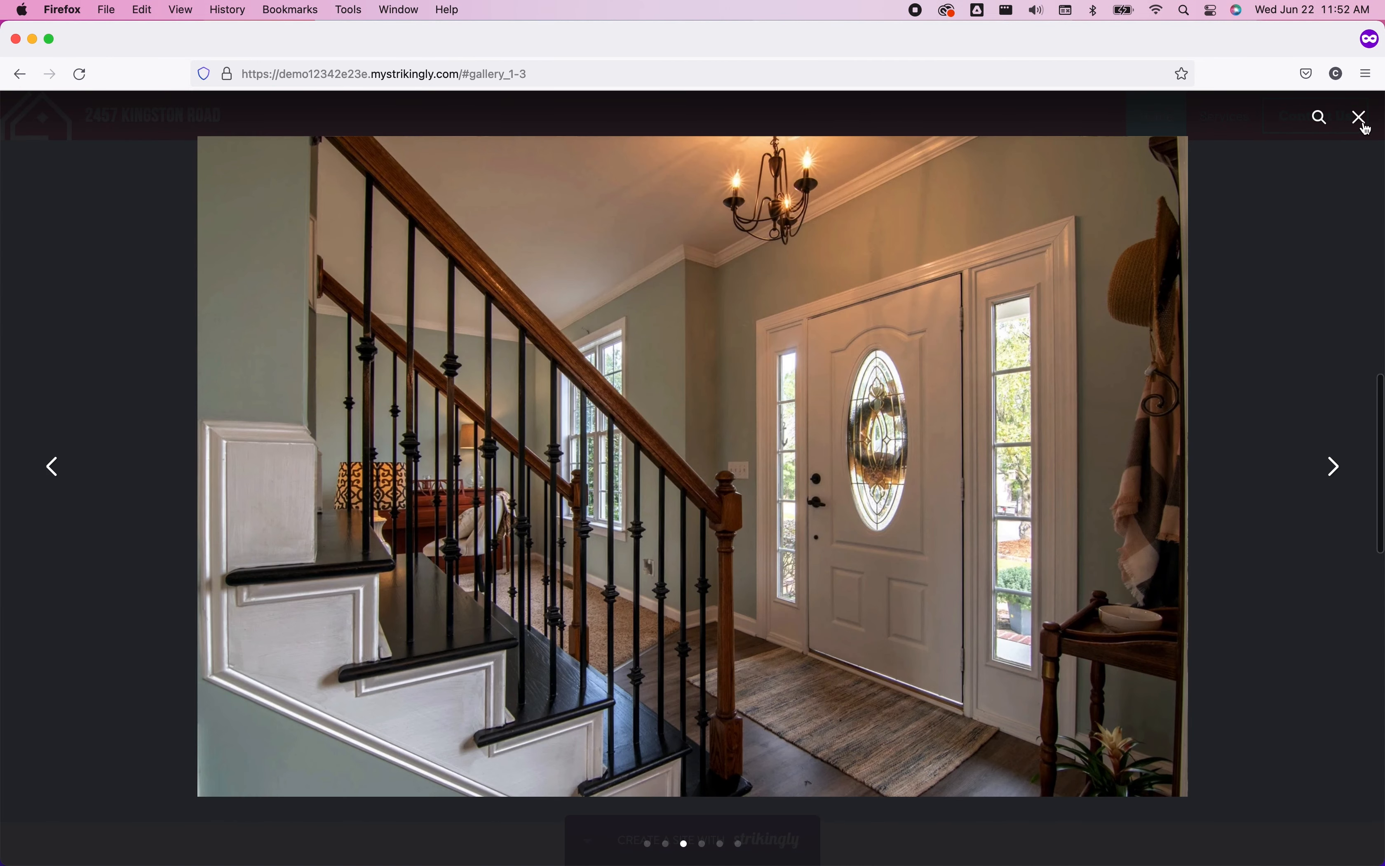
{"action": "left_click", "coordinate": [1361, 118]}
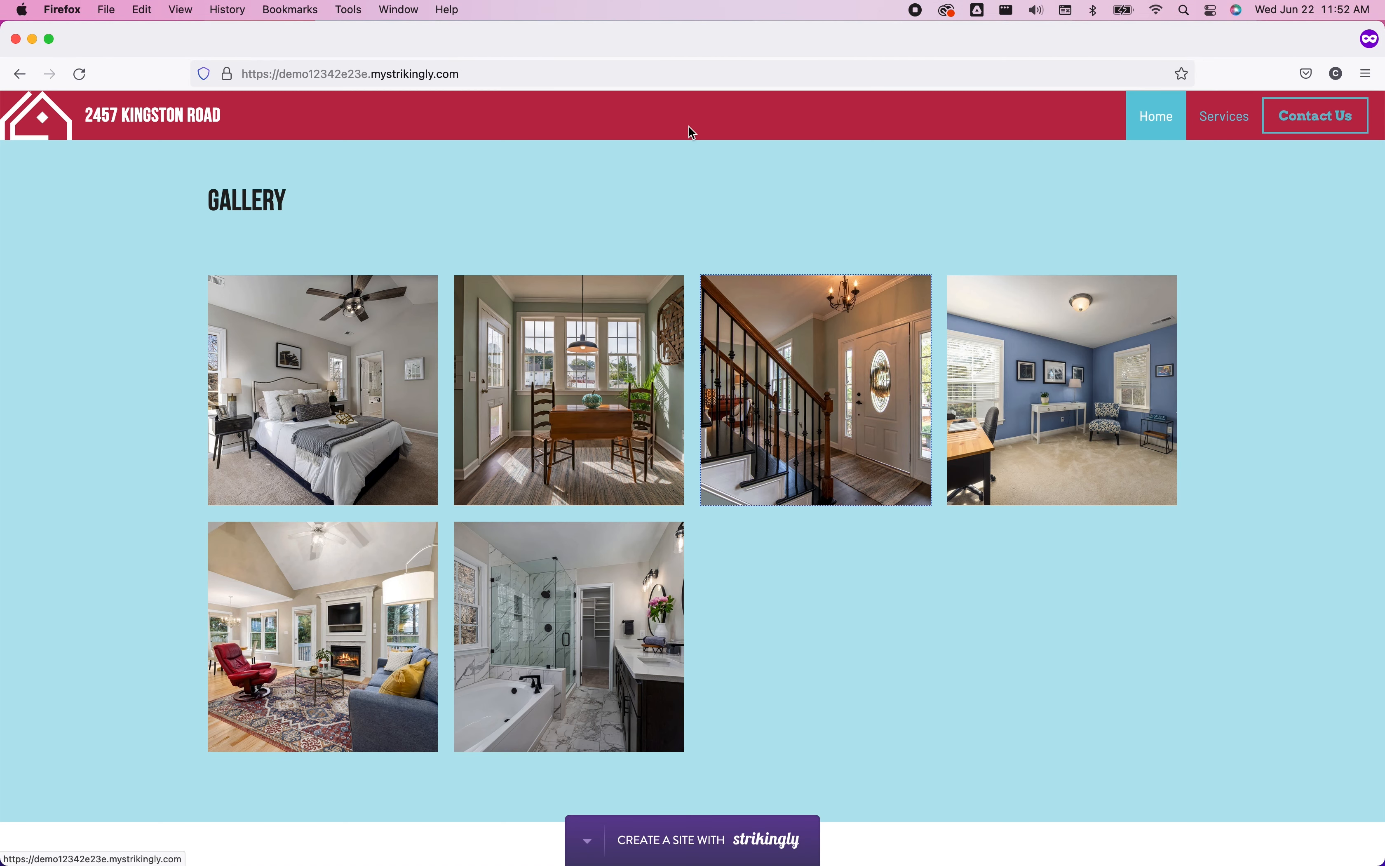
{"action": "scroll", "coordinate": [688, 126], "scroll_direction": "up", "scroll_amount": 15}
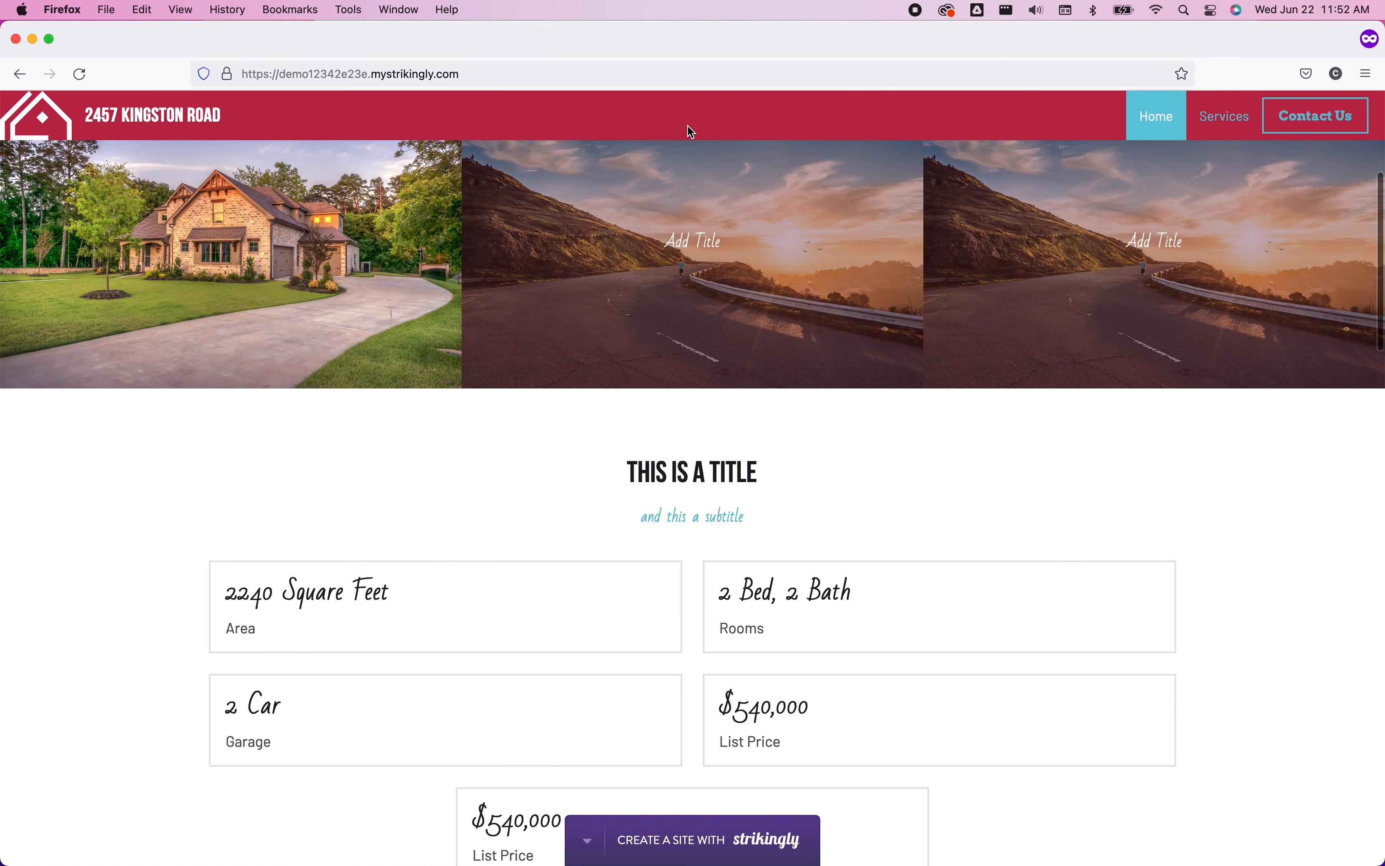
{"action": "key", "text": "super+w"}
{"action": "left_click", "coordinate": [957, 332]}
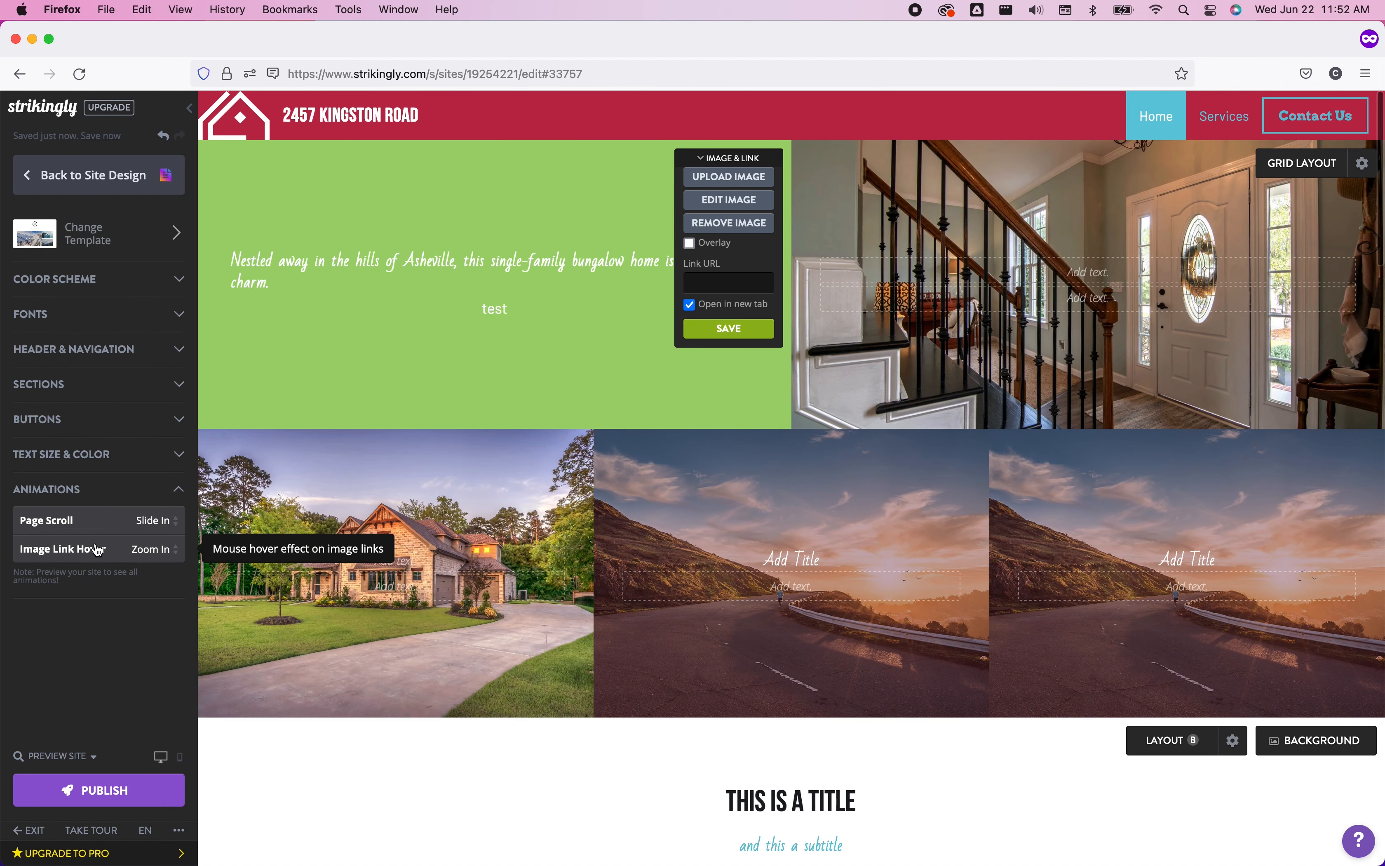
Step: Move the Services page above Home in the page order and restore Home as the first page
{"action": "left_click", "coordinate": [31, 179]}
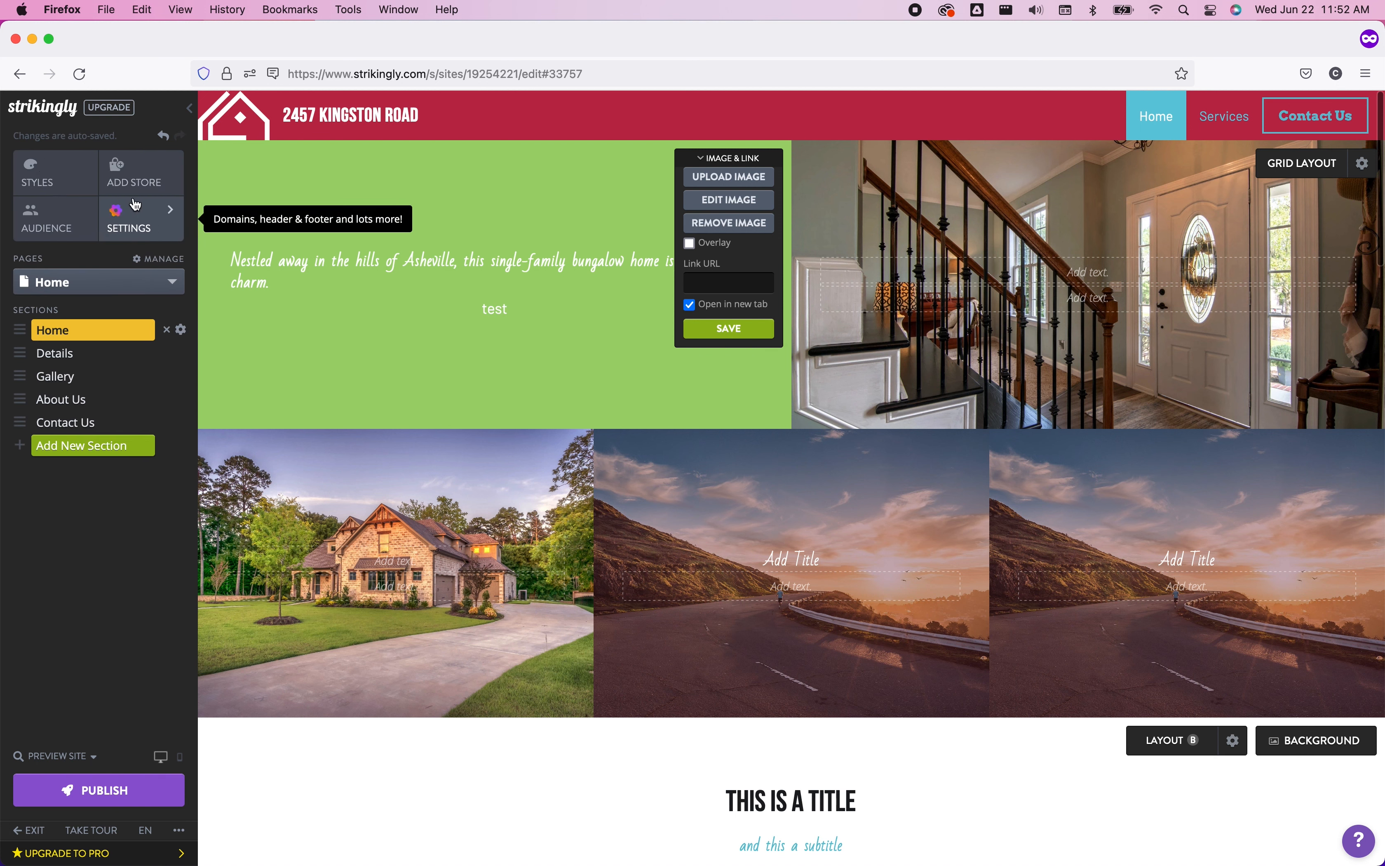
{"action": "left_click", "coordinate": [164, 261]}
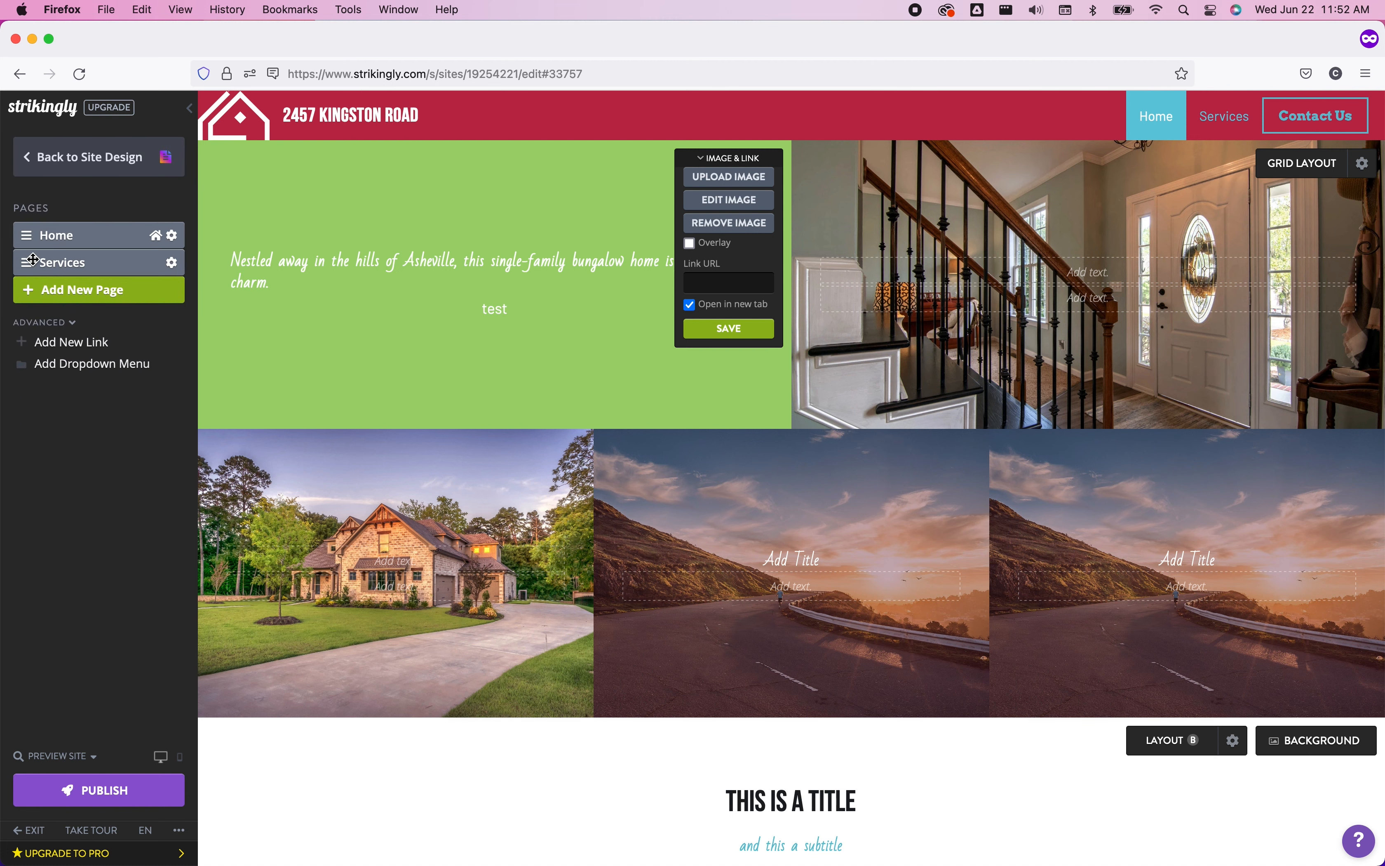
{"action": "left_click_drag", "start_coordinate": [33, 259], "coordinate": [33, 220]}
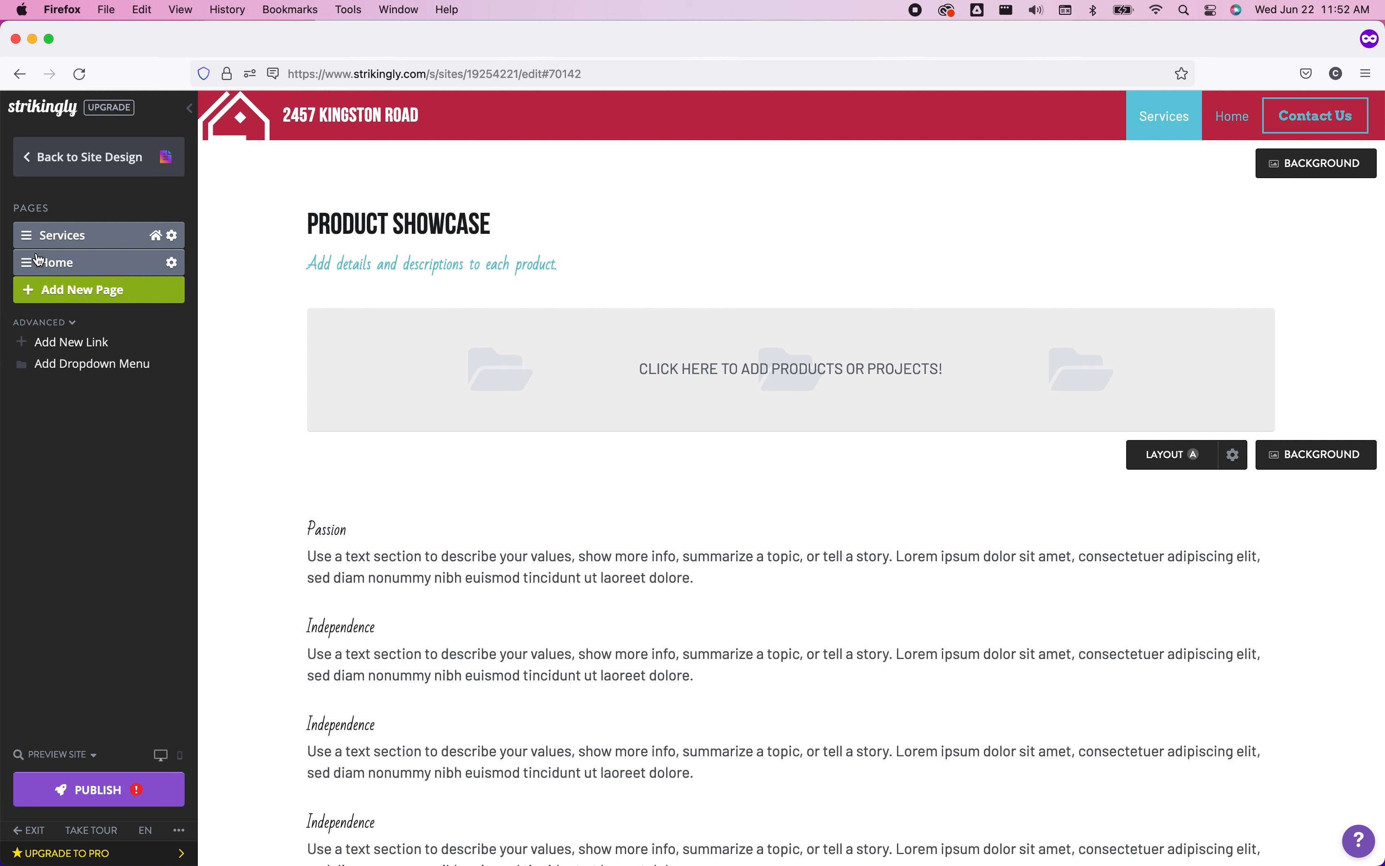
{"action": "left_click_drag", "start_coordinate": [27, 261], "coordinate": [29, 220]}
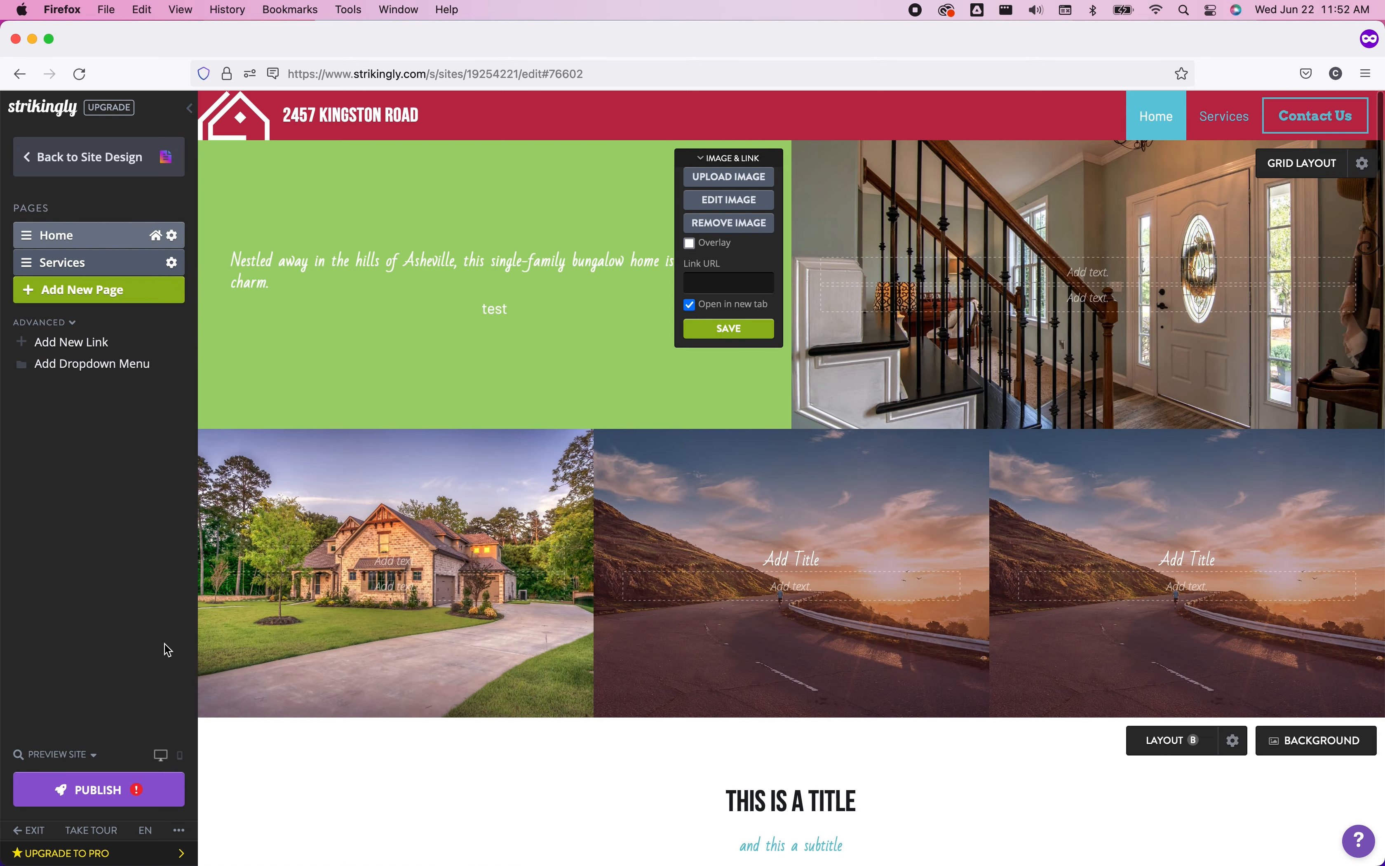
Step: Republish the site and close the publishing dialog
{"action": "left_click", "coordinate": [86, 790]}
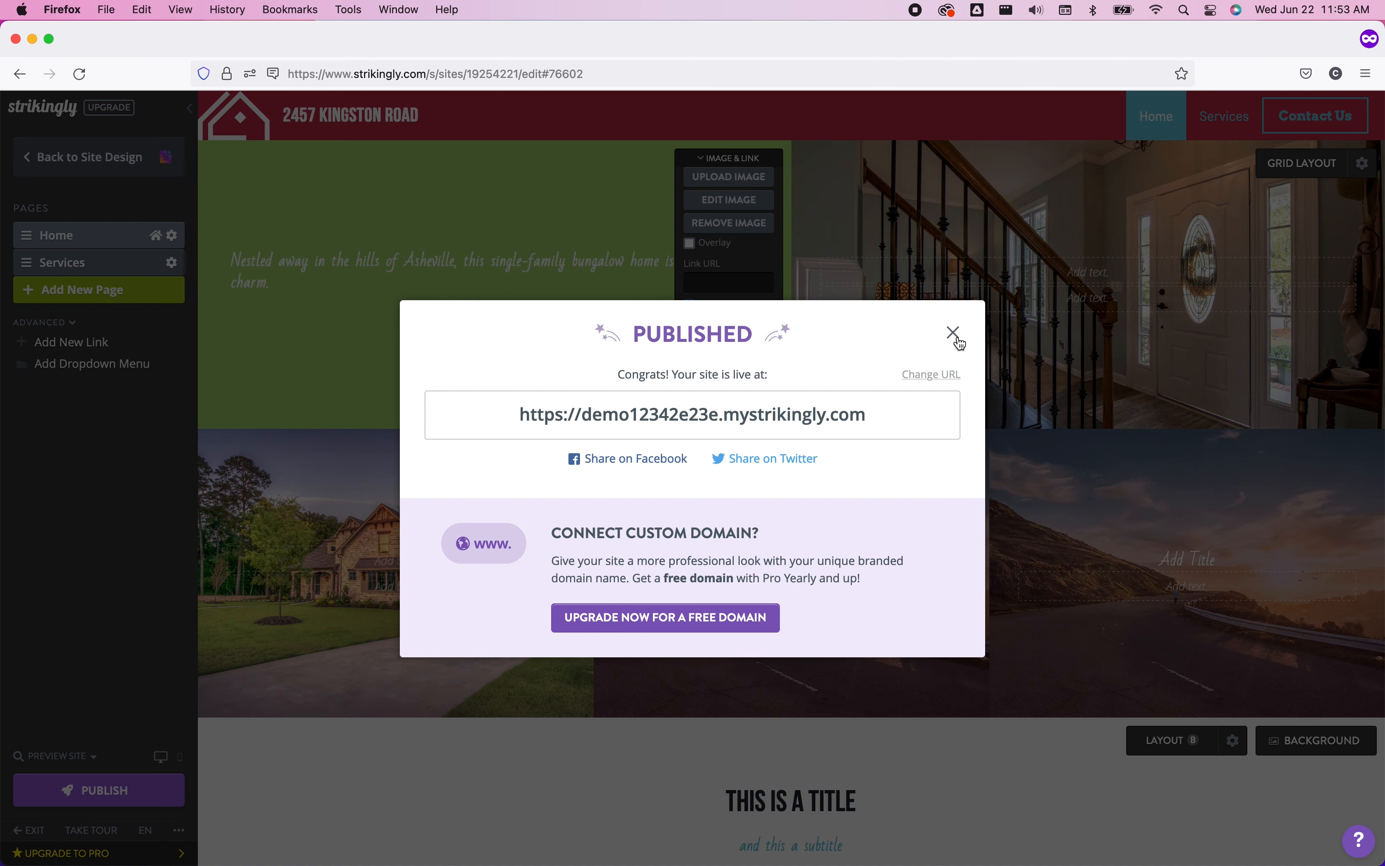
{"action": "left_click", "coordinate": [954, 333]}
Step: Try the editor's light mode and switch it back to dark mode
{"action": "left_click", "coordinate": [178, 830]}
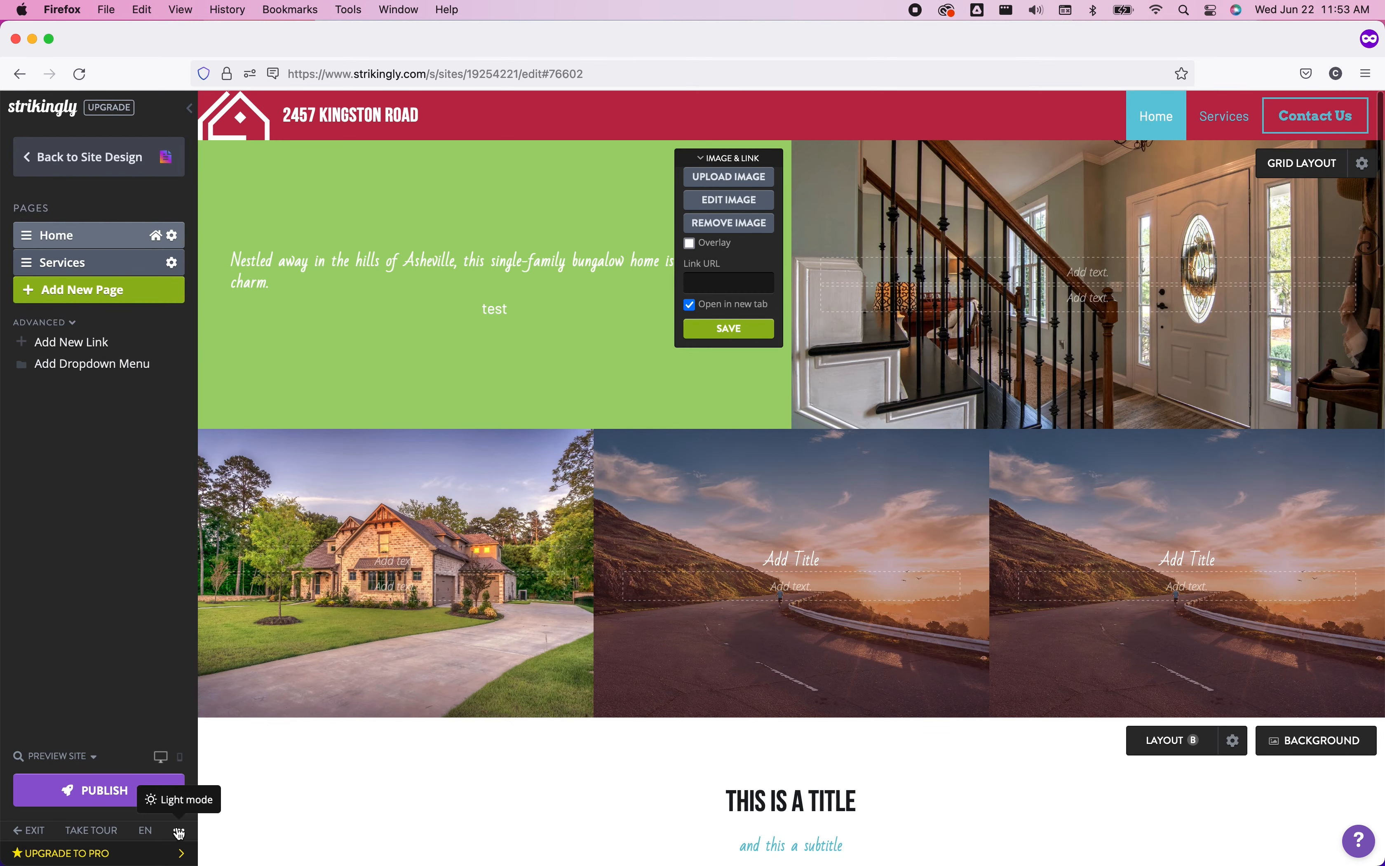
{"action": "left_click", "coordinate": [178, 804]}
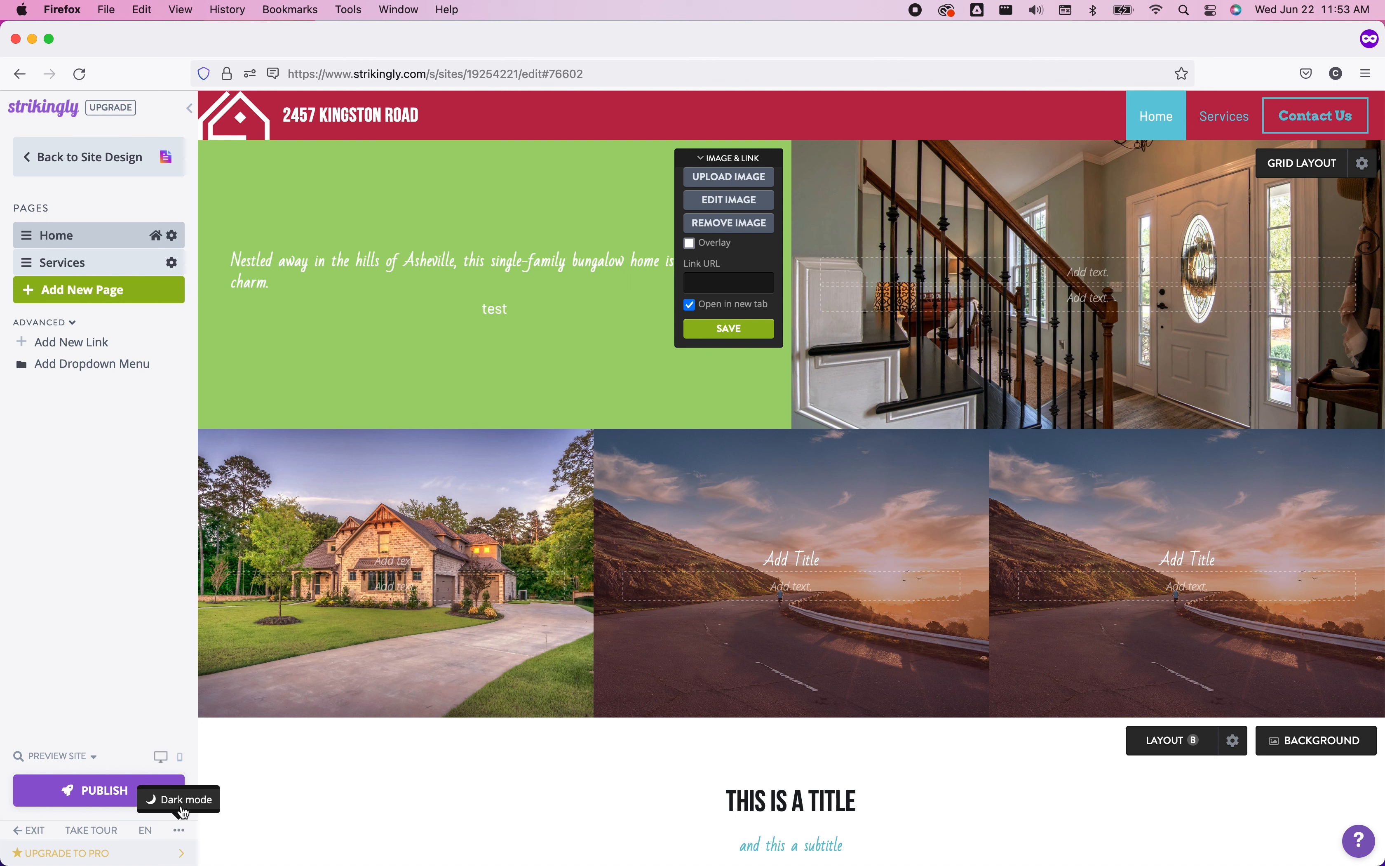
{"action": "left_click", "coordinate": [182, 805]}
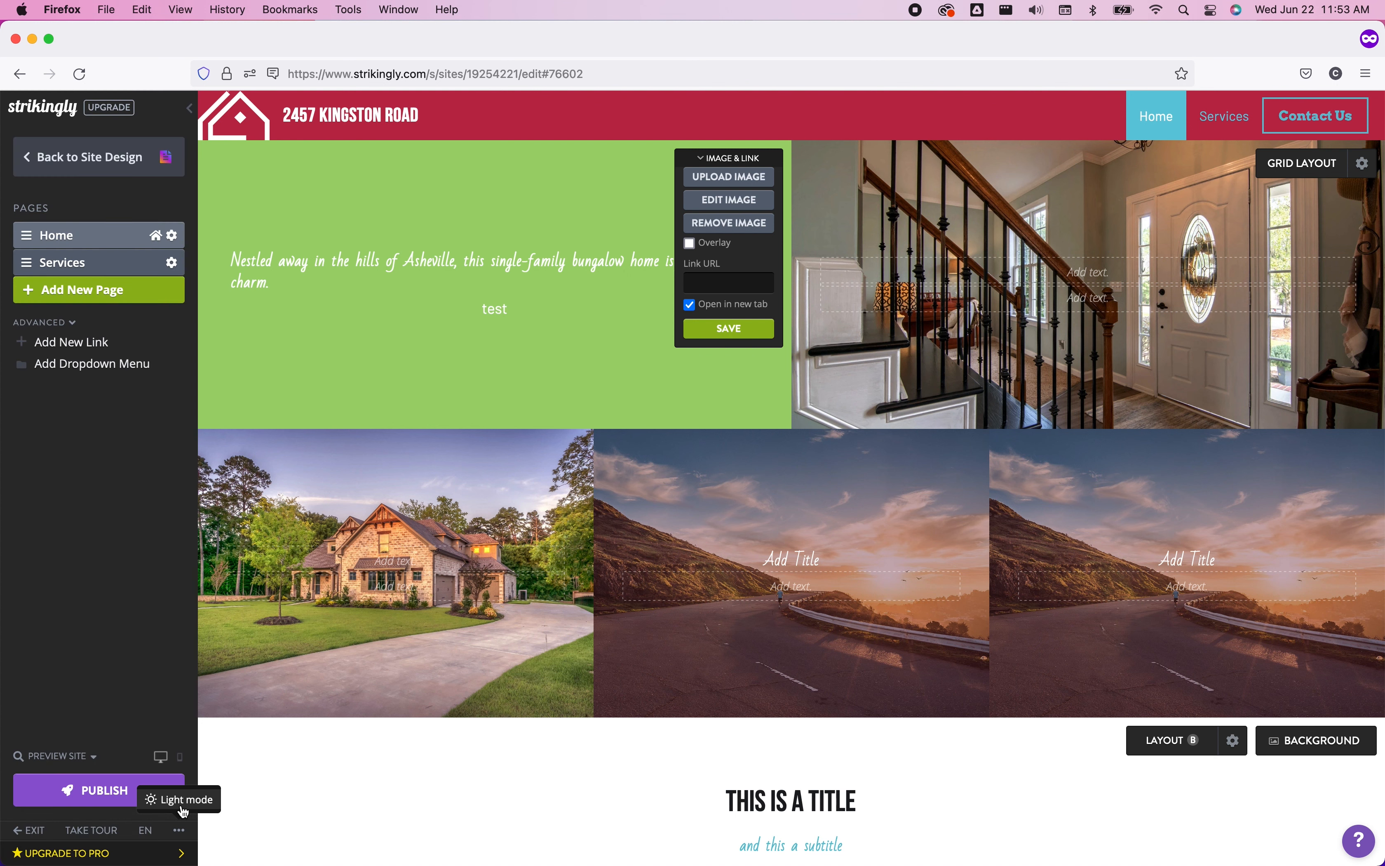
Step: Exit the editor to the dashboard and show the site's clone, delete and unpublish options
{"action": "left_click", "coordinate": [31, 840]}
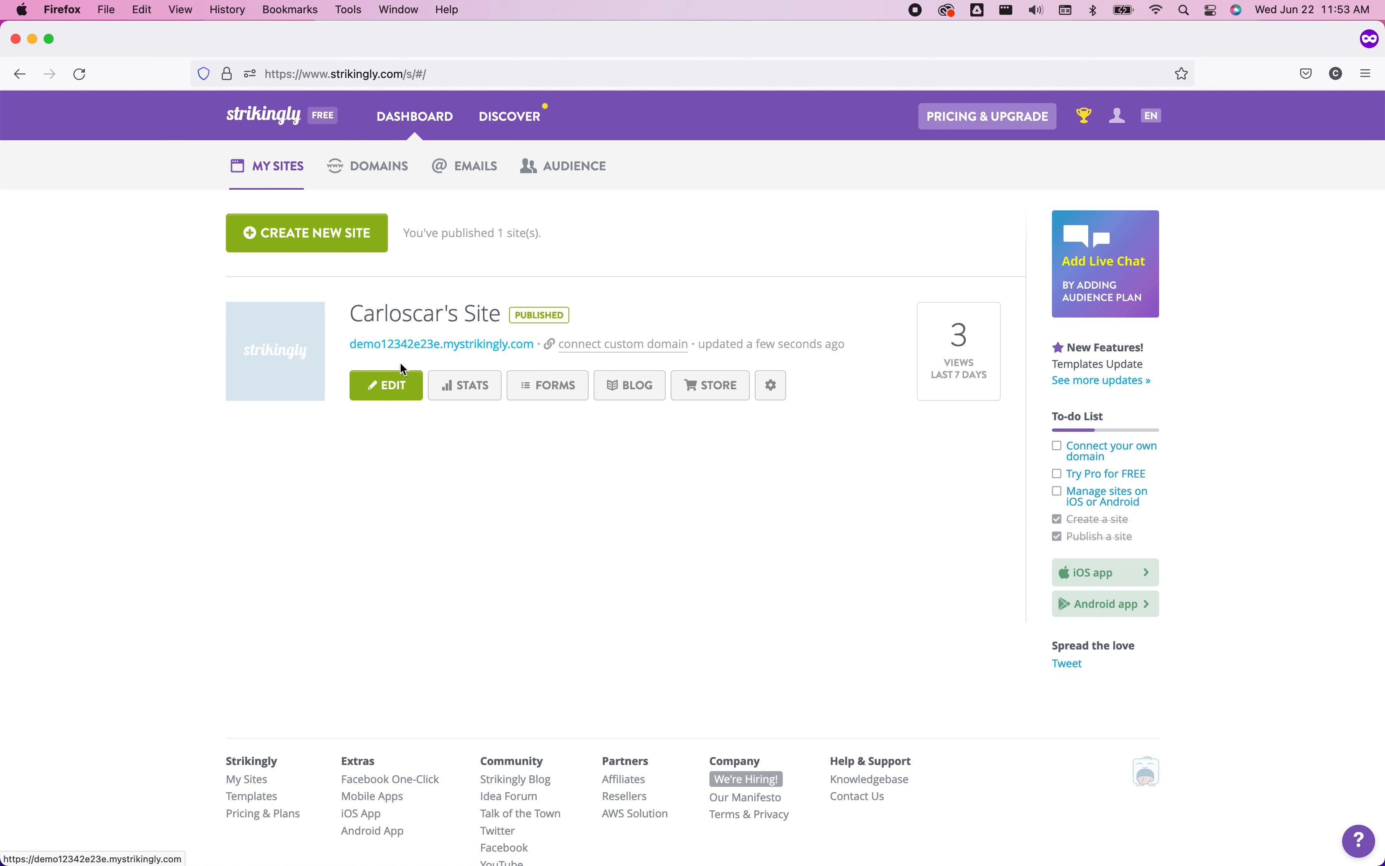
{"action": "left_click", "coordinate": [767, 387]}
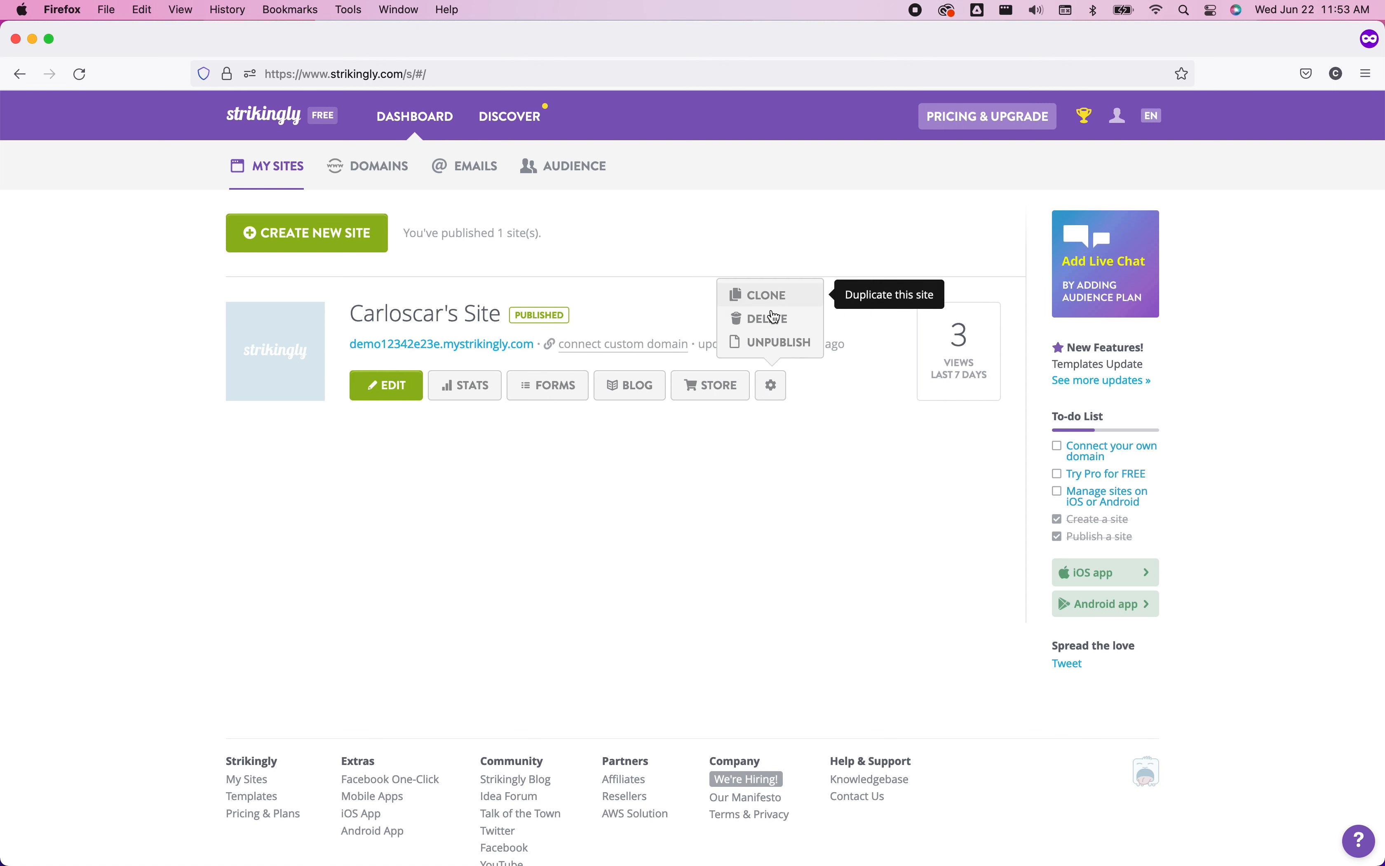
Step: Review the site's visitor statistics for the last 24 hours, 7 days, 30 days and 90 days
{"action": "left_click", "coordinate": [473, 400]}
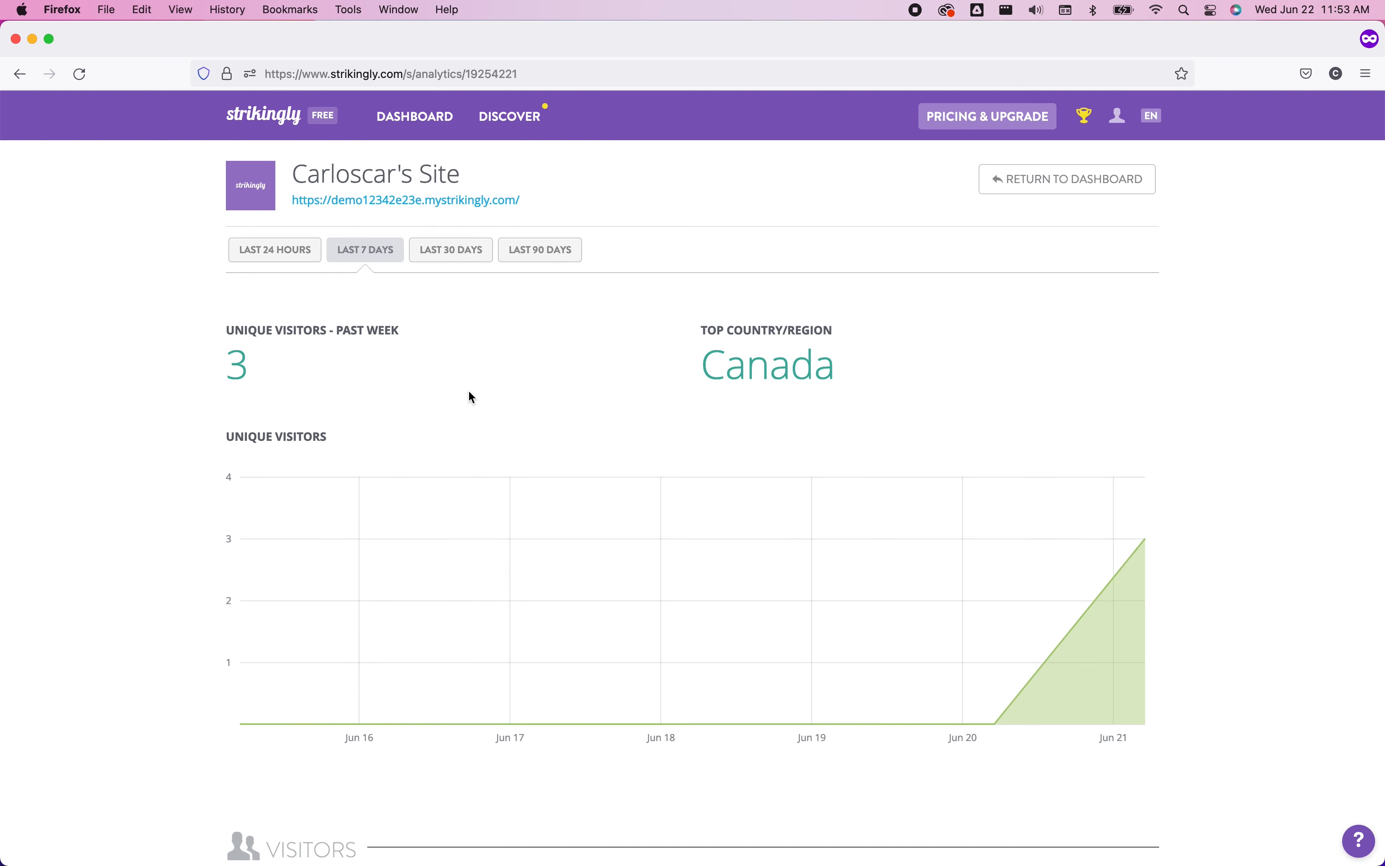
{"action": "left_click", "coordinate": [297, 250]}
{"action": "left_click", "coordinate": [370, 259]}
{"action": "left_click", "coordinate": [443, 259]}
{"action": "left_click", "coordinate": [565, 267]}
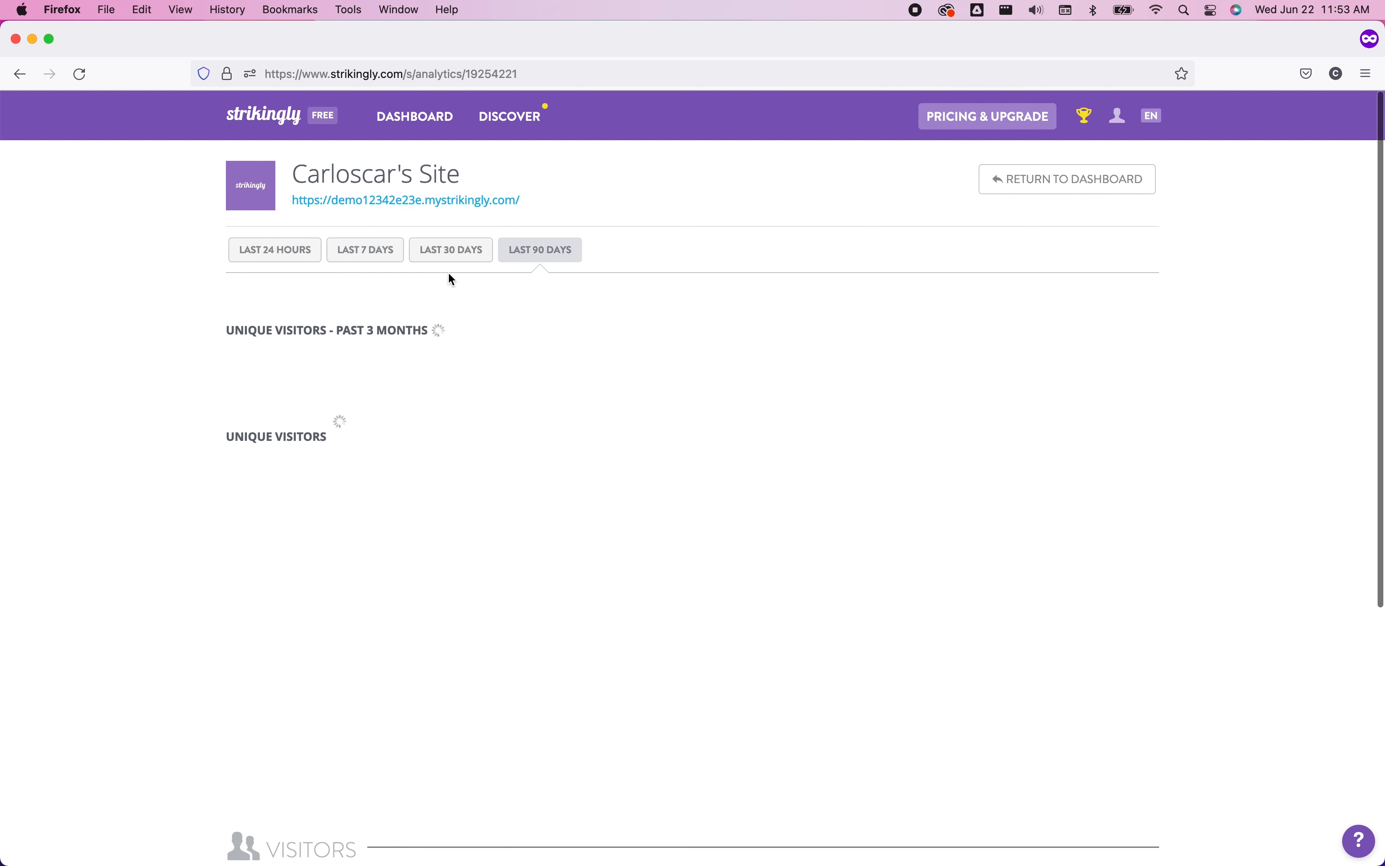